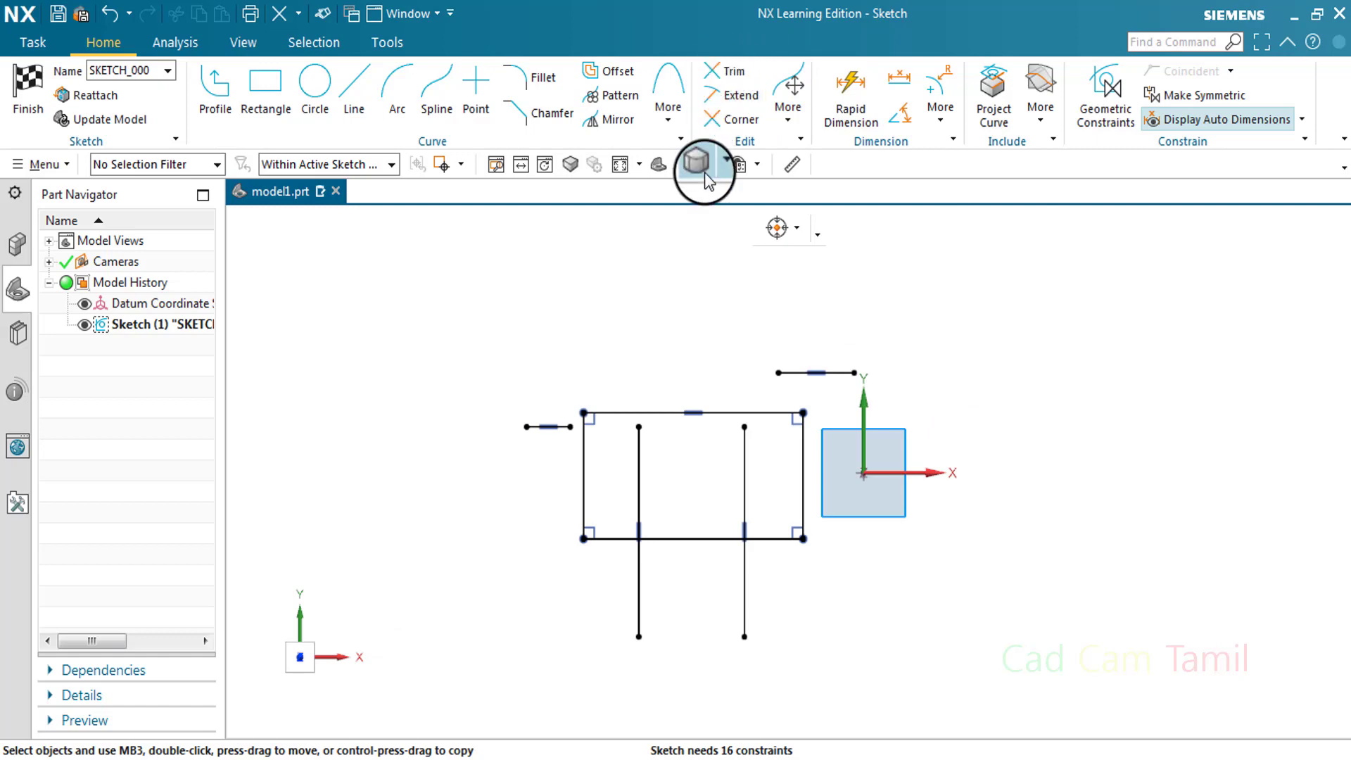
# Browse the extra curve-editing commands, then trim the inner lines' upper parts and the bottom edge between them.
pyautogui.click(802, 140)
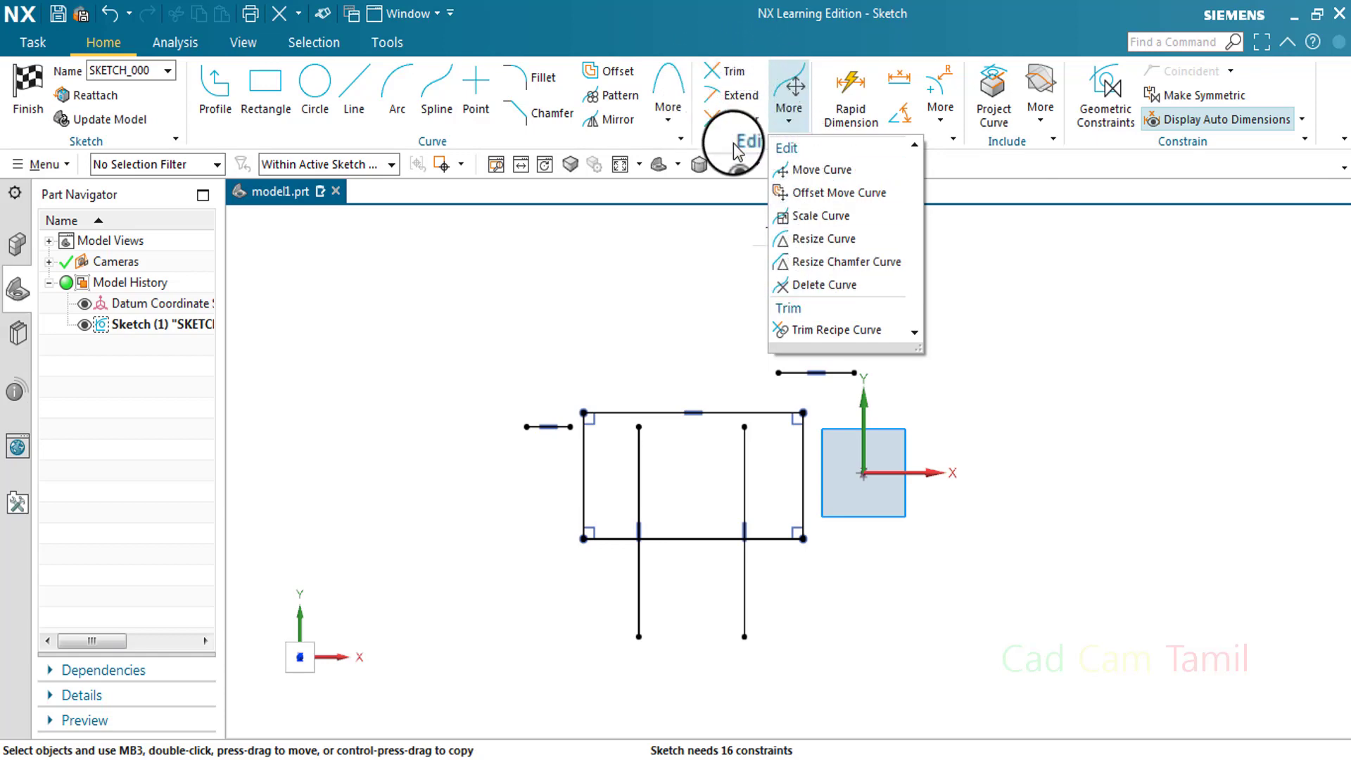
pyautogui.click(700, 248)
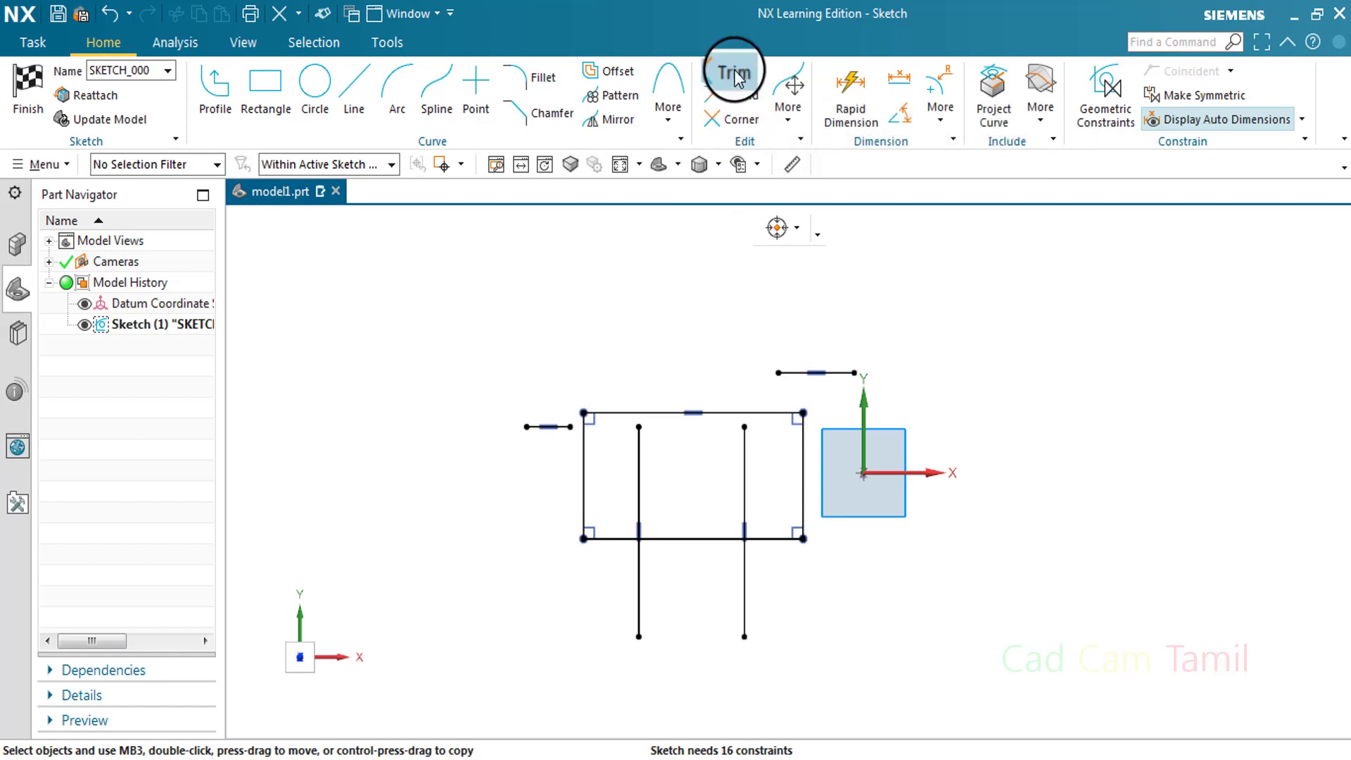
pyautogui.click(734, 74)
pyautogui.scroll(2, 1105, 395)
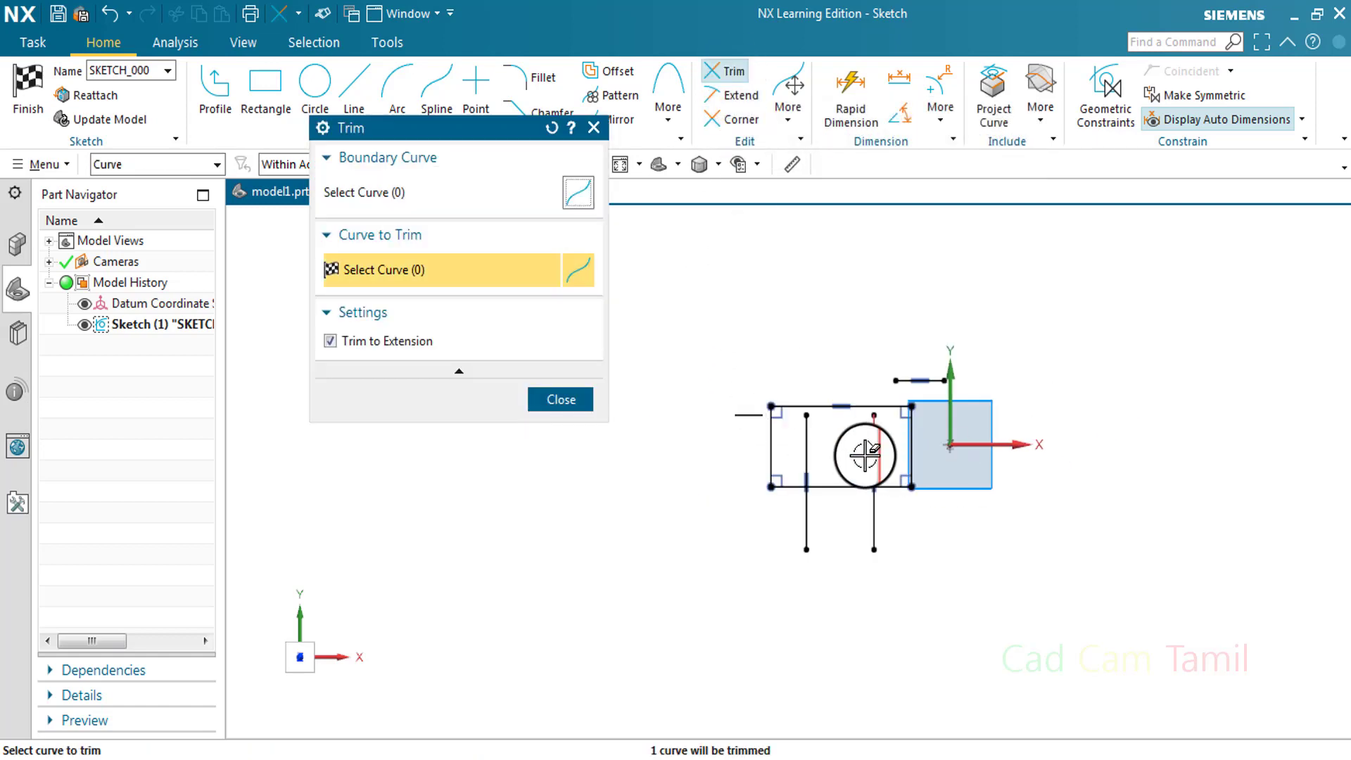
pyautogui.scroll(-4, 864, 455)
pyautogui.scroll(2, 855, 415)
pyautogui.scroll(-2, 854, 413)
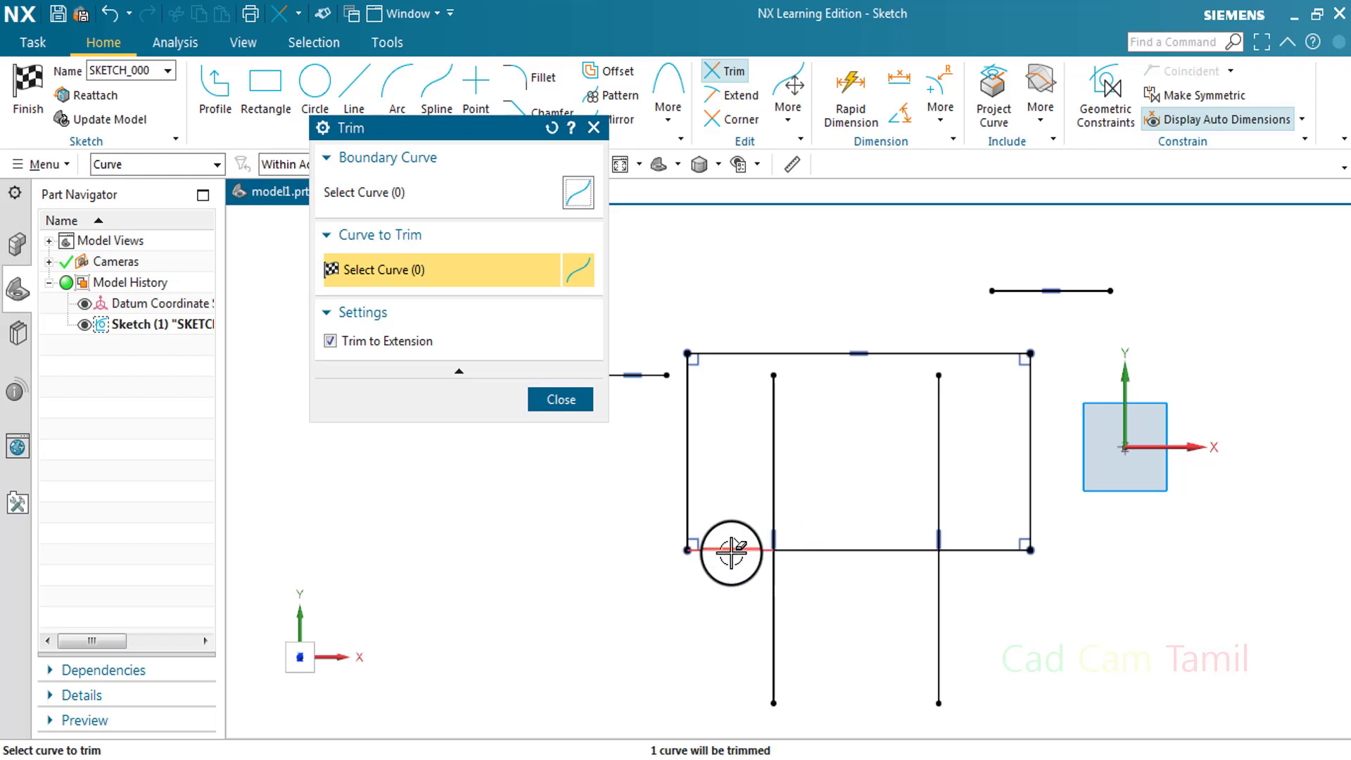
pyautogui.click(774, 467)
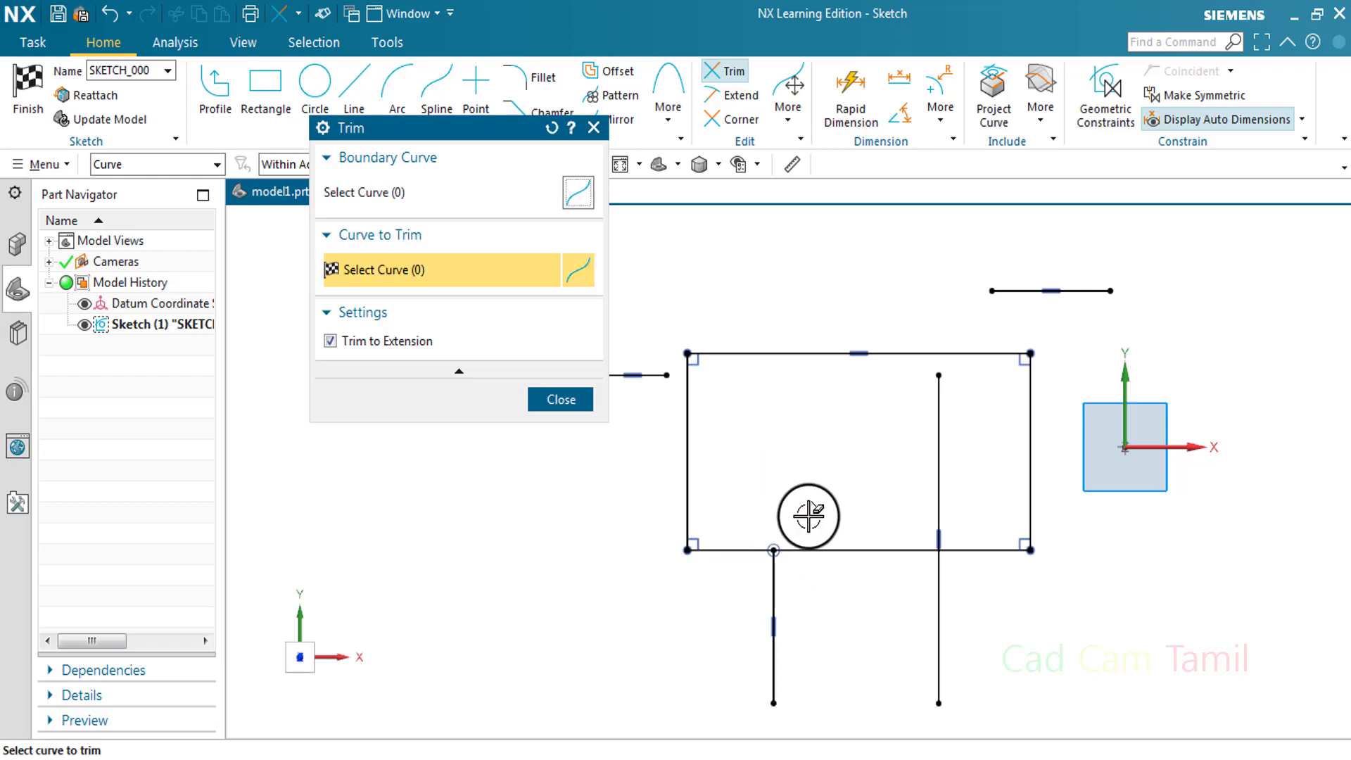
pyautogui.click(883, 551)
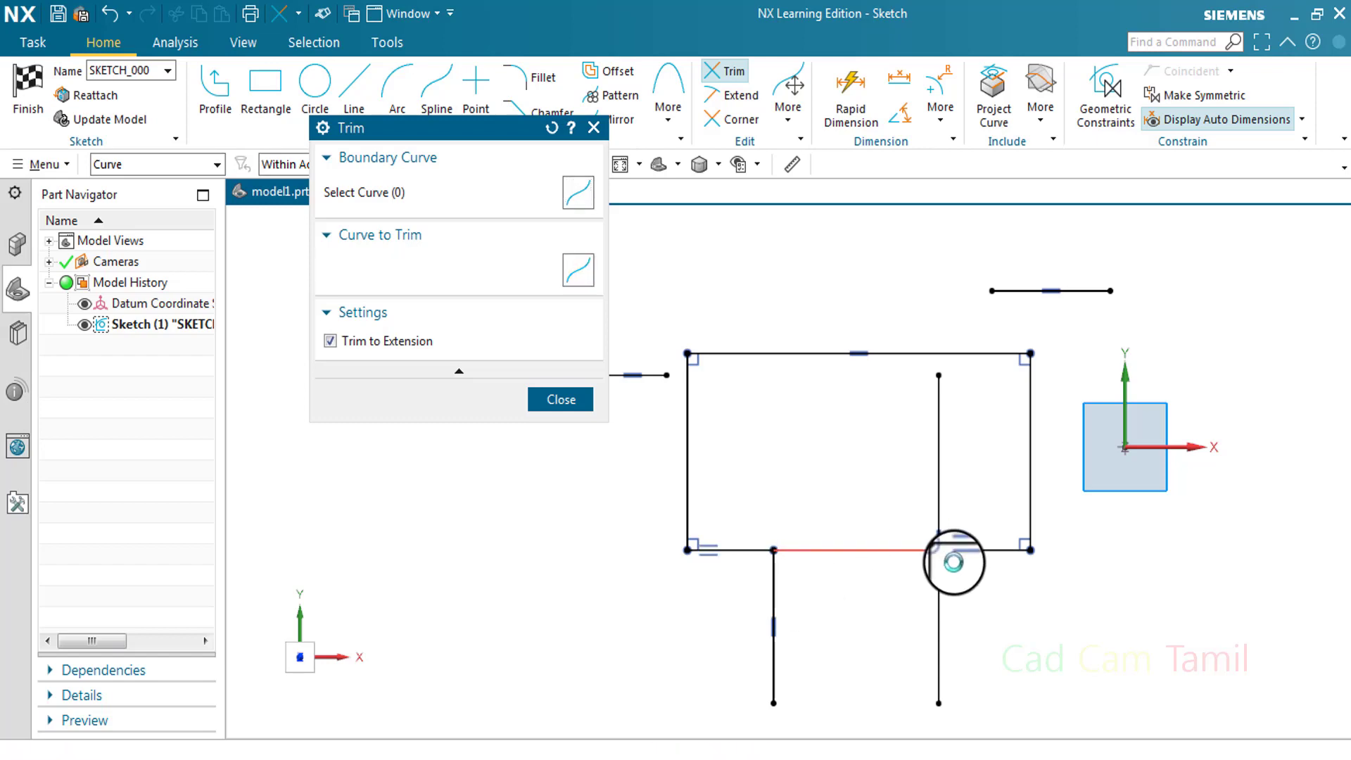
pyautogui.click(940, 500)
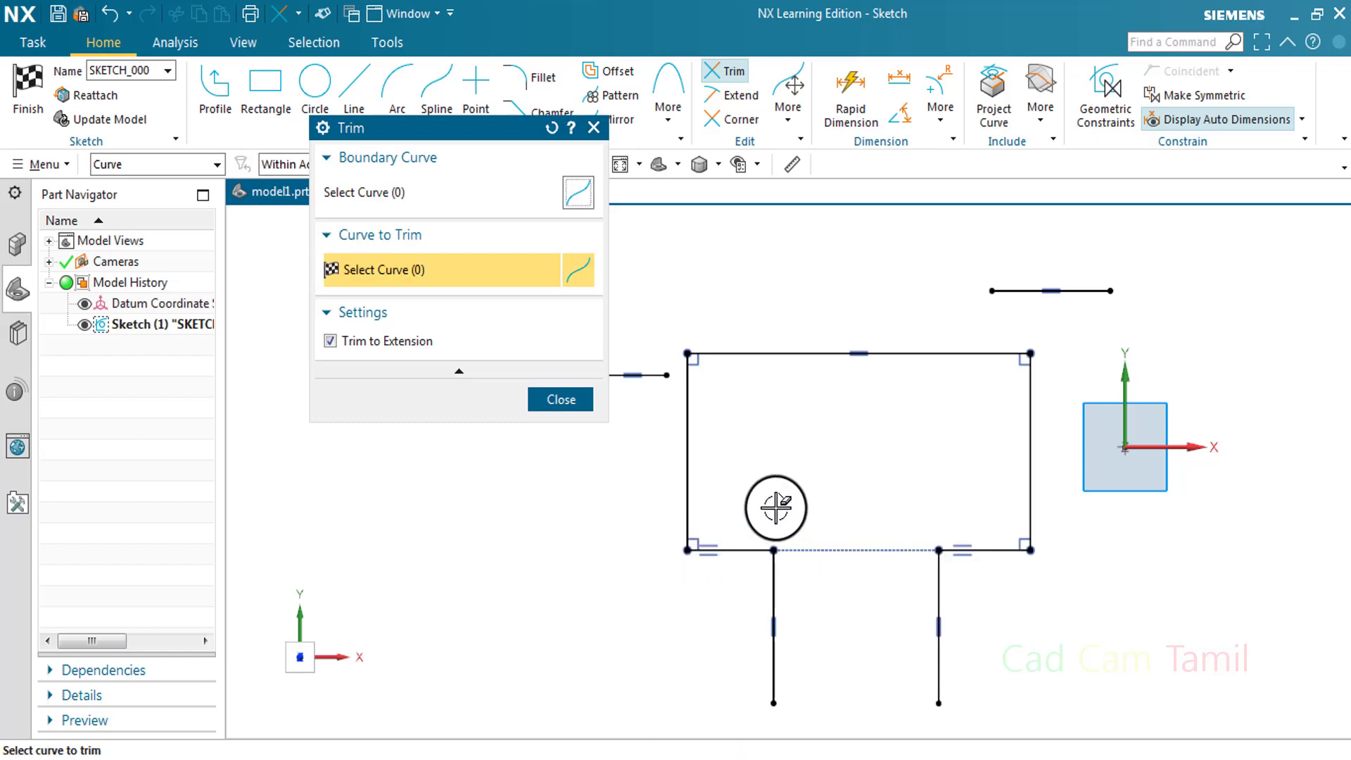
pyautogui.click(773, 637)
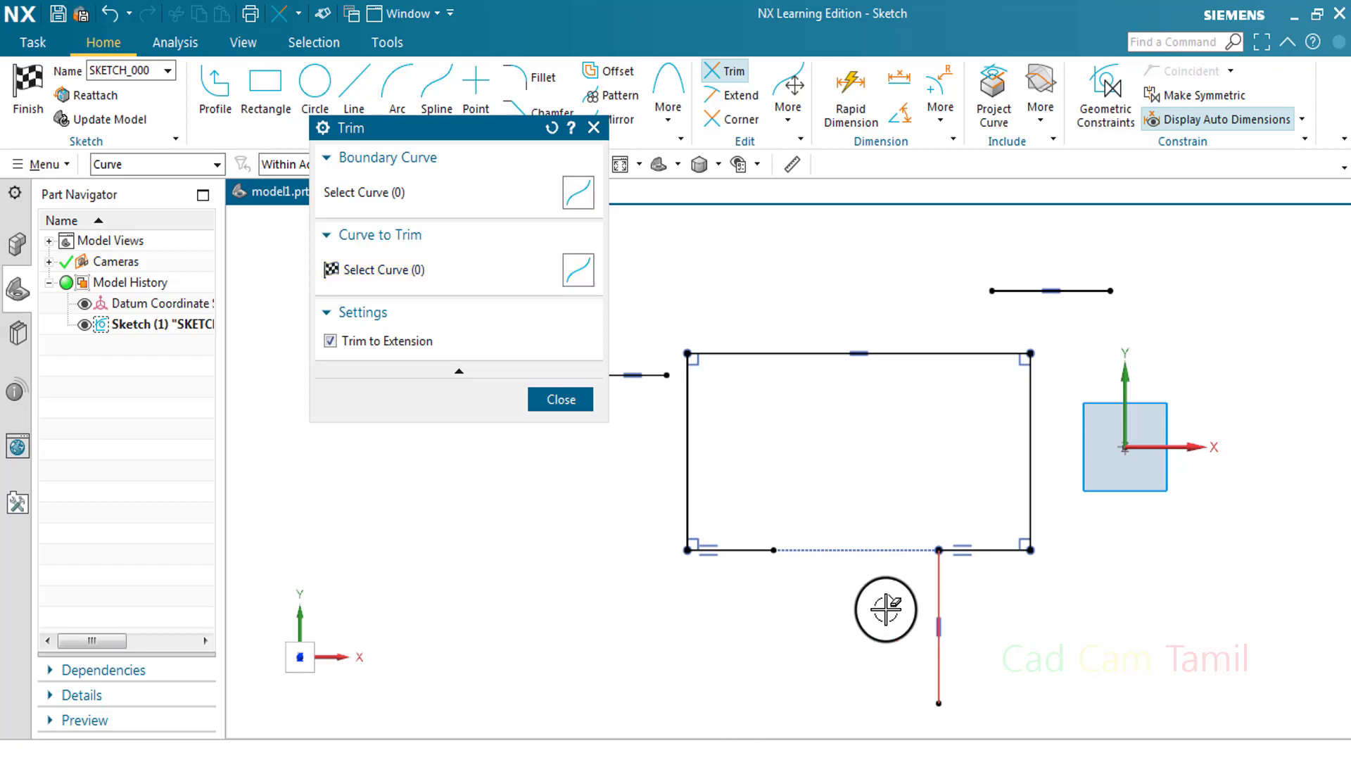
# Trim away the remaining bottom and right-edge segments, top line and short stray lines.
pyautogui.click(732, 550)
pyautogui.click(985, 550)
pyautogui.click(1030, 525)
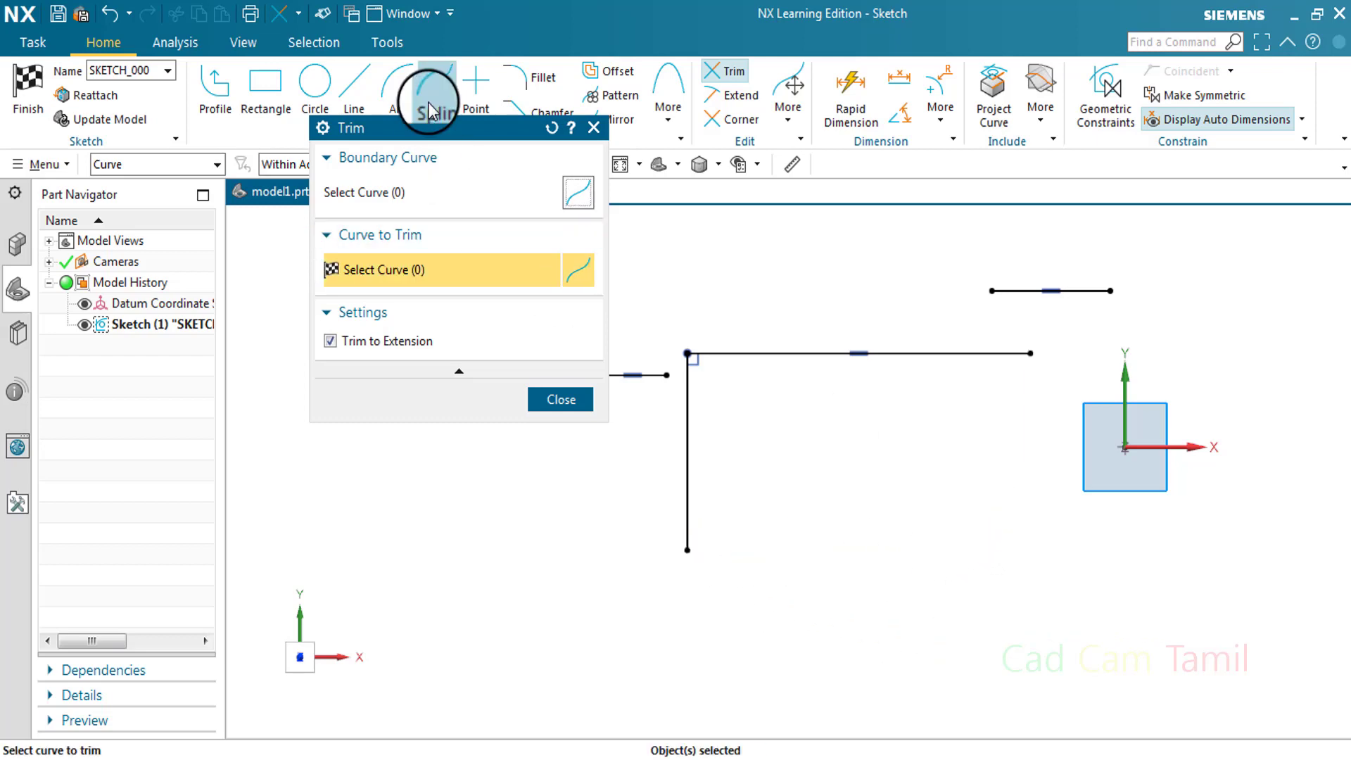
pyautogui.click(687, 456)
pyautogui.click(733, 354)
pyautogui.click(641, 375)
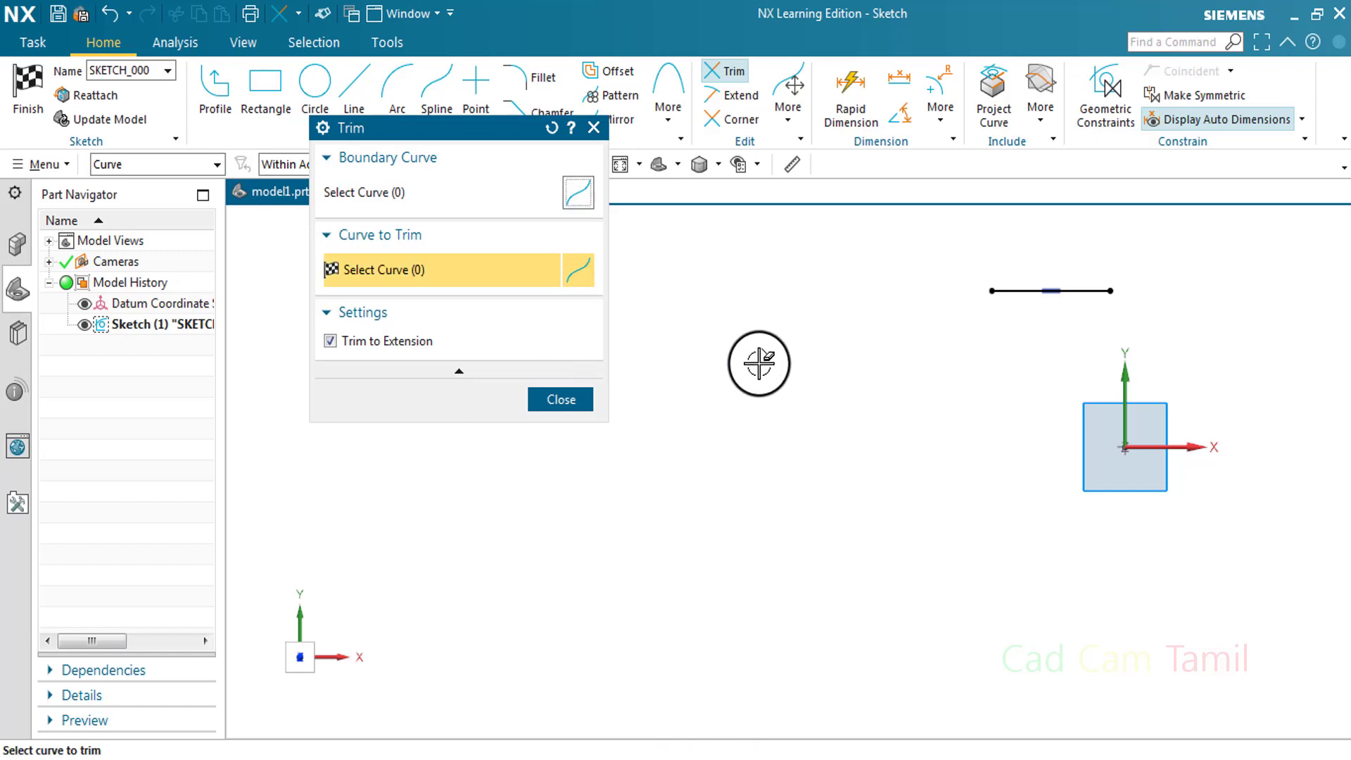
pyautogui.click(1006, 291)
pyautogui.press('Escape')
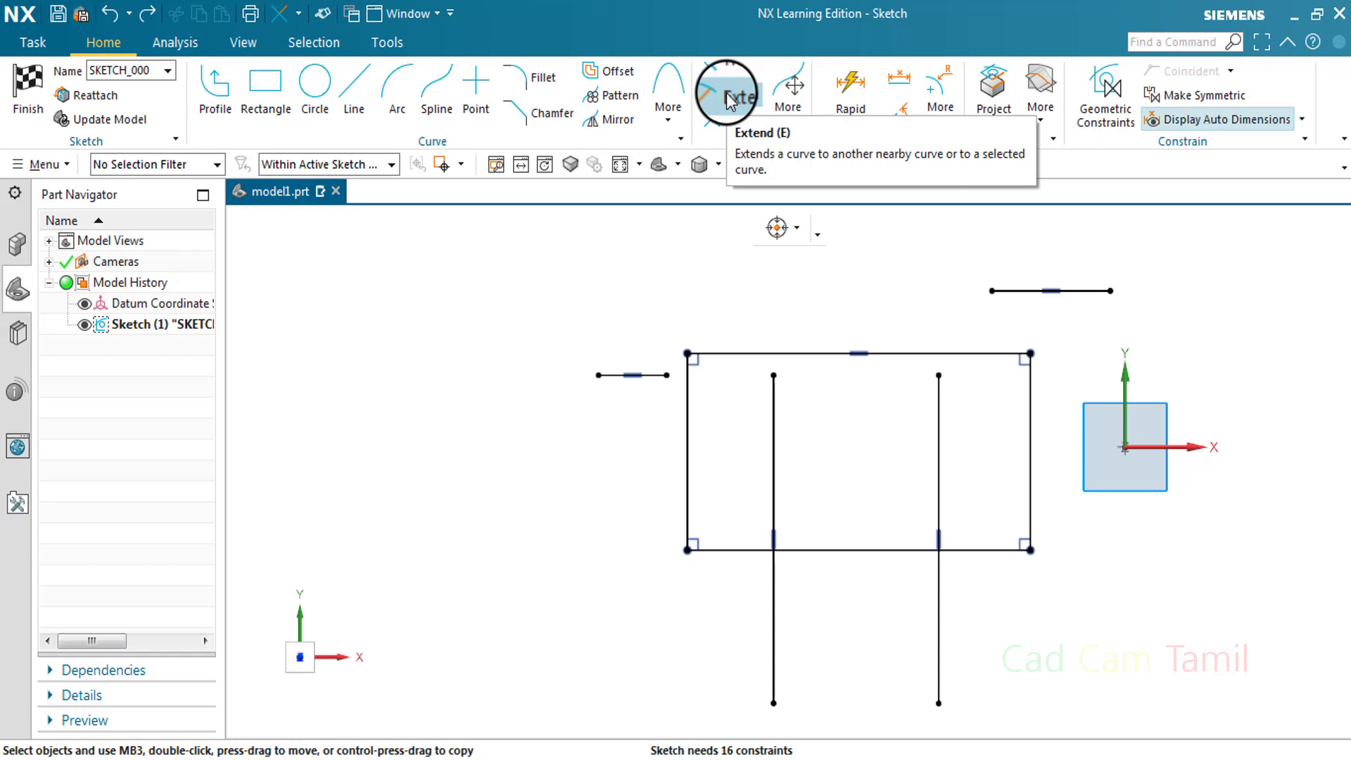
# Extend both inner vertical lines up to the rectangle's top edge, then close Extend.
pyautogui.click(728, 101)
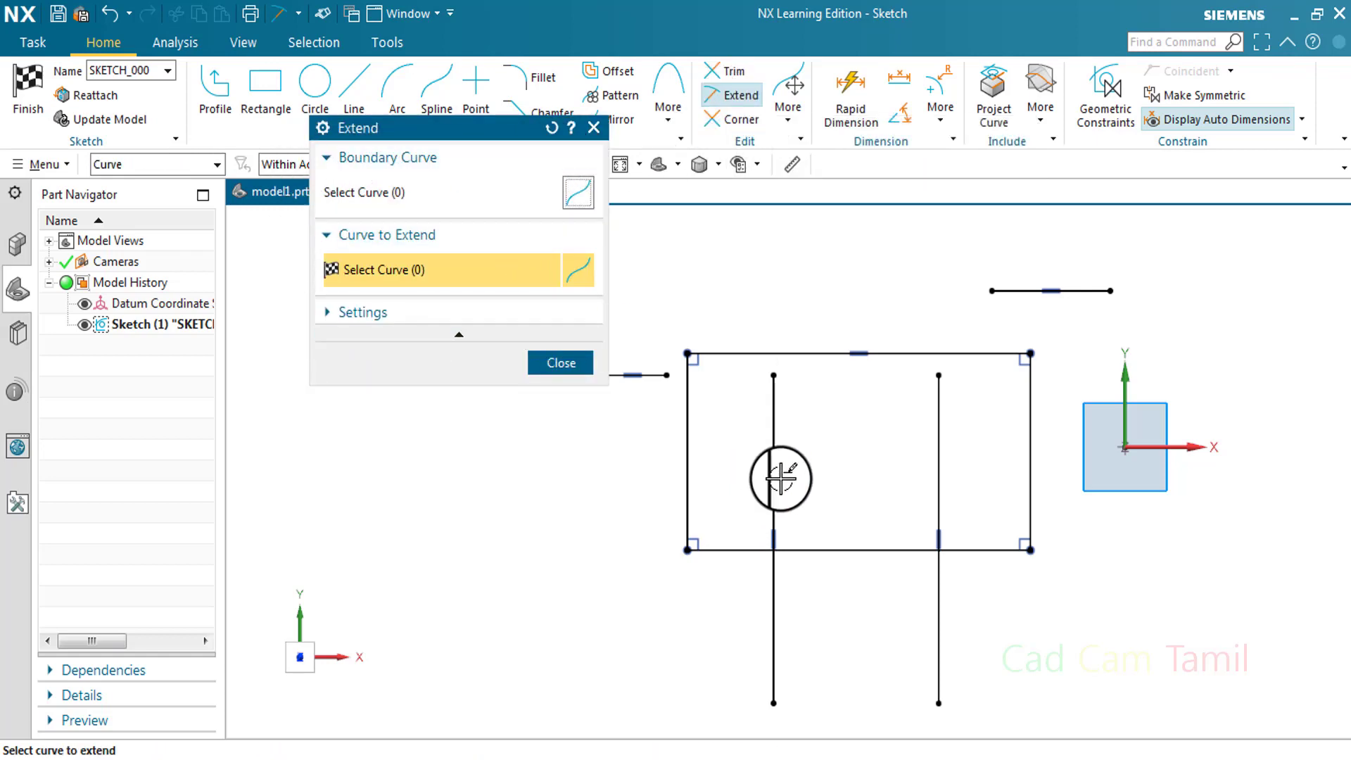
pyautogui.click(775, 440)
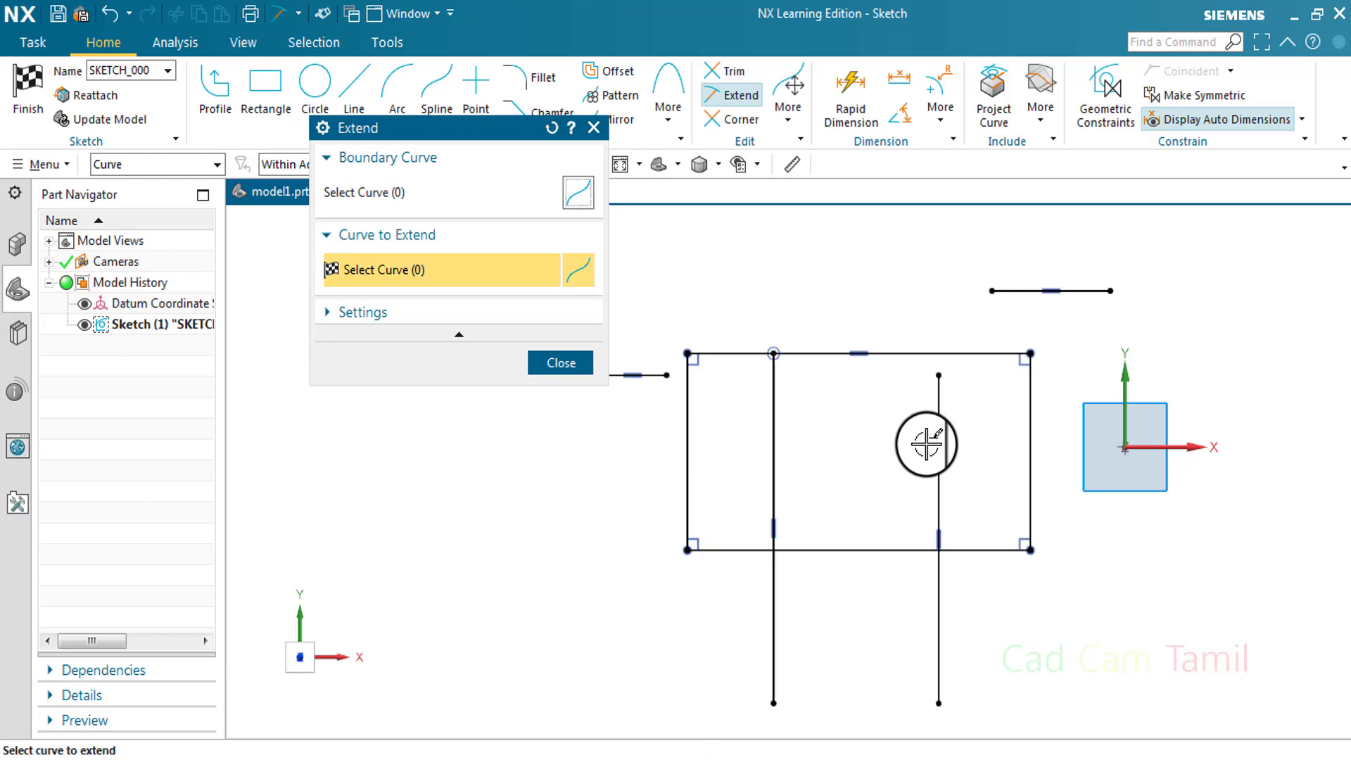
pyautogui.click(939, 454)
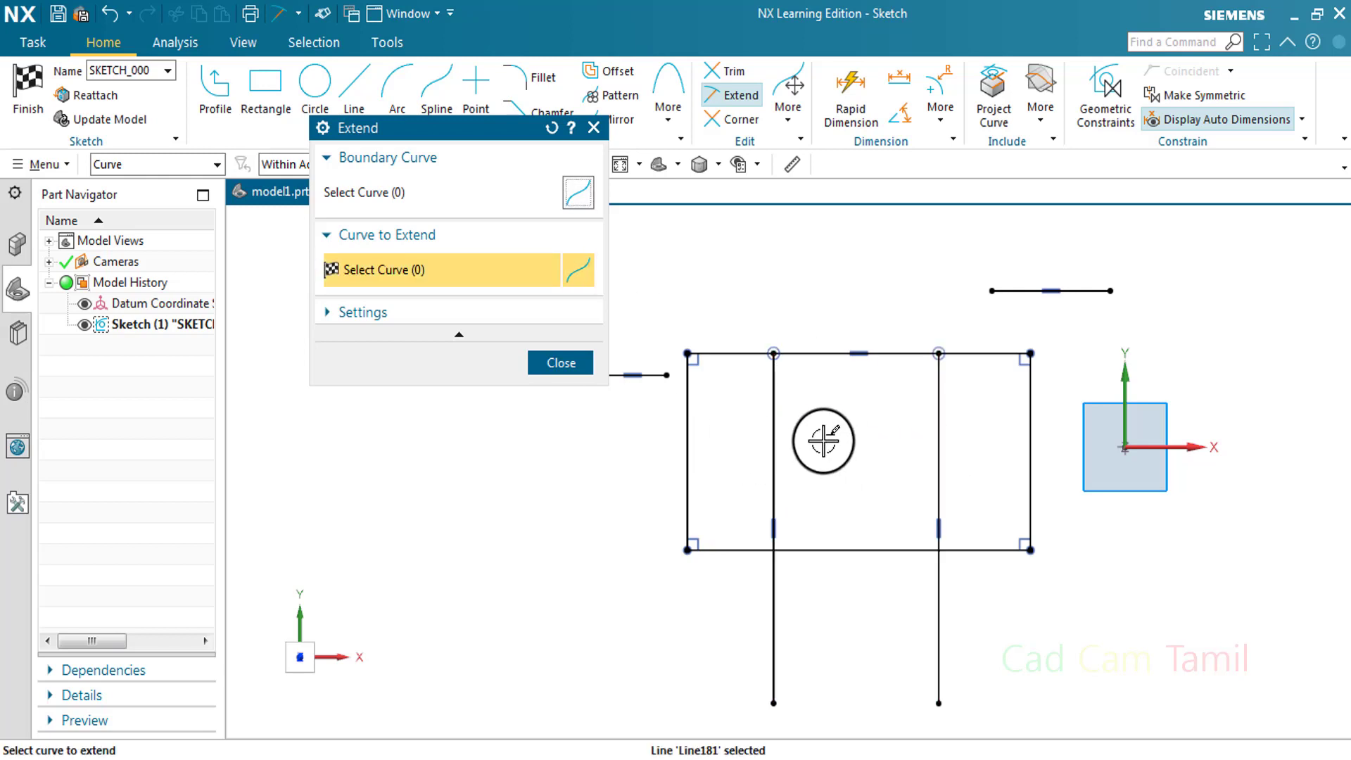
pyautogui.click(561, 362)
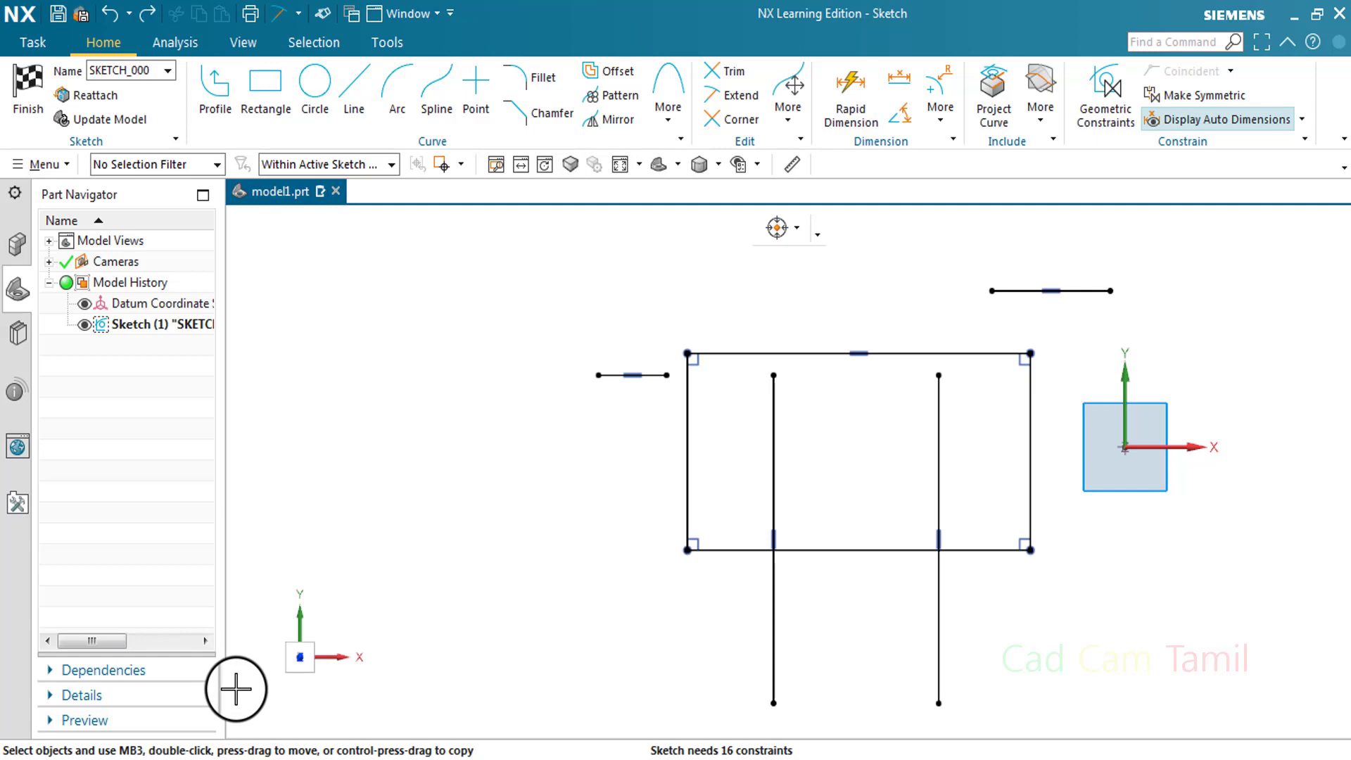
# Reopen Trim, move its panel aside, and collapse then re-expand its three sections.
pyautogui.click(728, 70)
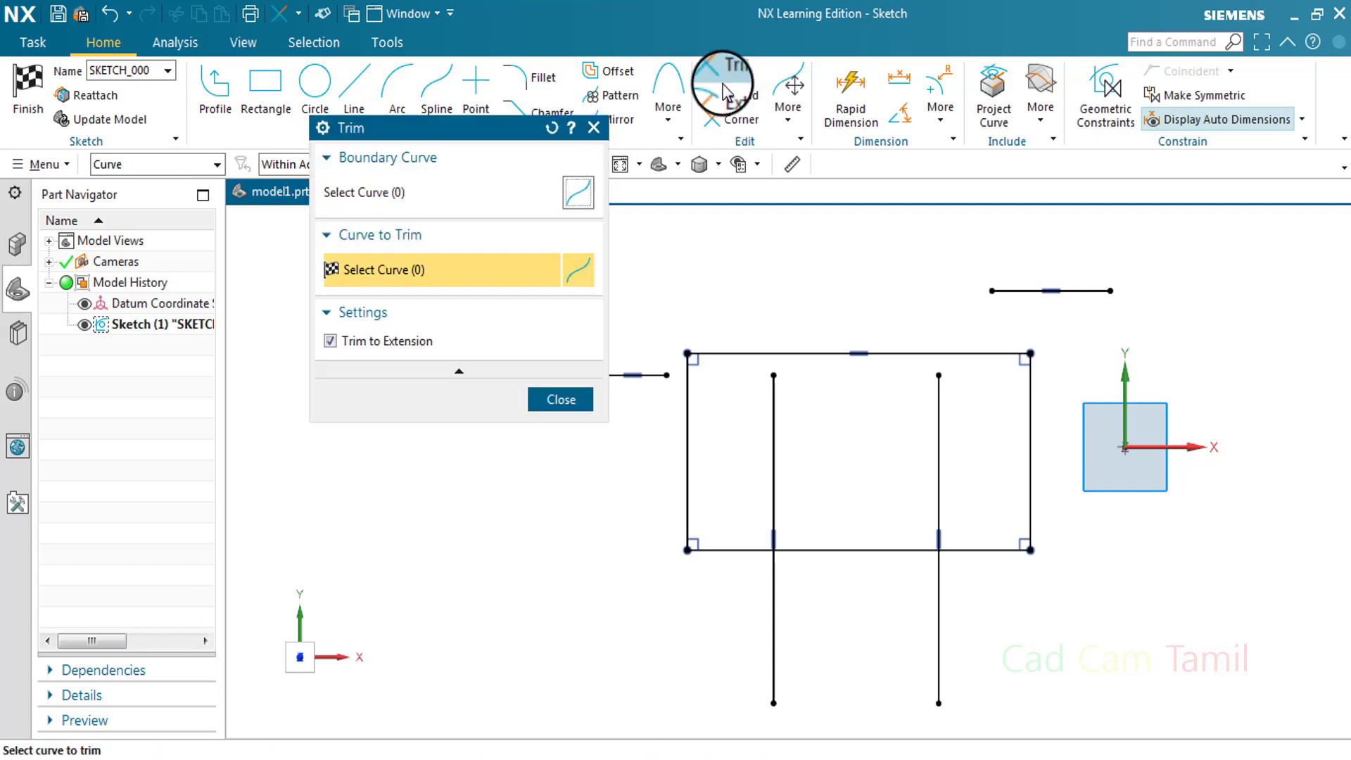
pyautogui.moveTo(465, 128); pyautogui.dragTo(436, 274)
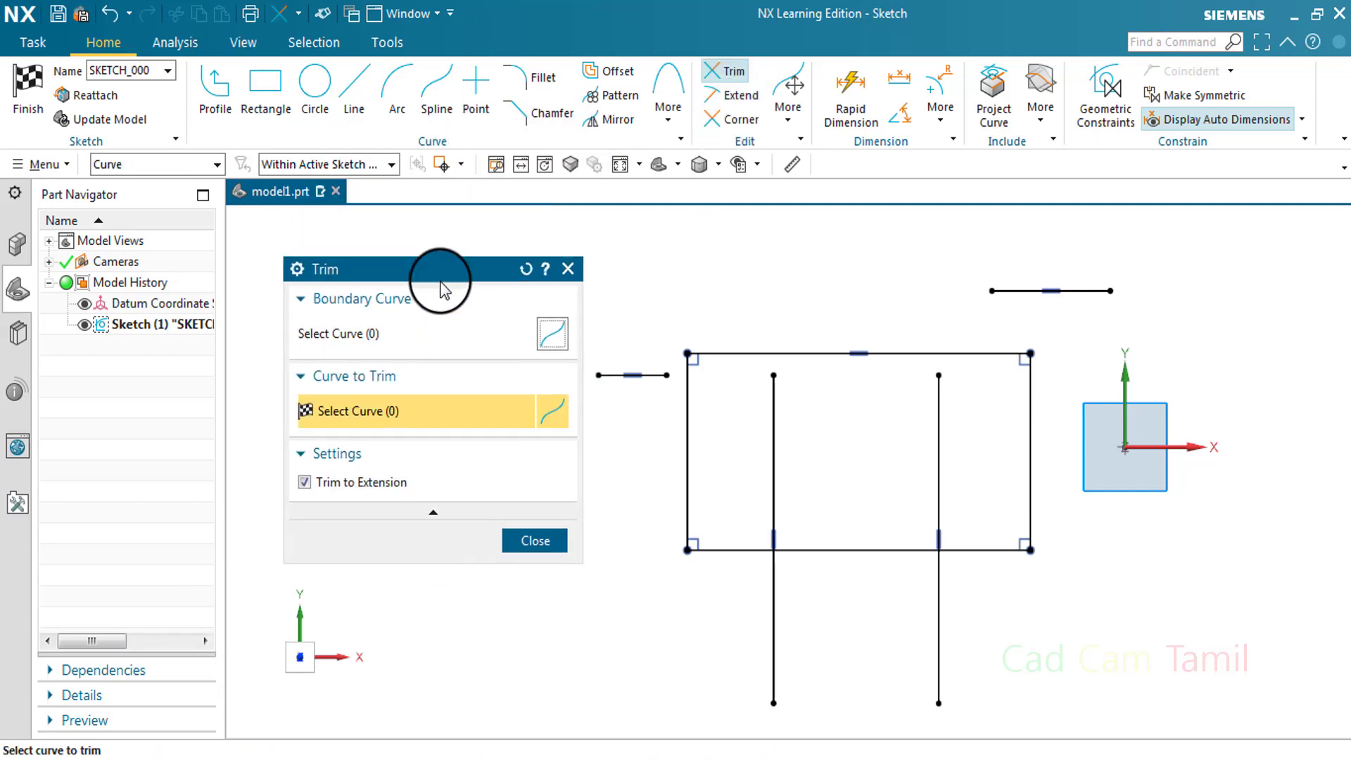
pyautogui.click(394, 304)
pyautogui.click(403, 337)
pyautogui.click(403, 375)
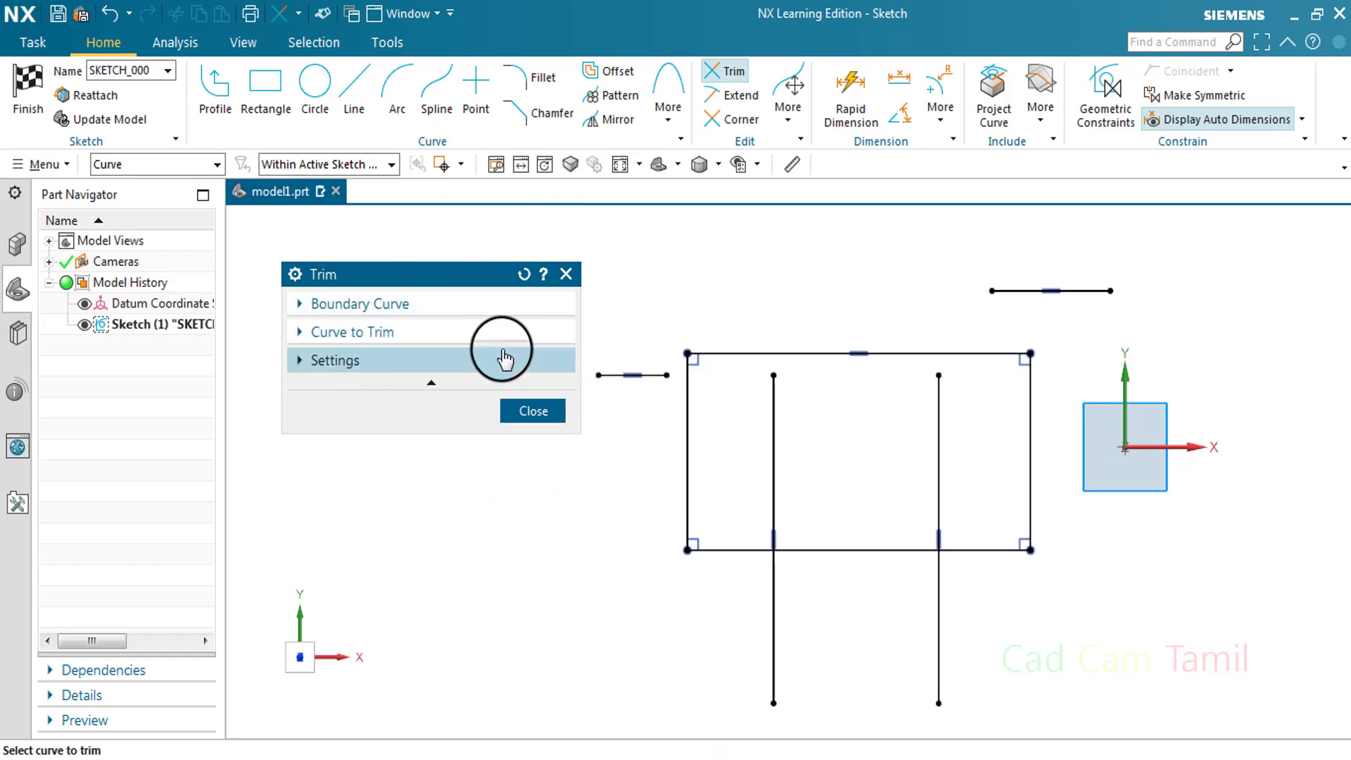
pyautogui.click(380, 311)
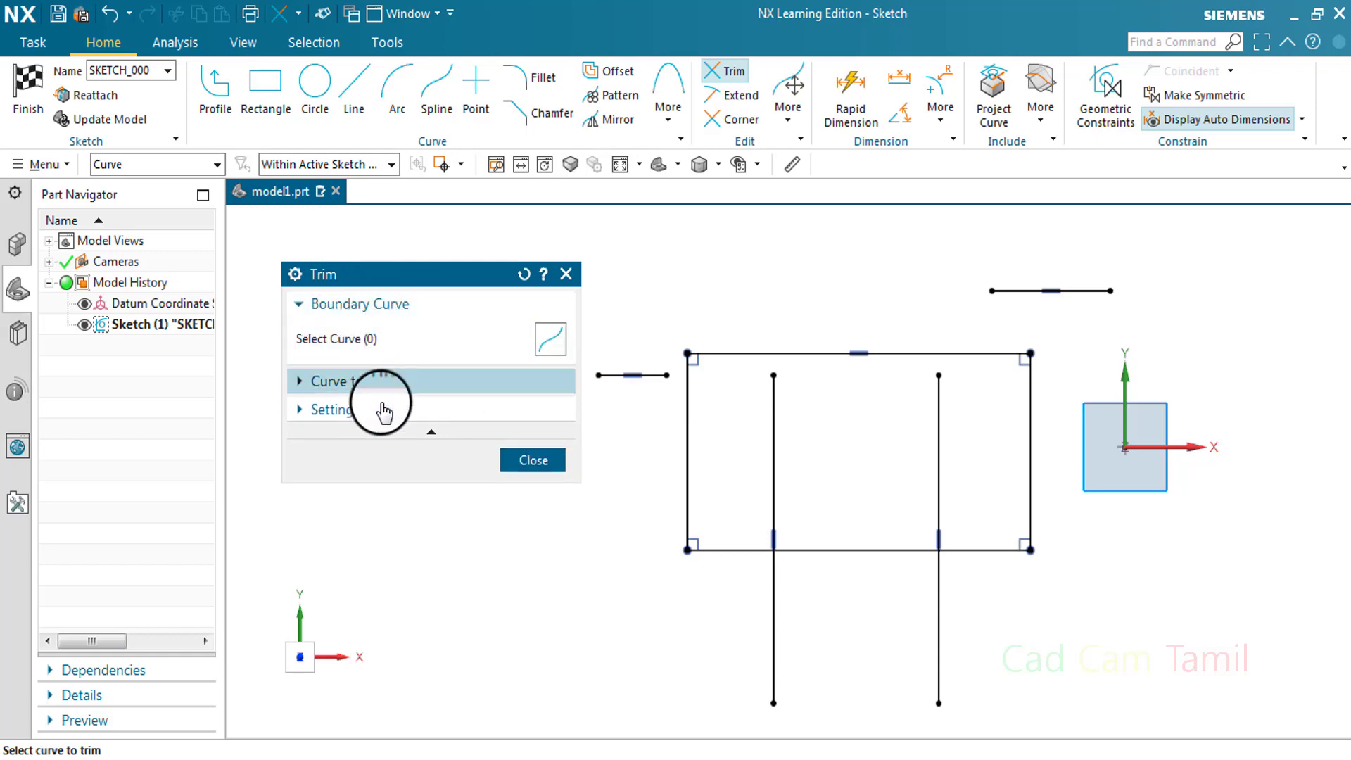
pyautogui.click(372, 384)
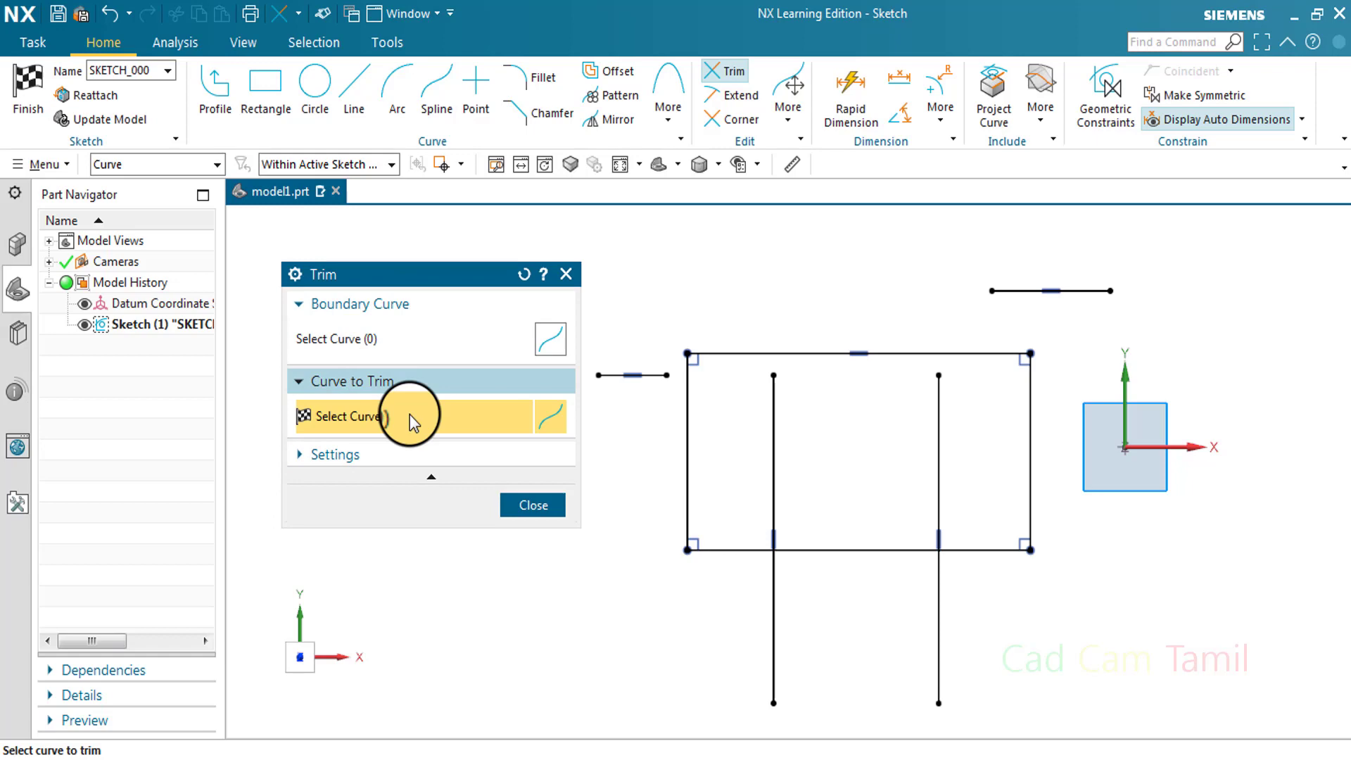
pyautogui.click(377, 456)
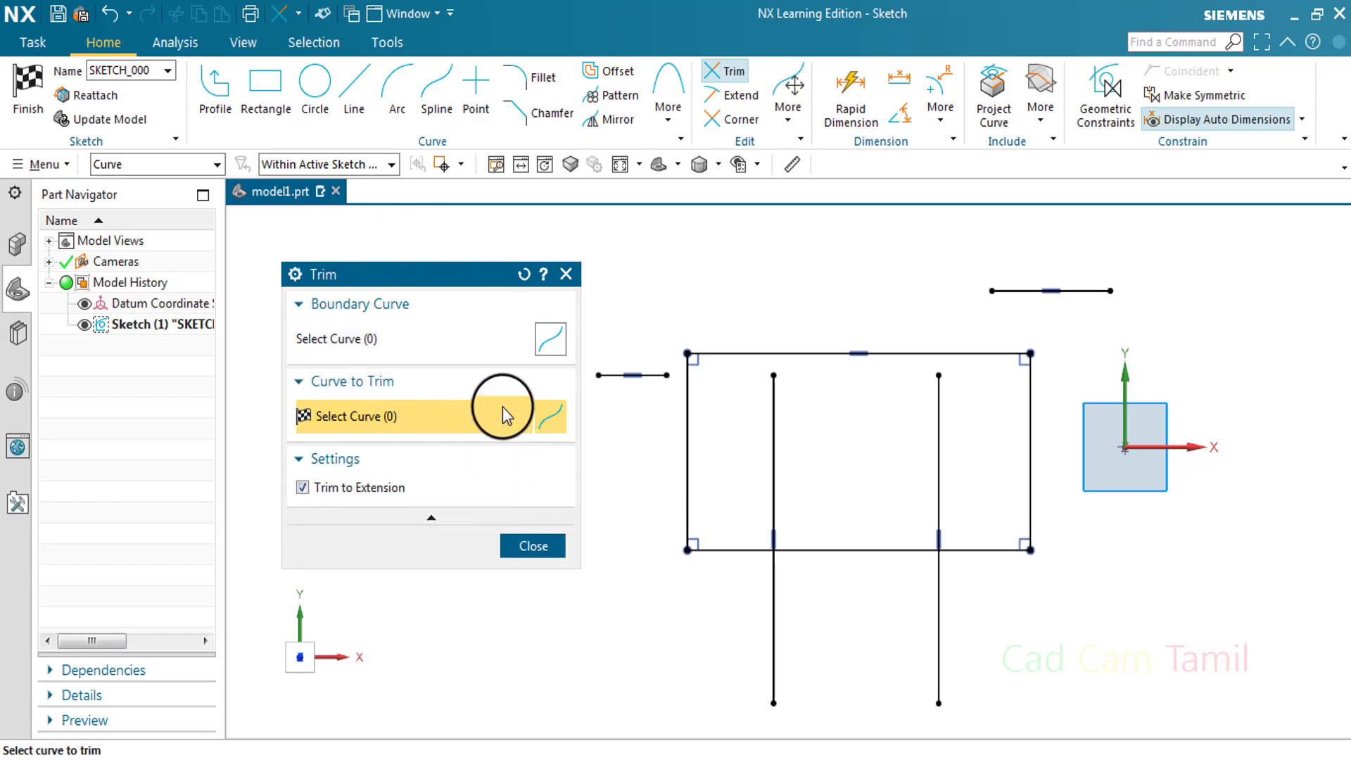
# Set the left inner vertical line (Line180) as the Trim boundary curve.
pyautogui.click(433, 353)
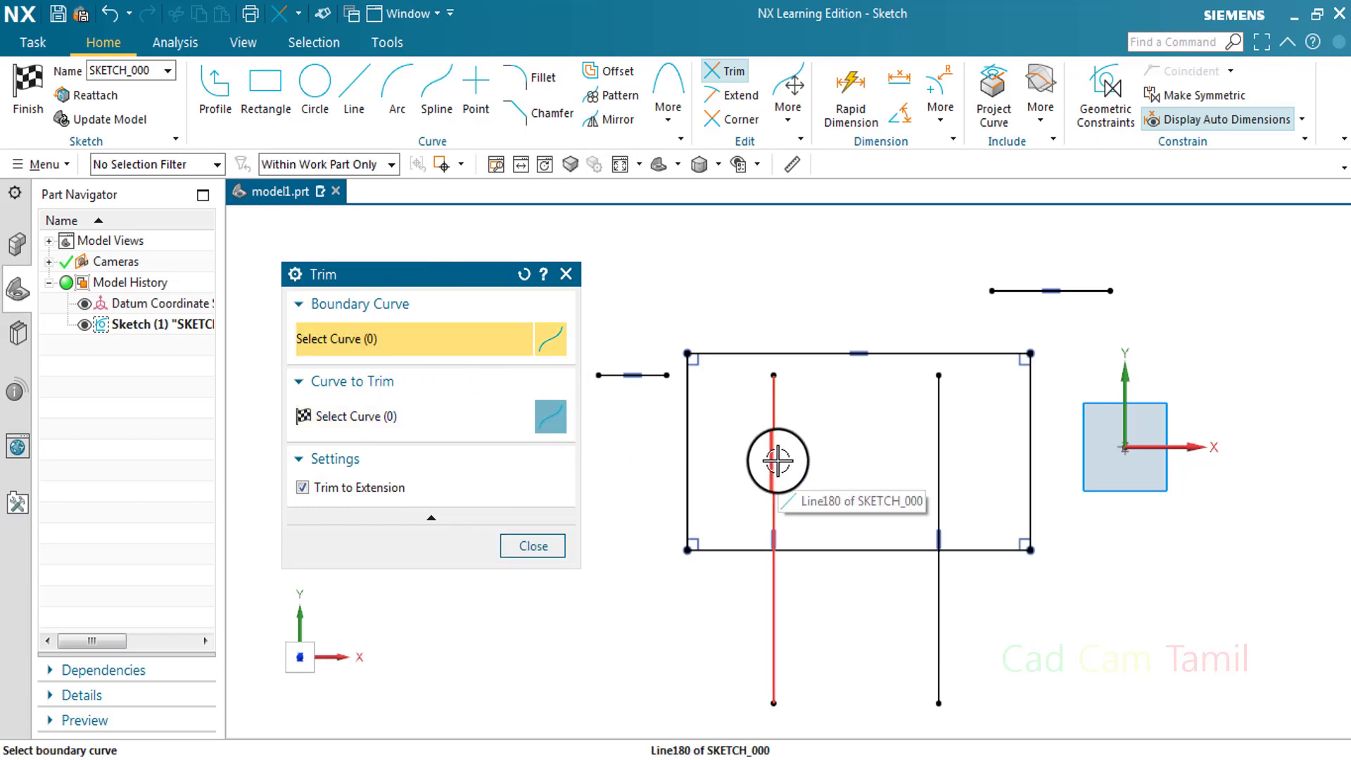
pyautogui.click(778, 461)
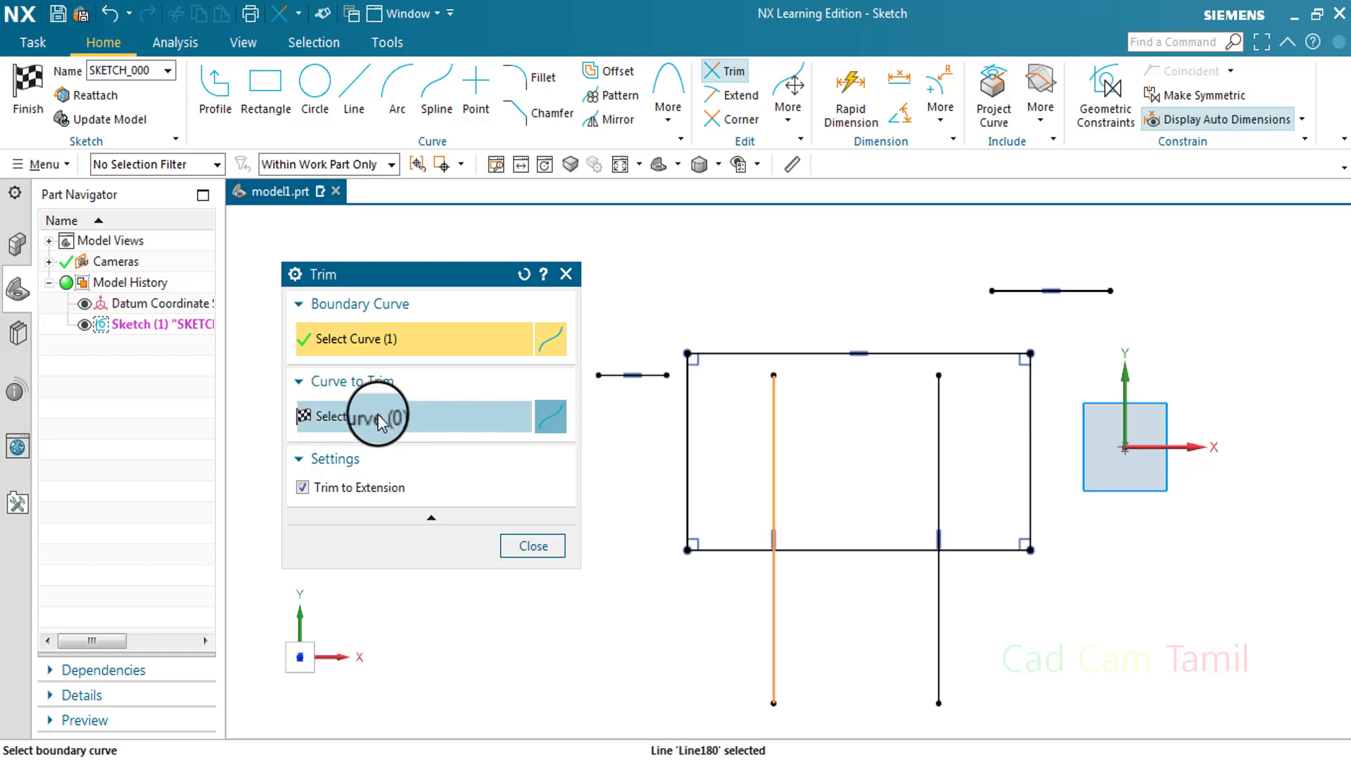
pyautogui.click(378, 414)
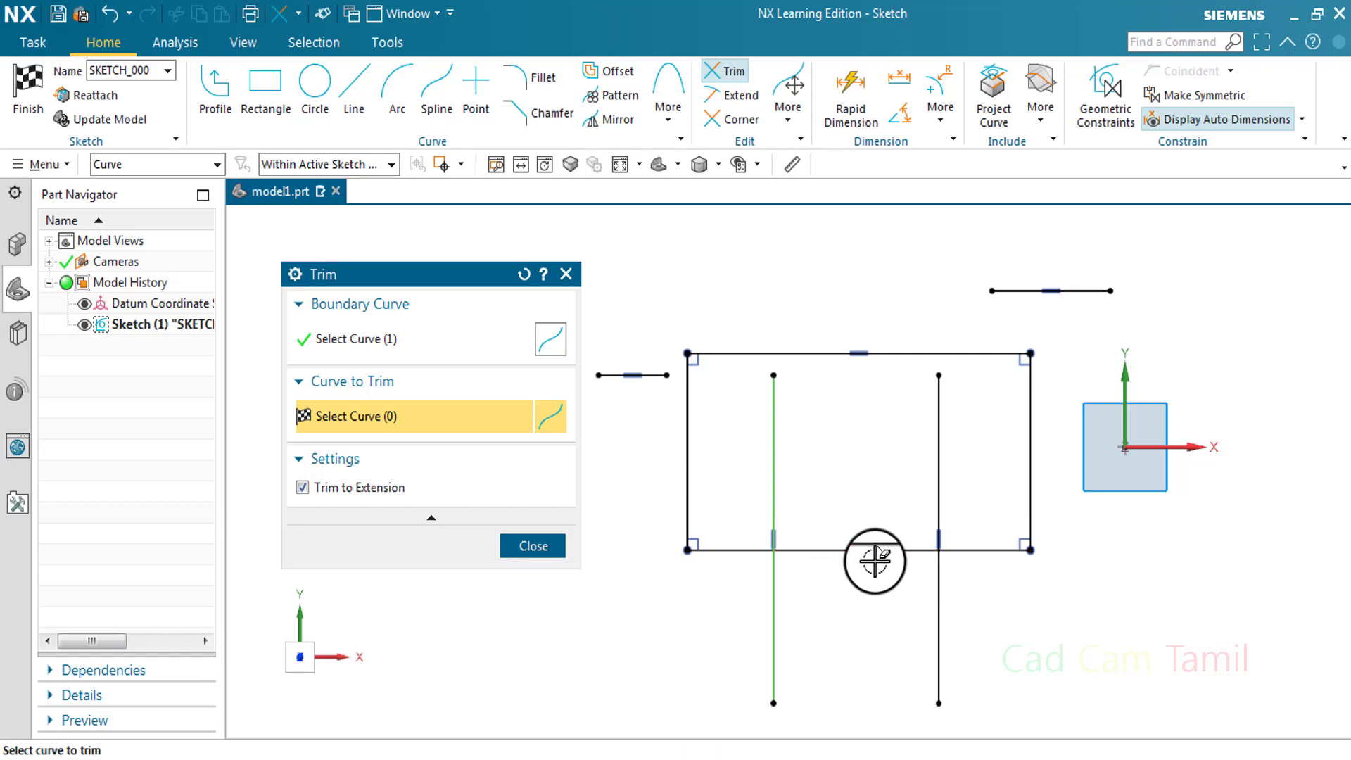
# Reset Trim, use the left inner line as boundary, and trim the bottom-edge segment beside it.
pyautogui.click(525, 278)
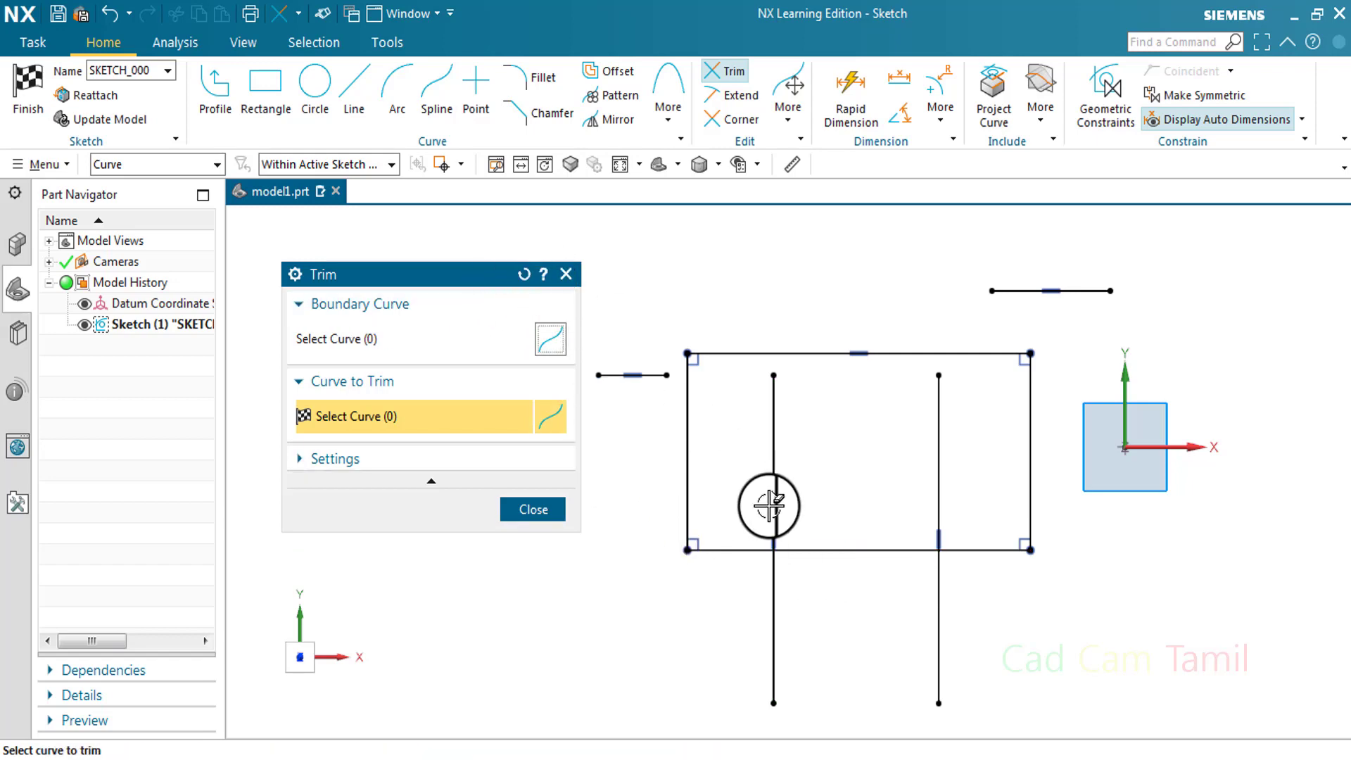
pyautogui.click(391, 340)
pyautogui.click(772, 422)
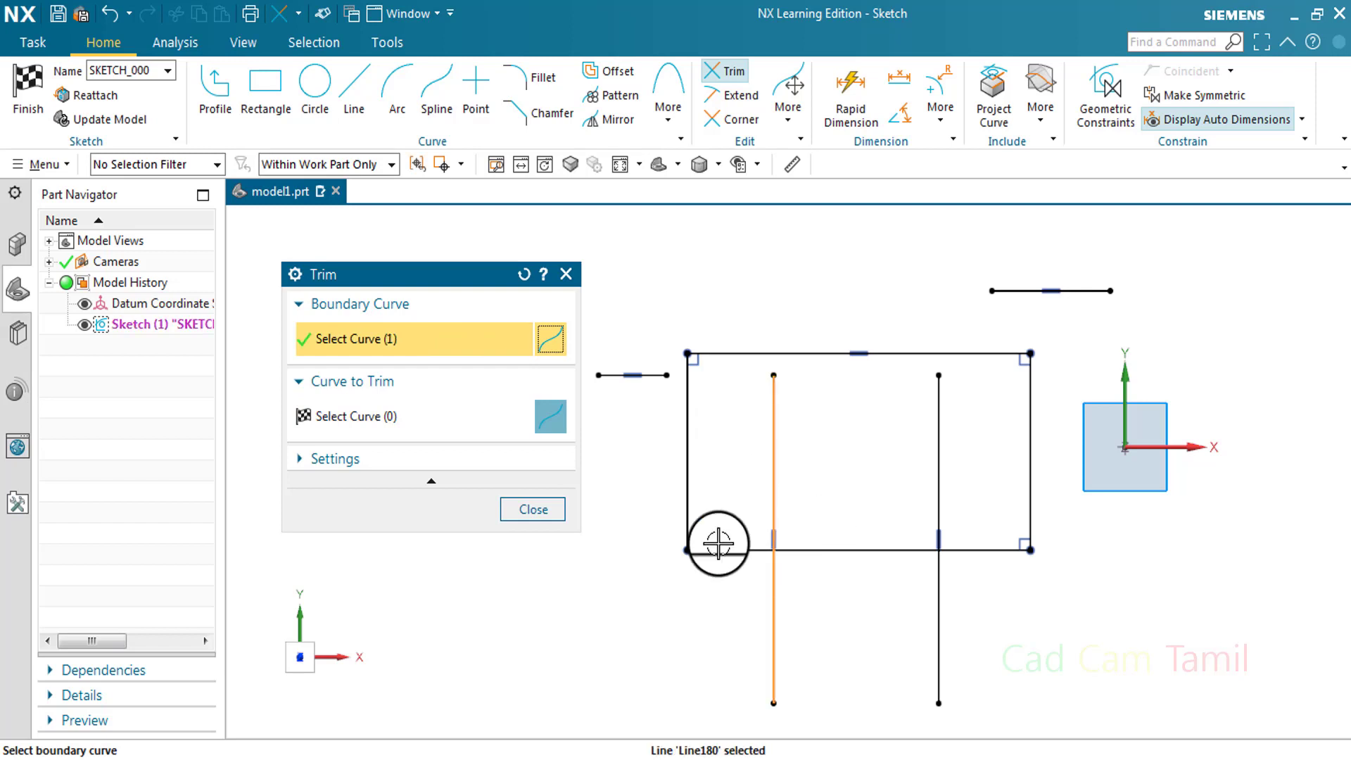
pyautogui.click(400, 418)
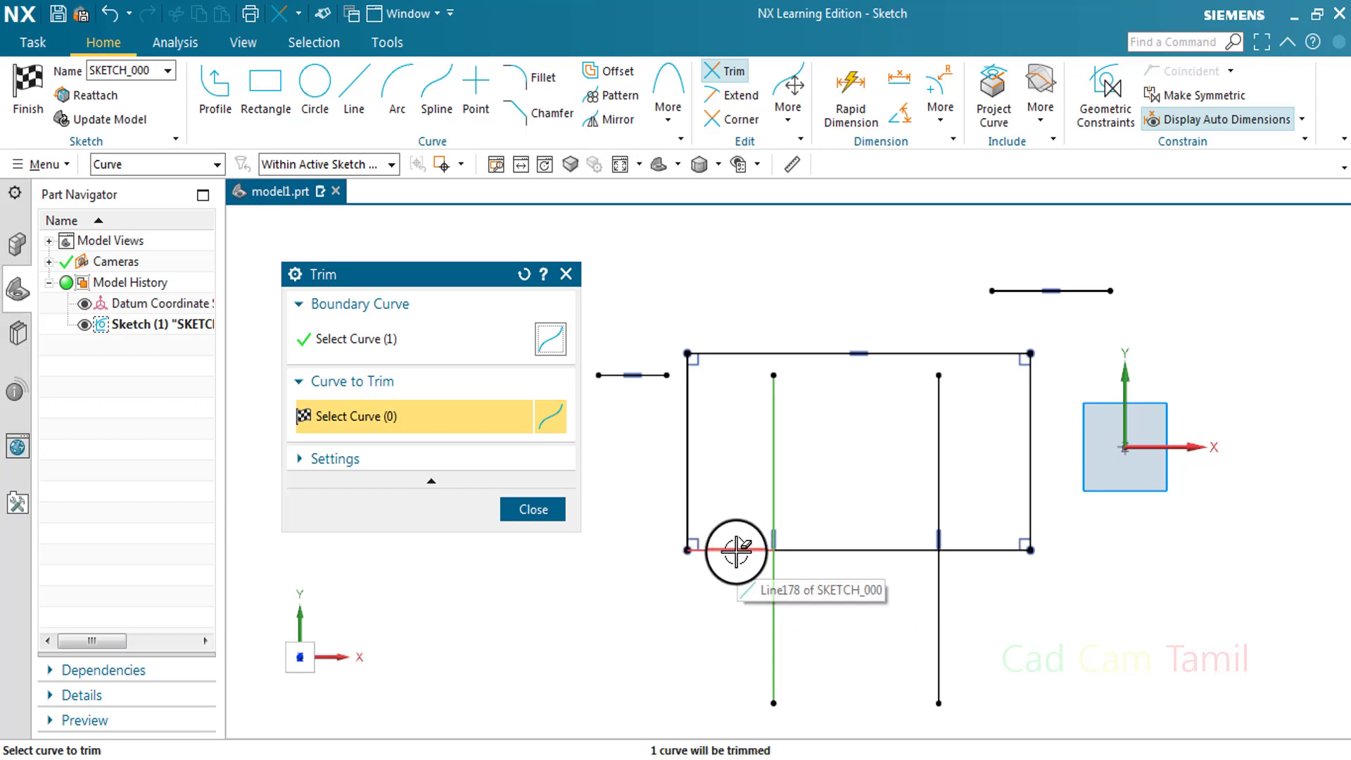
pyautogui.click(852, 550)
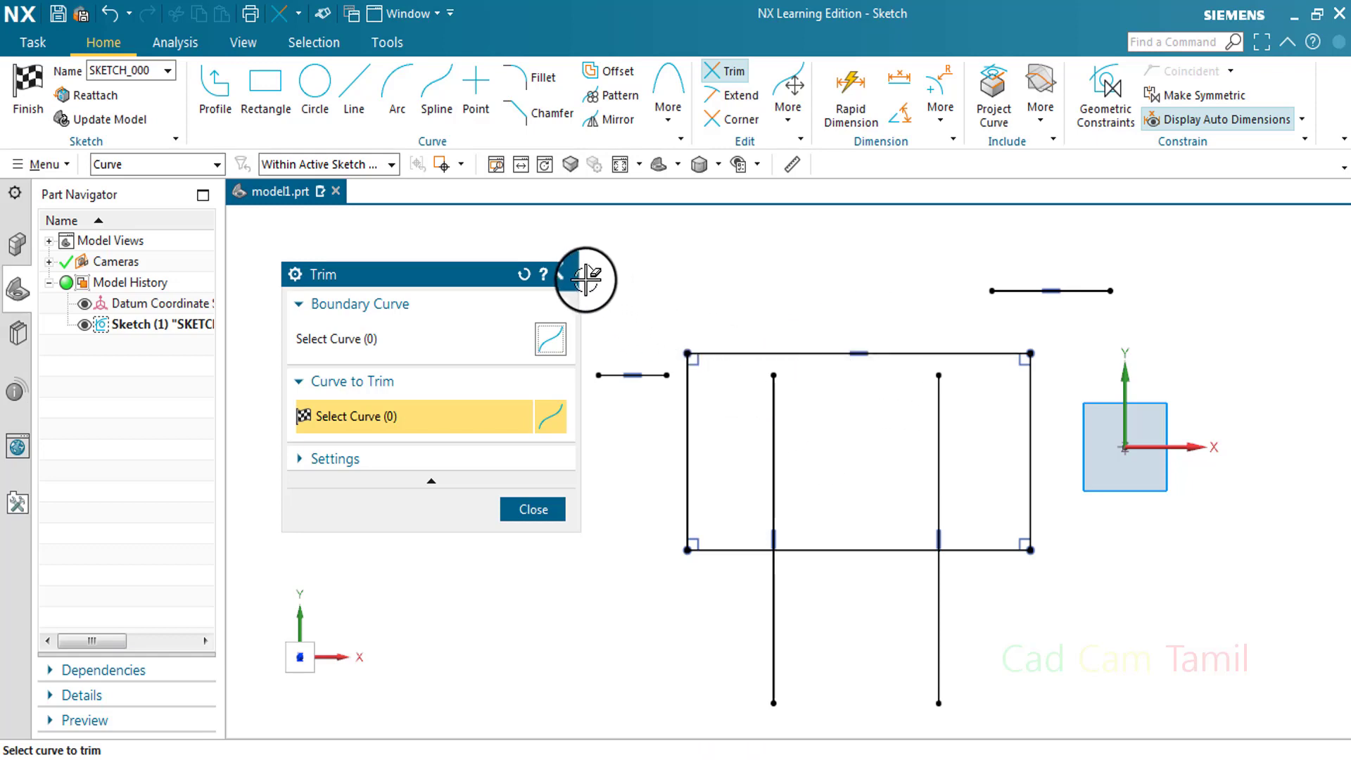
pyautogui.click(565, 273)
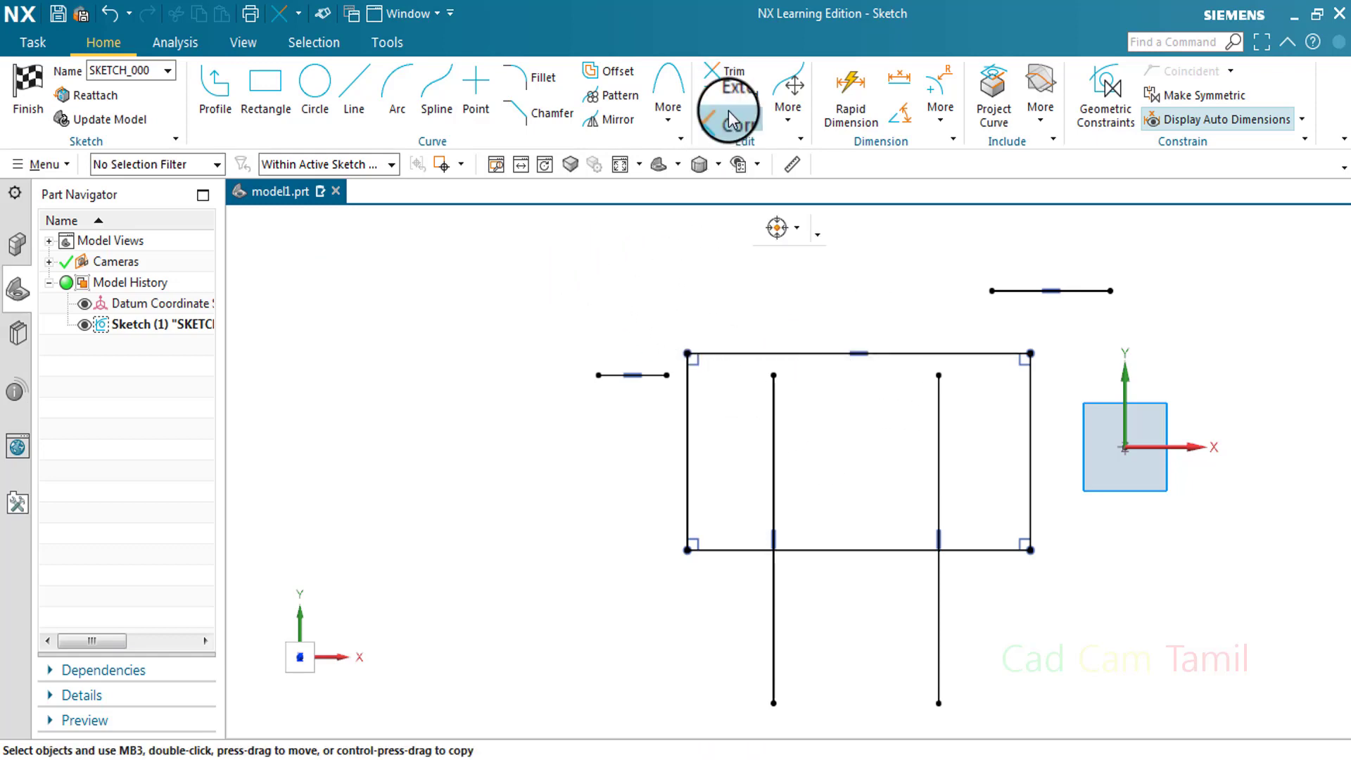
pyautogui.click(732, 95)
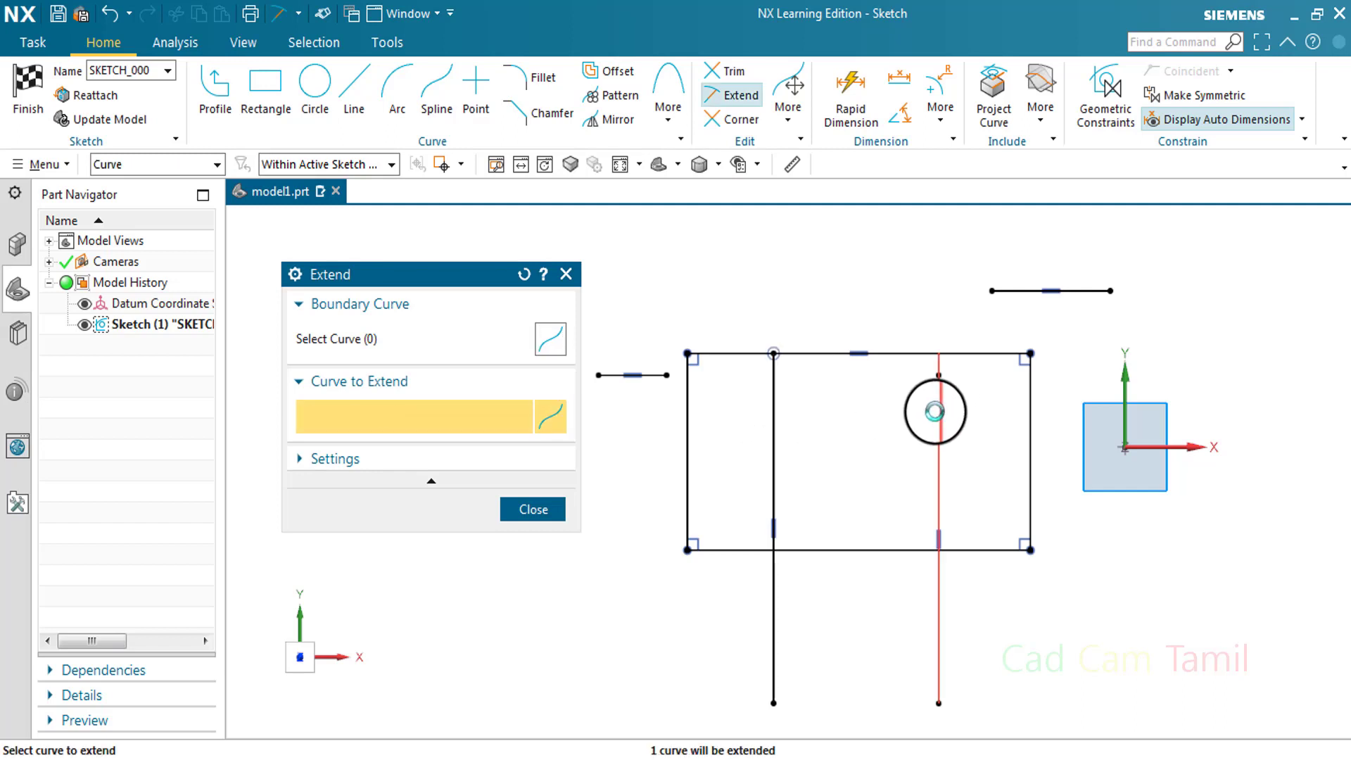
pyautogui.click(939, 407)
pyautogui.click(728, 71)
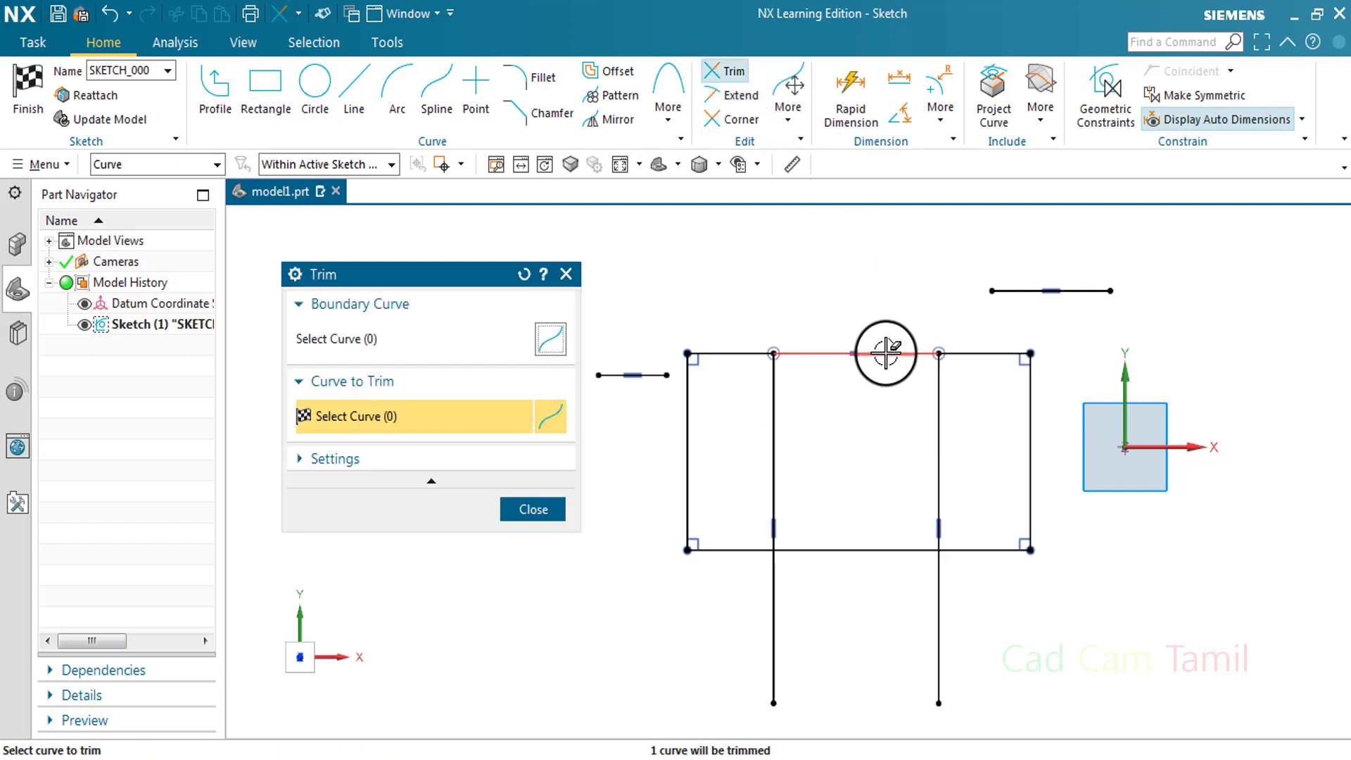
pyautogui.click(888, 340)
pyautogui.click(551, 517)
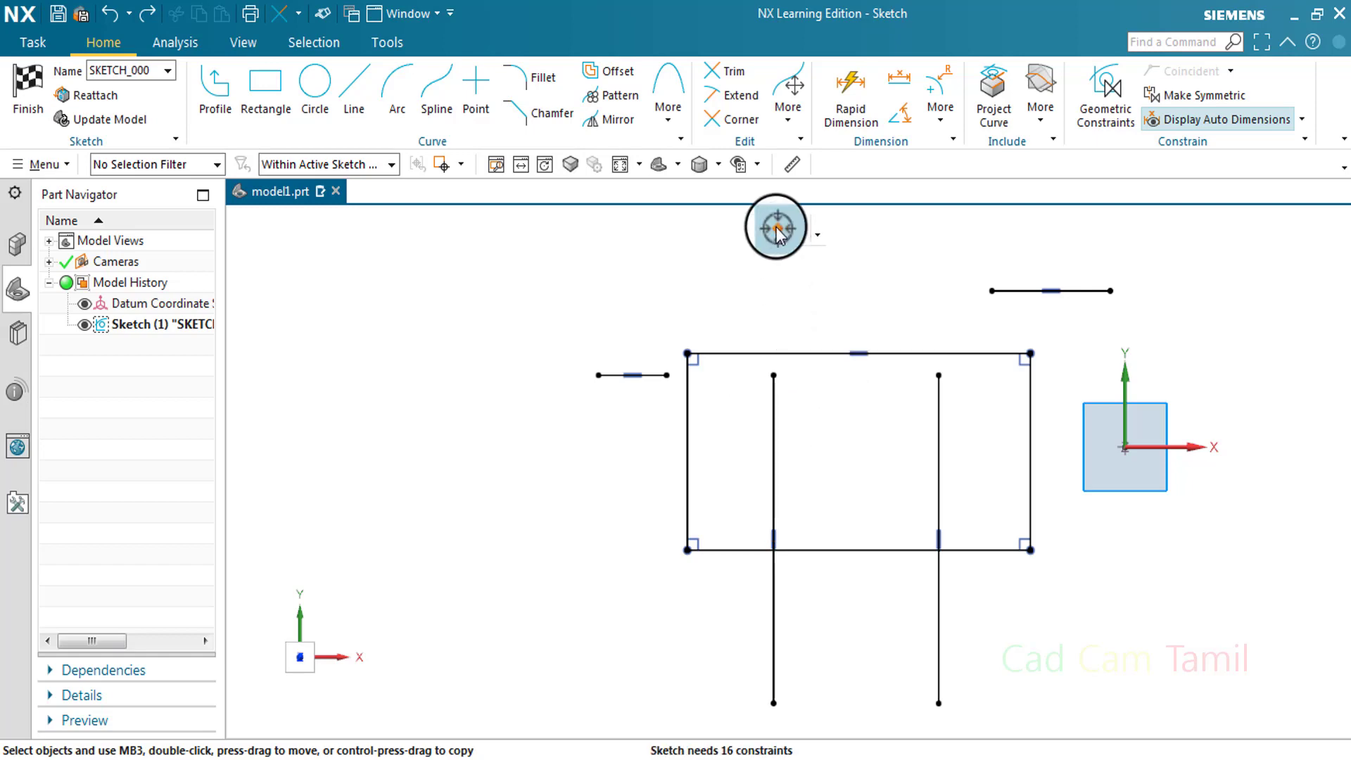
# Trim the top edge right of the left vertical line, using that line as the boundary curve.
pyautogui.click(732, 79)
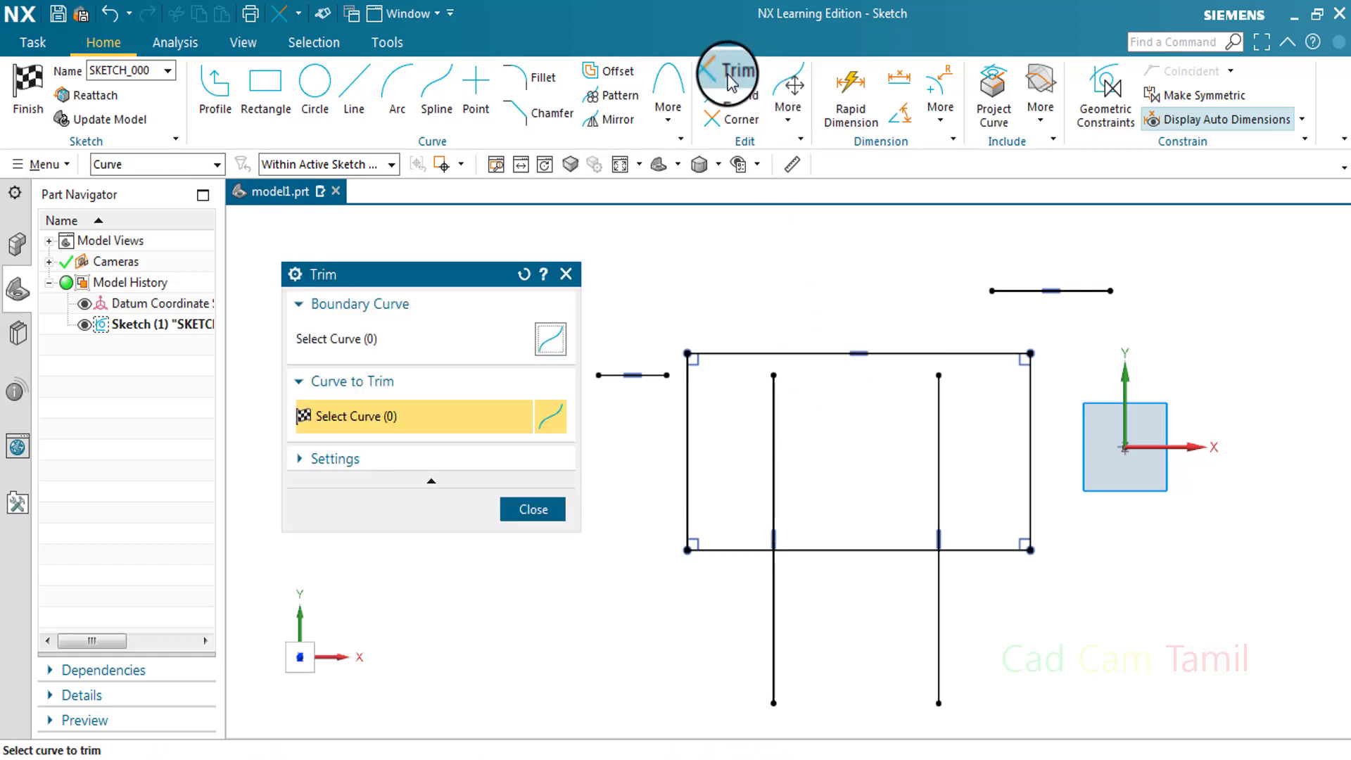
pyautogui.click(422, 339)
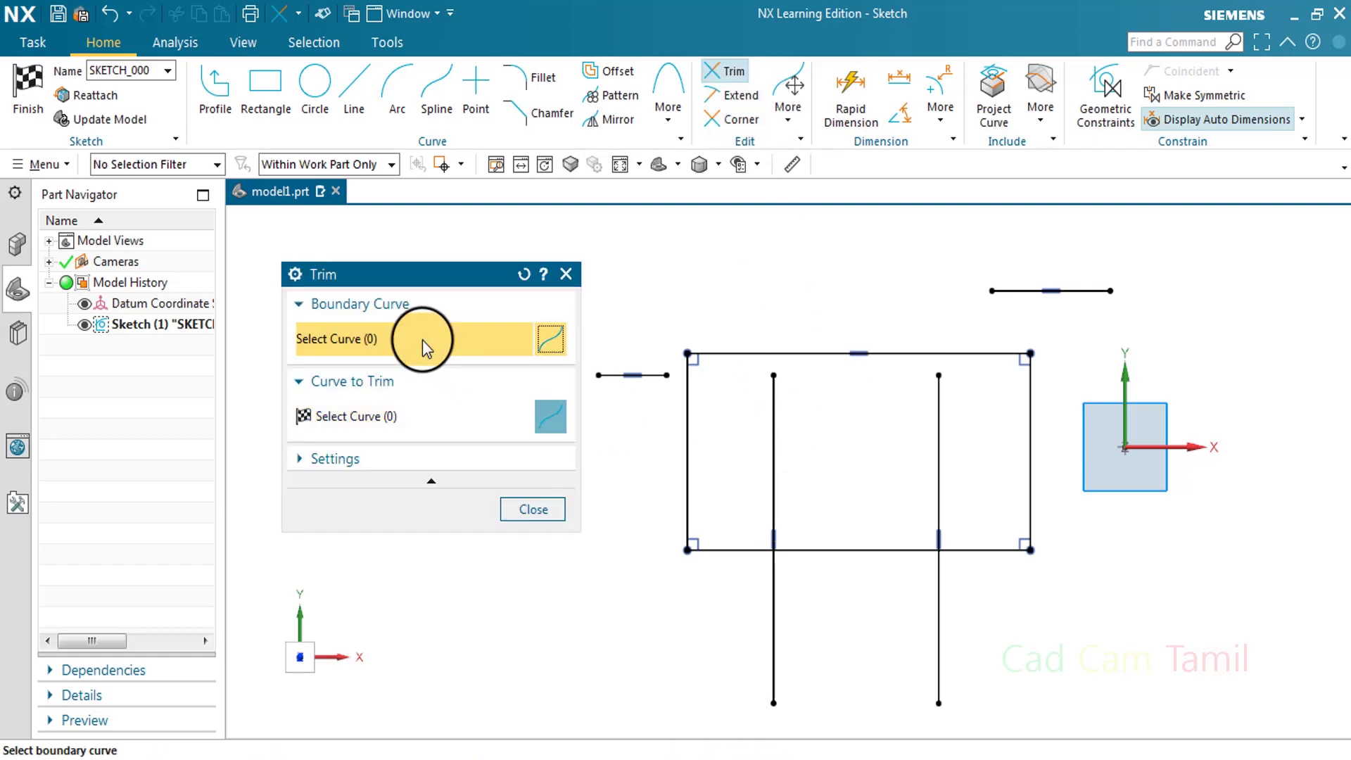
pyautogui.click(775, 444)
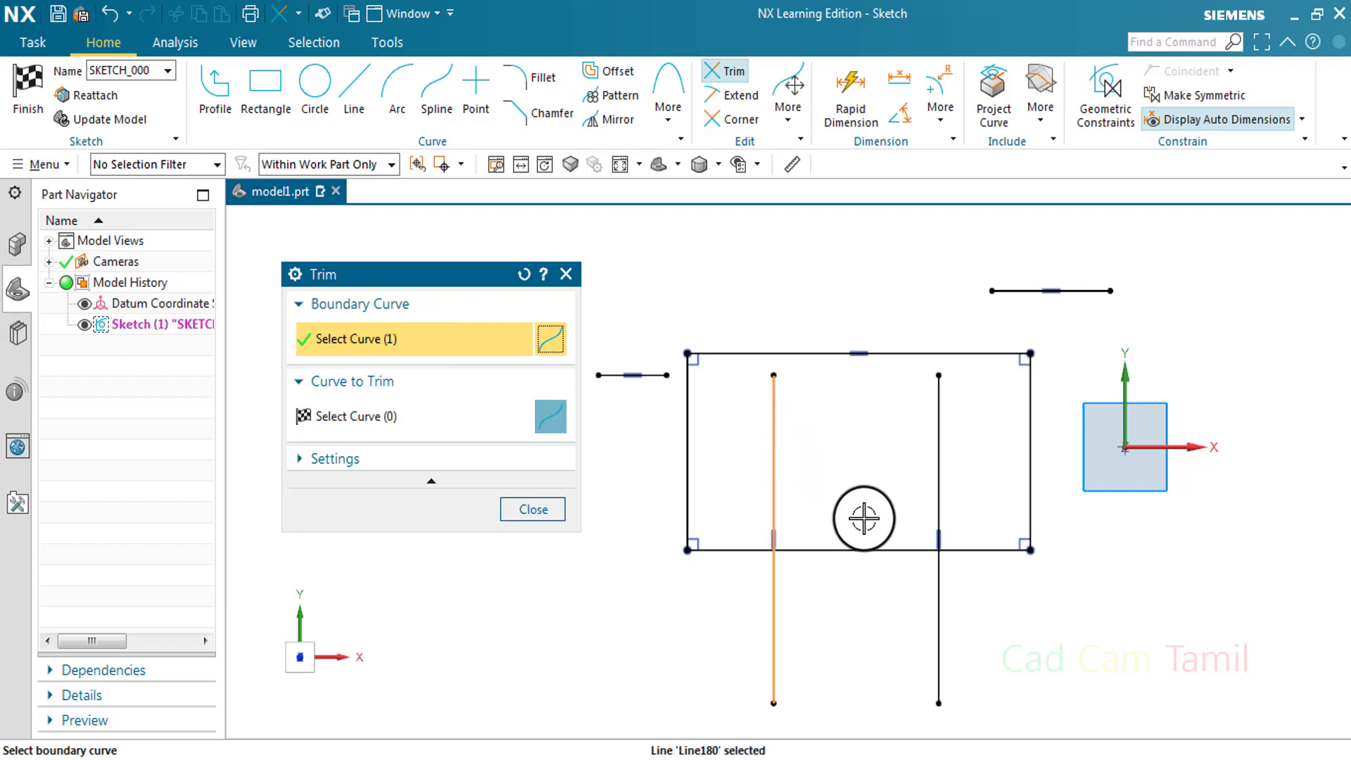
pyautogui.click(413, 418)
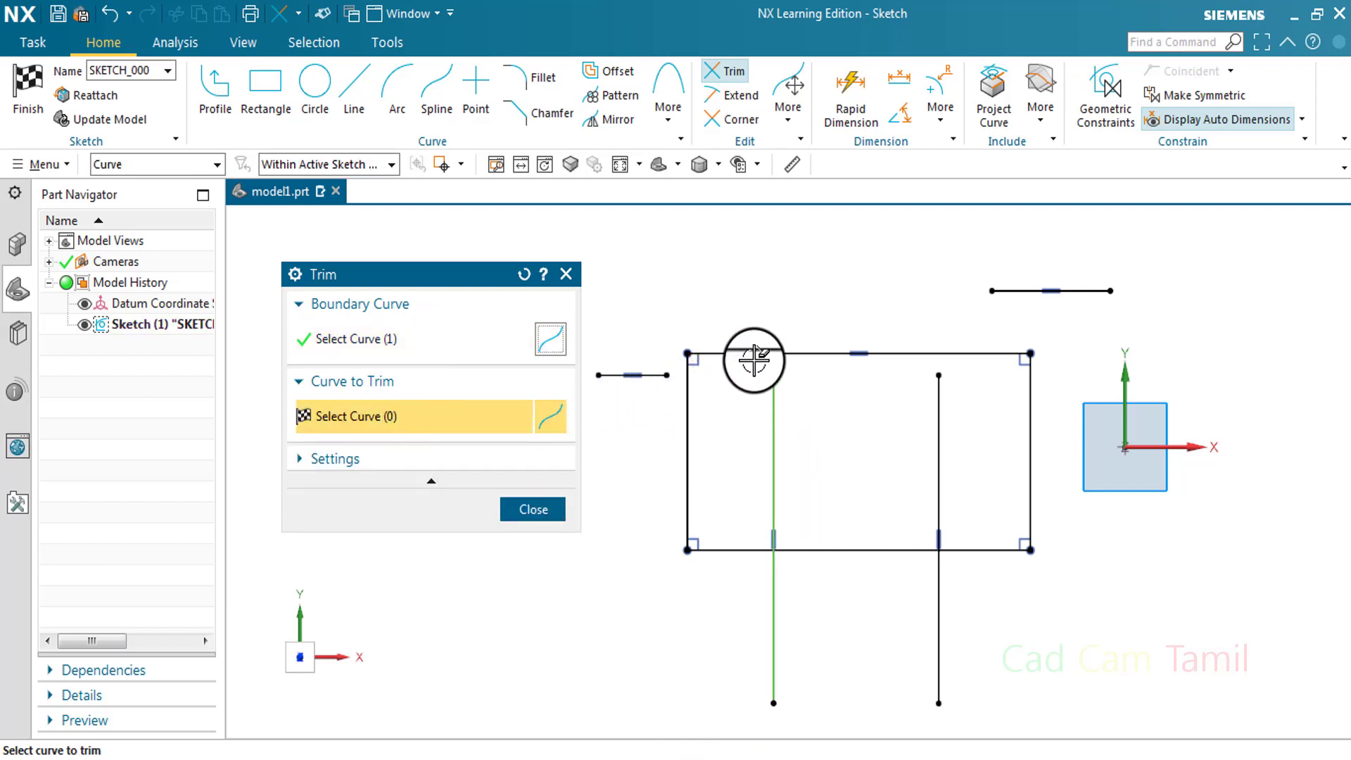
pyautogui.scroll(3, 748, 347)
pyautogui.scroll(2, 746, 348)
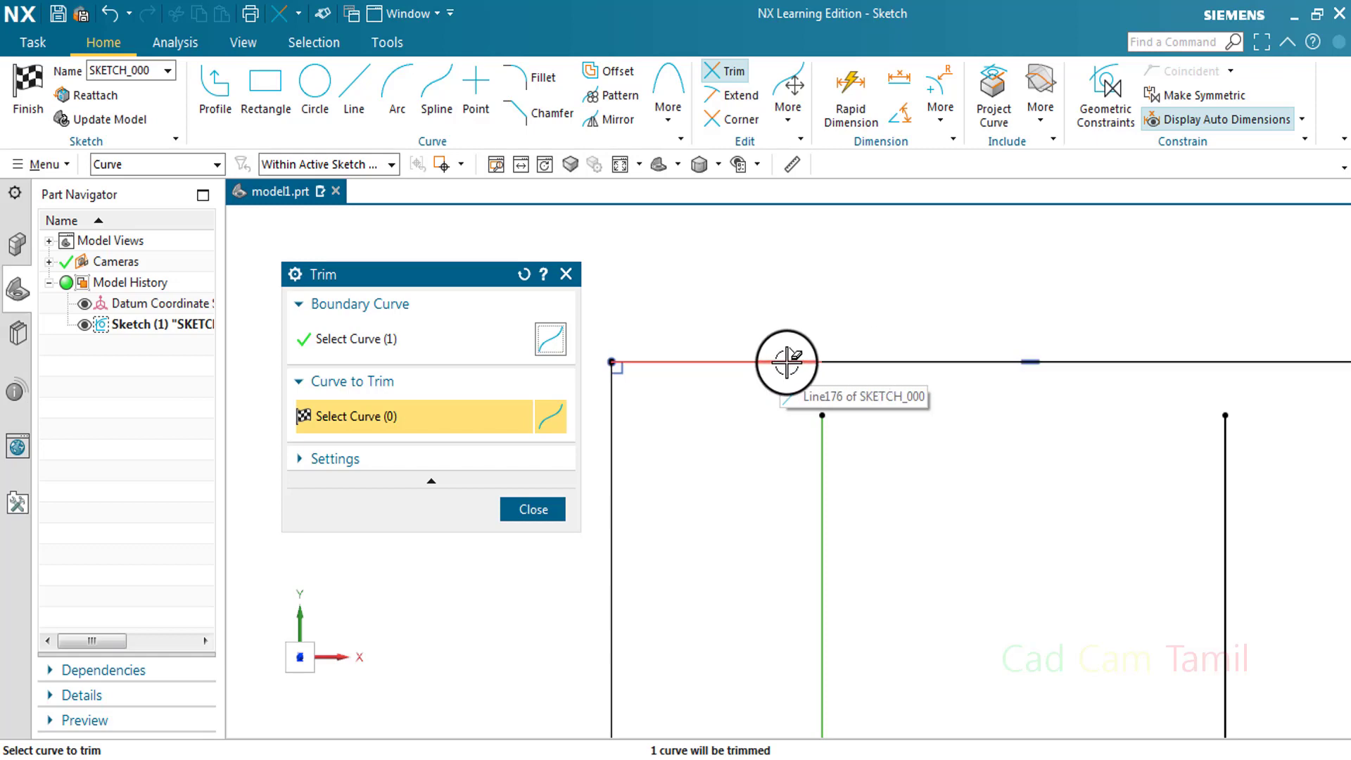
pyautogui.click(885, 362)
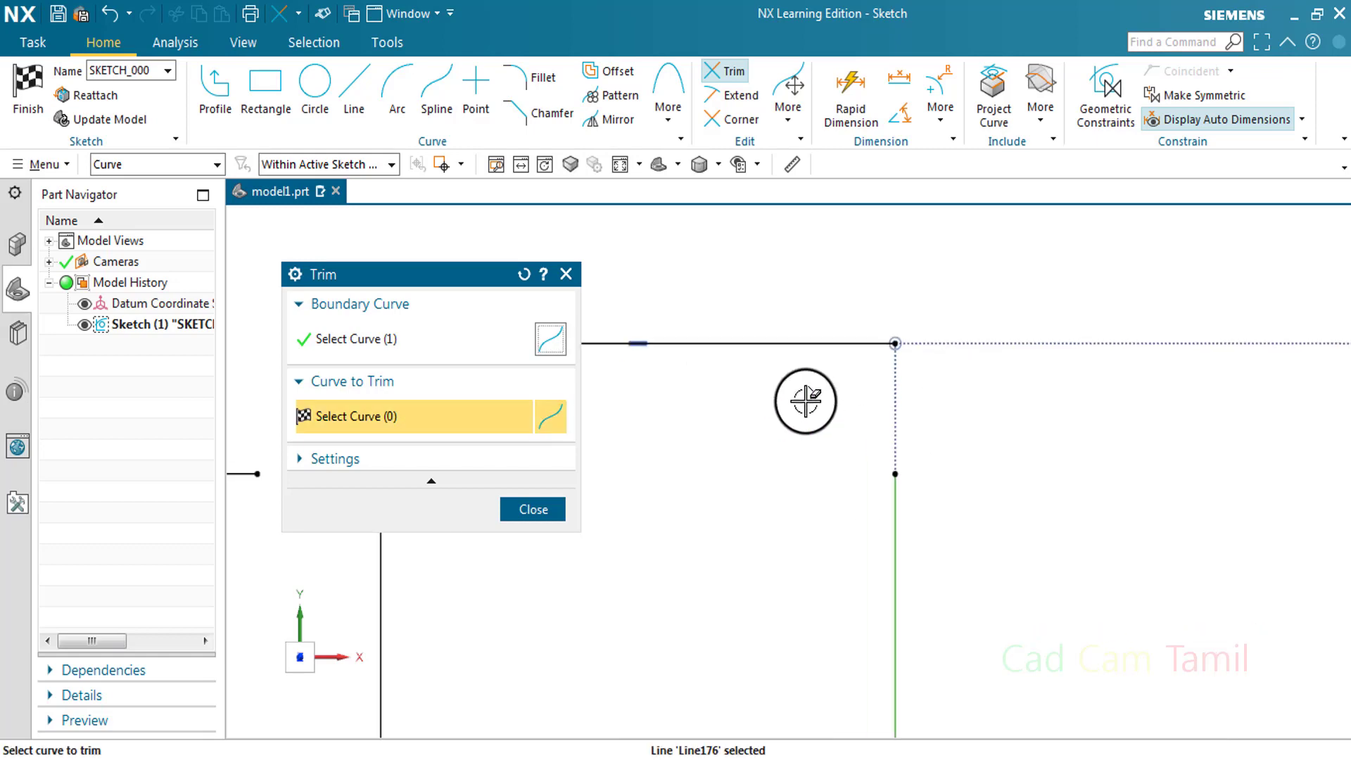
pyautogui.scroll(4, 808, 394)
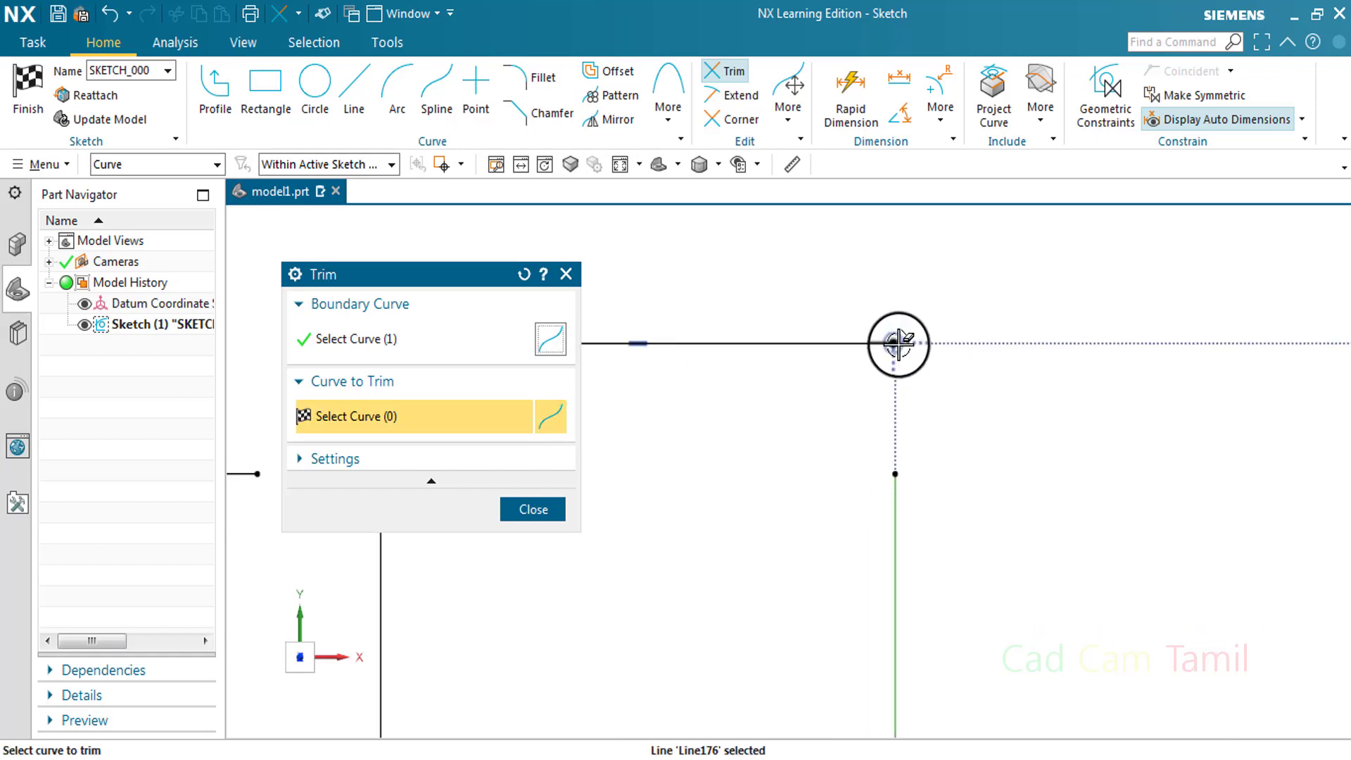
pyautogui.scroll(-5, 893, 362)
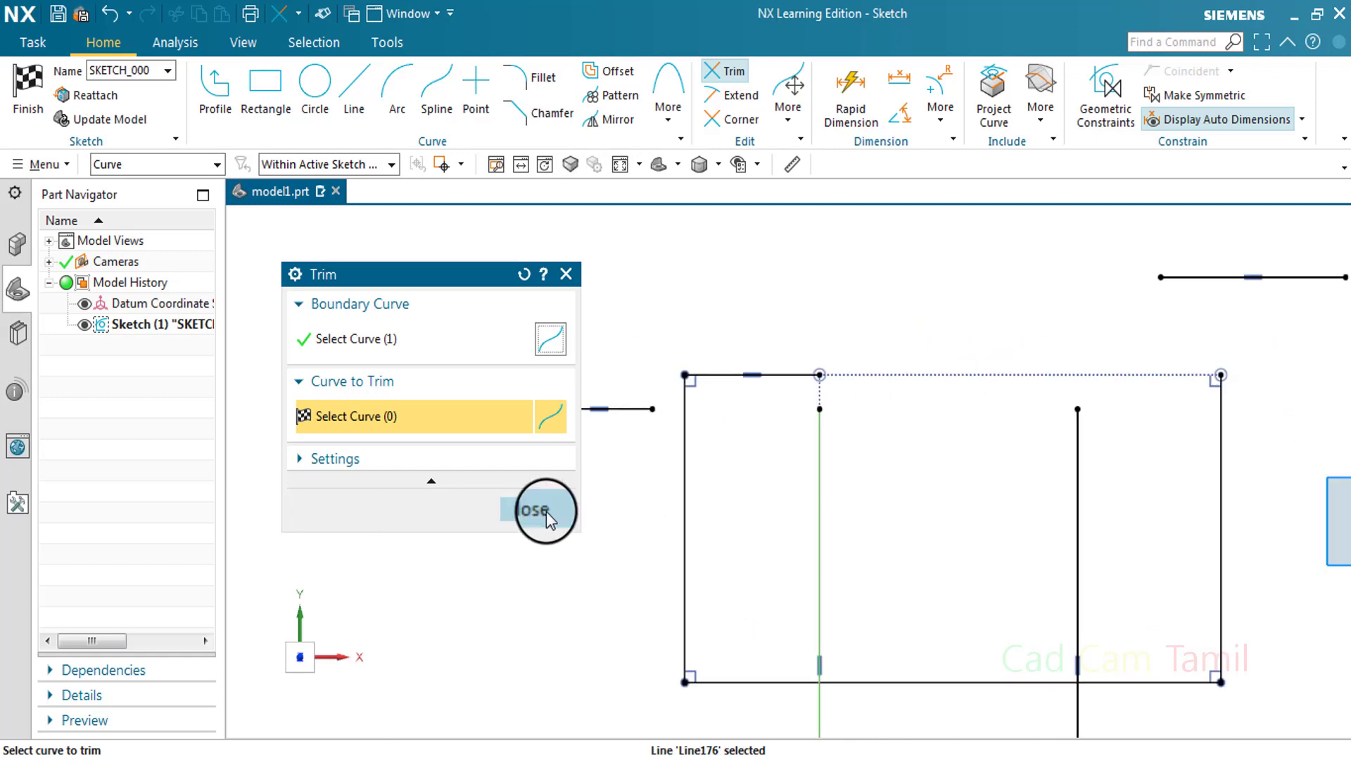
pyautogui.click(542, 511)
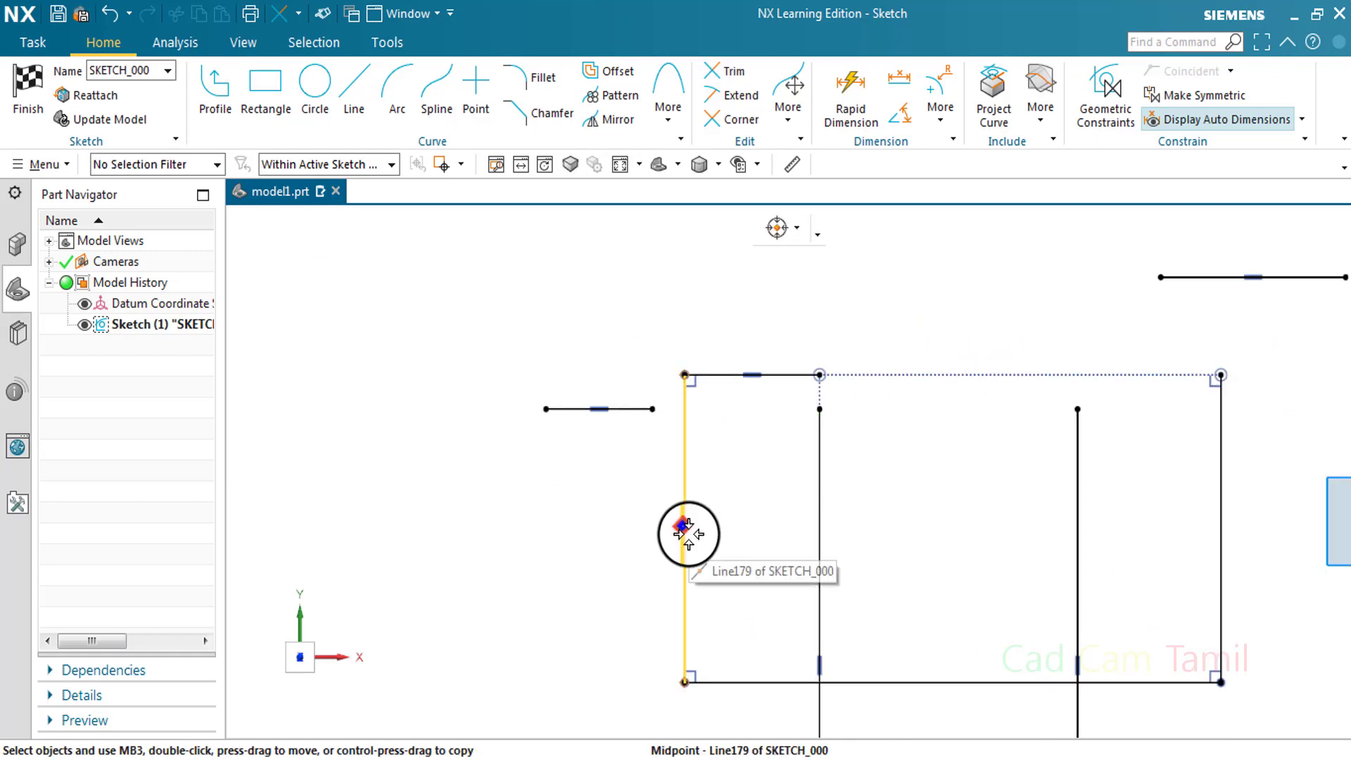
# Undo the top-edge trim and restart Trim with the short left horizontal line as boundary.
pyautogui.hotkey('ctrl', 'z')
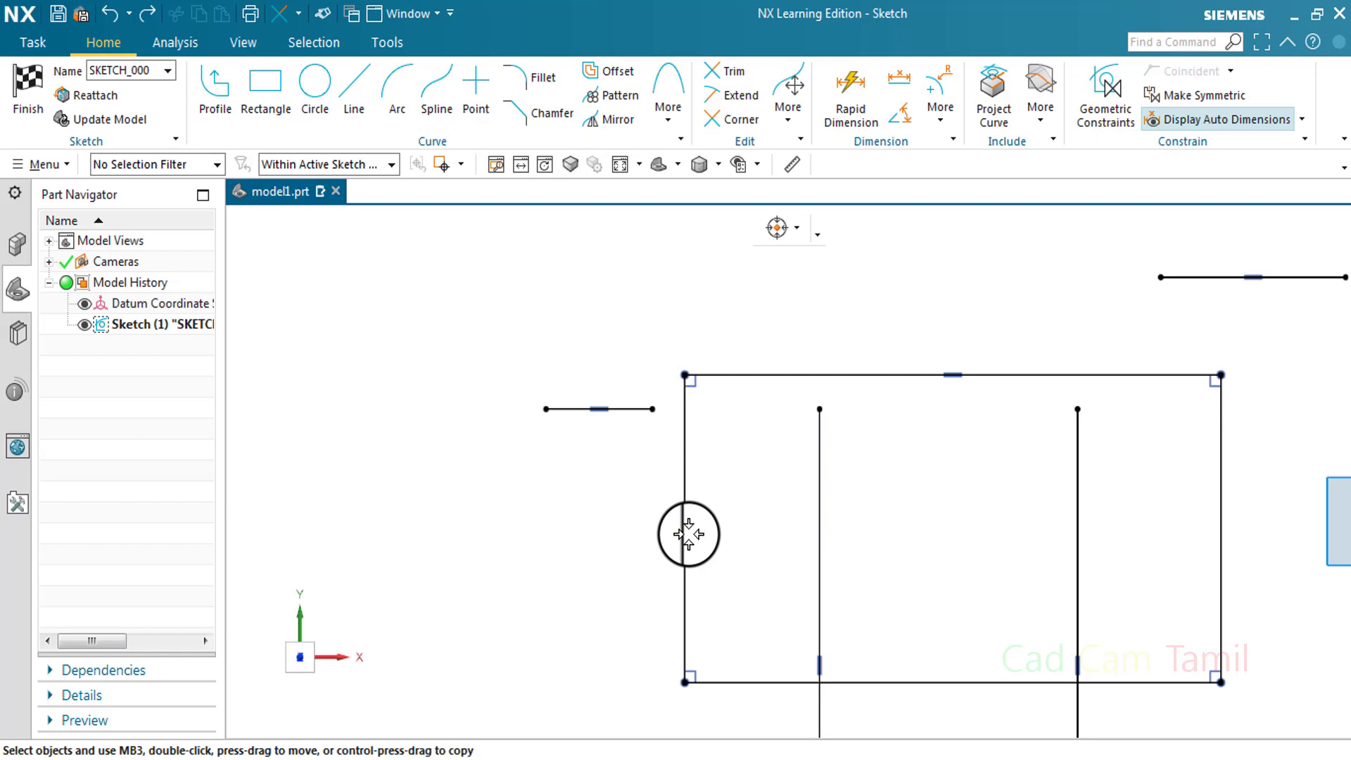
pyautogui.click(725, 70)
pyautogui.click(640, 409)
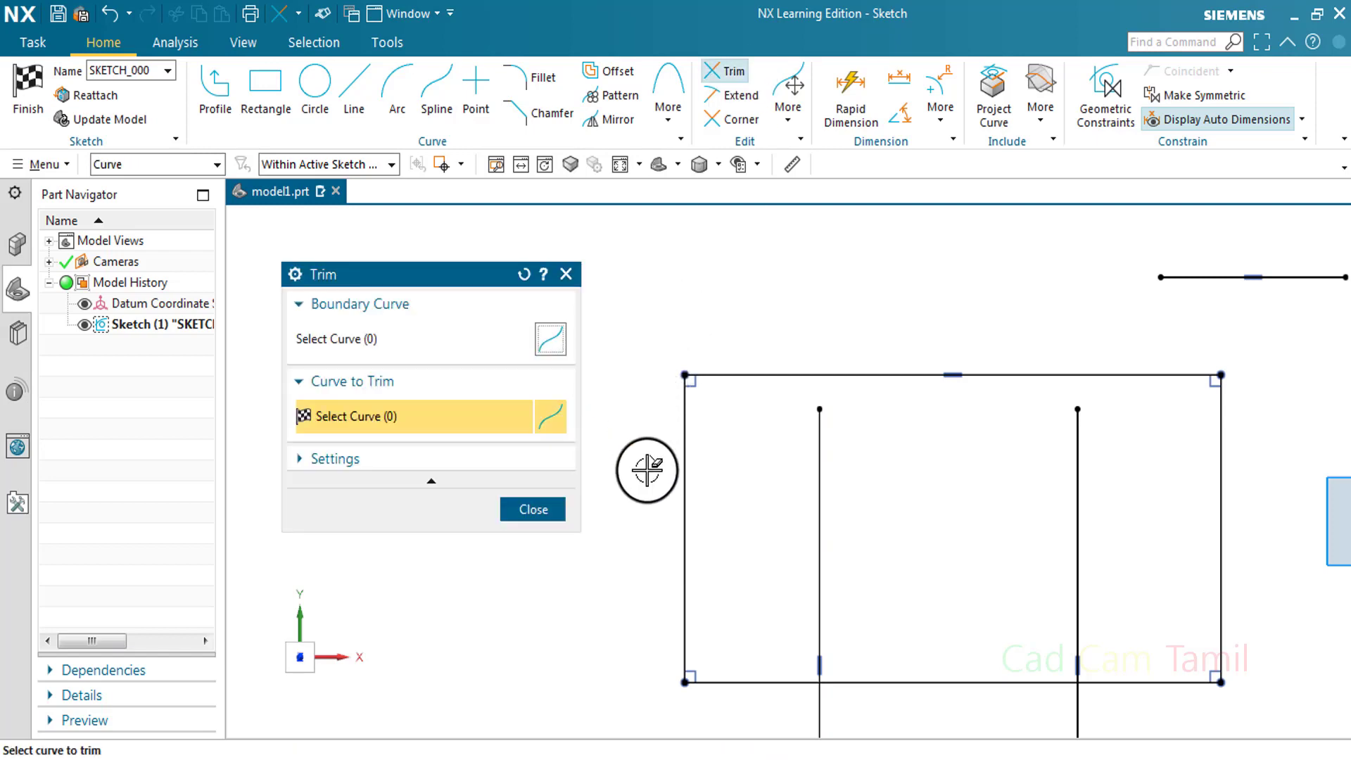
pyautogui.click(427, 345)
pyautogui.click(620, 409)
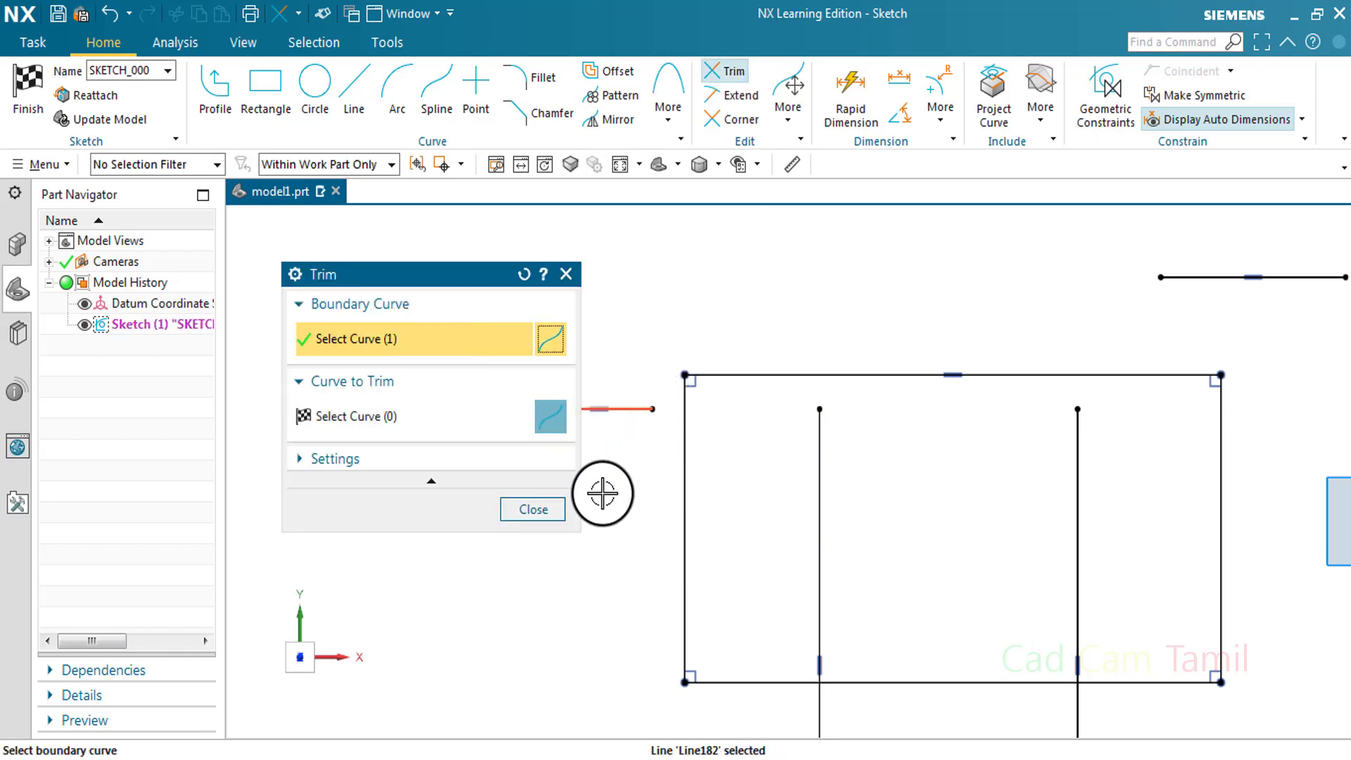
pyautogui.click(382, 417)
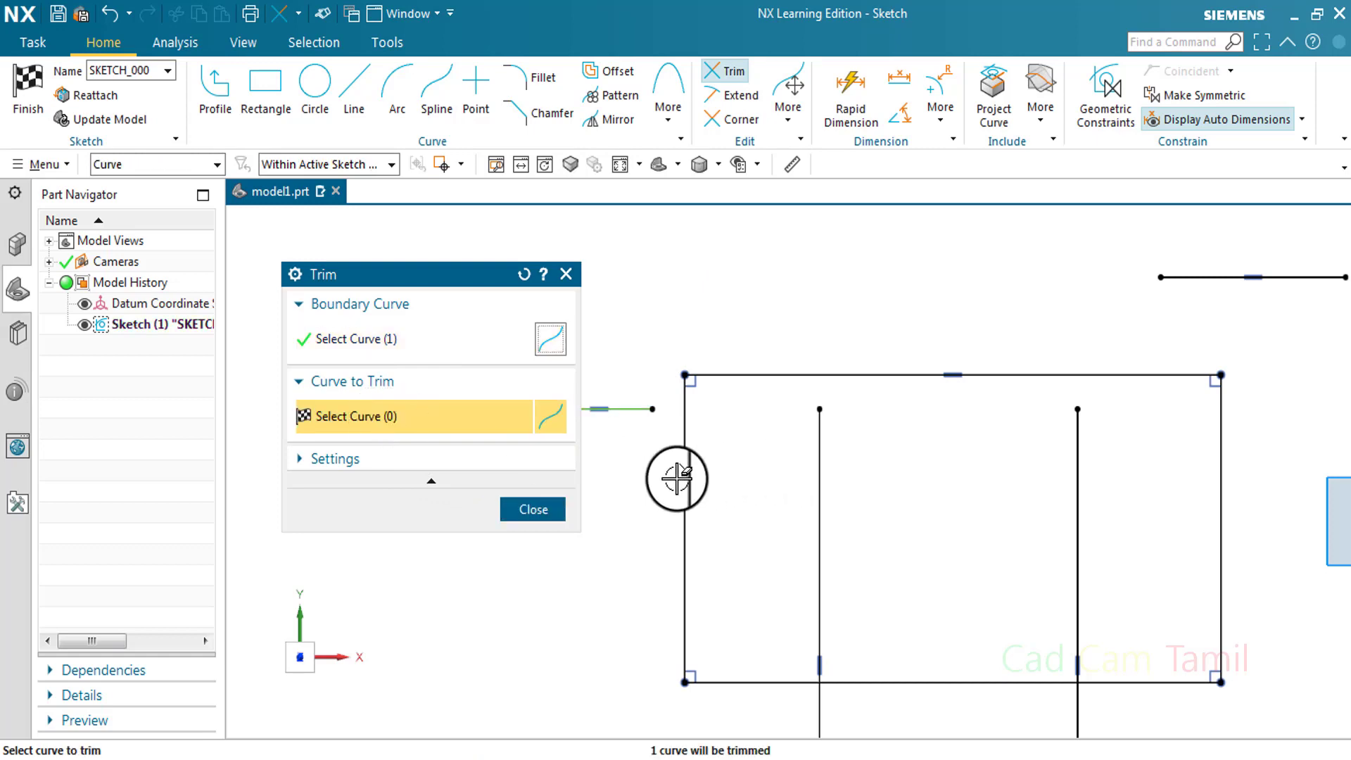
# Zoom around the upper-left corner, then end the Trim command.
pyautogui.scroll(3, 688, 392)
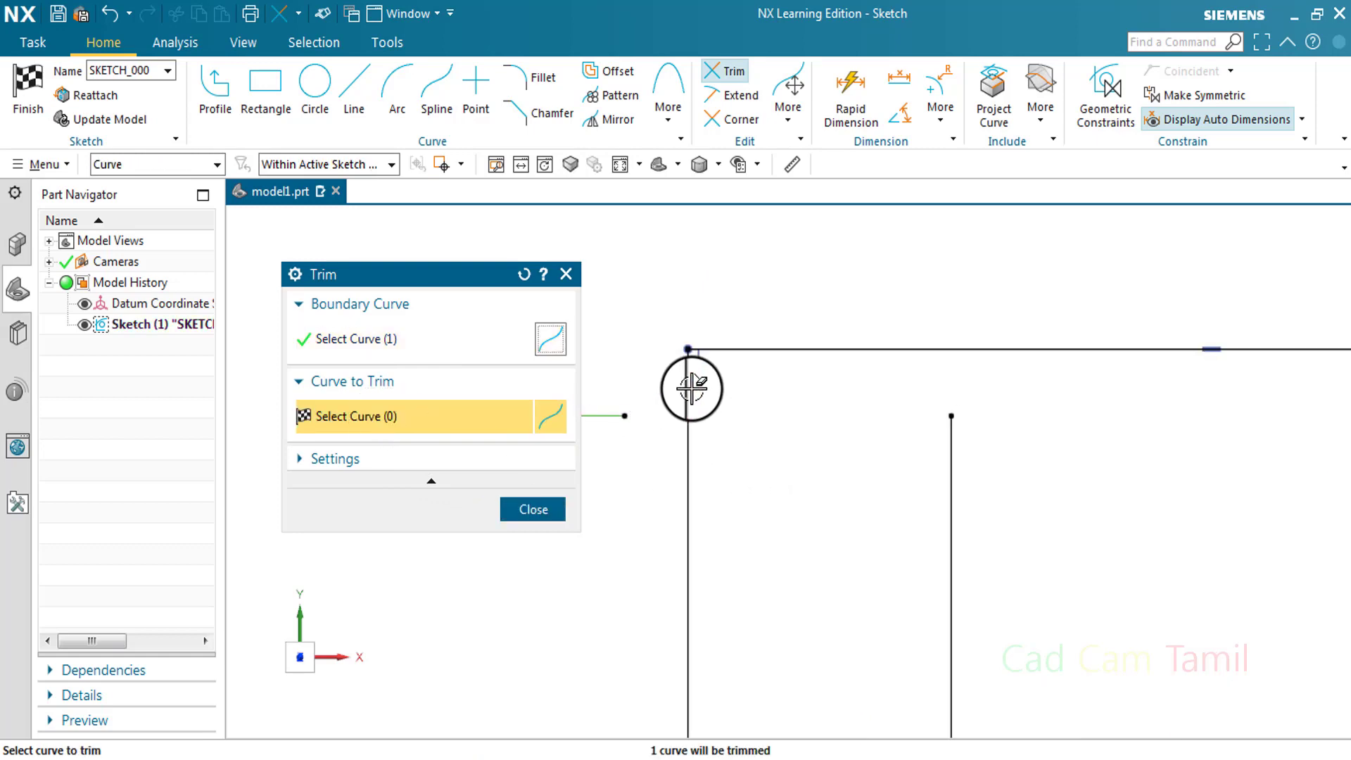
pyautogui.scroll(5, 683, 389)
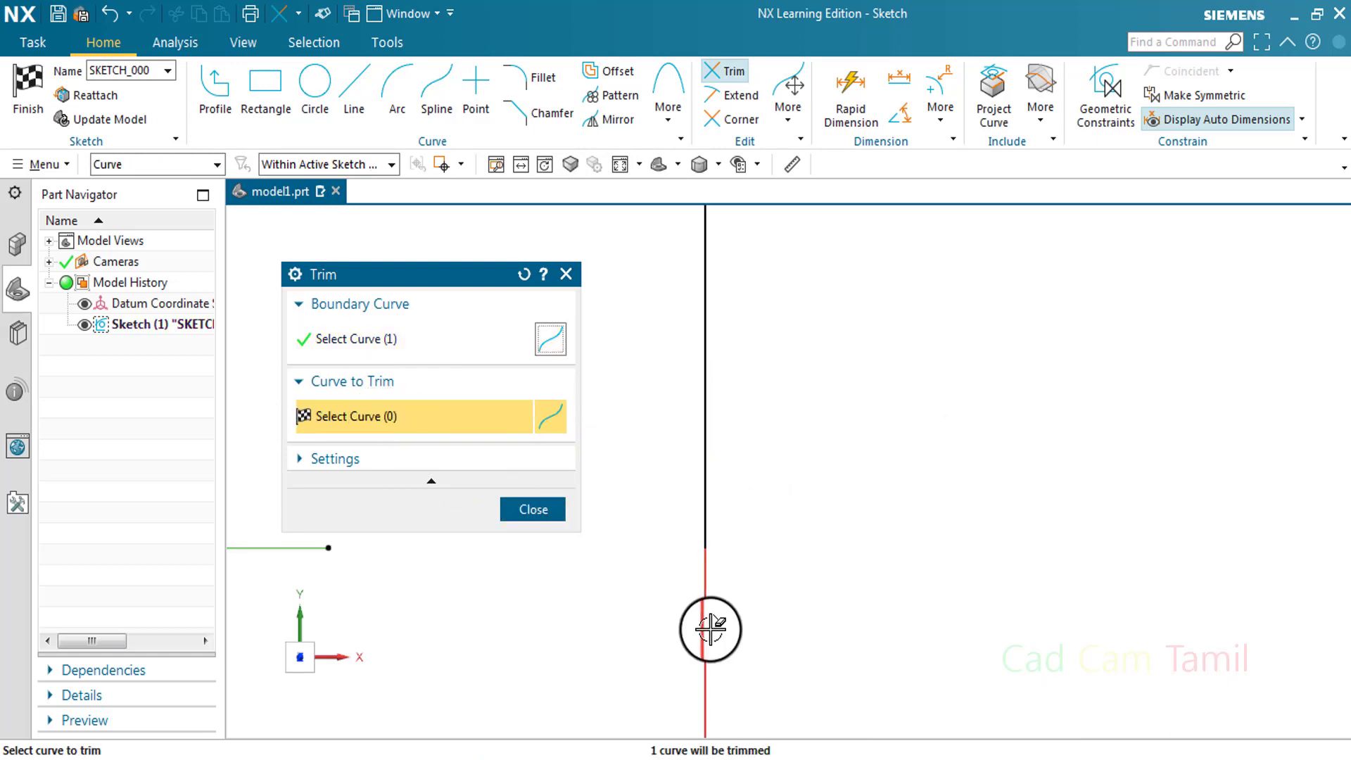
pyautogui.scroll(-3, 730, 552)
pyautogui.scroll(-3, 730, 552)
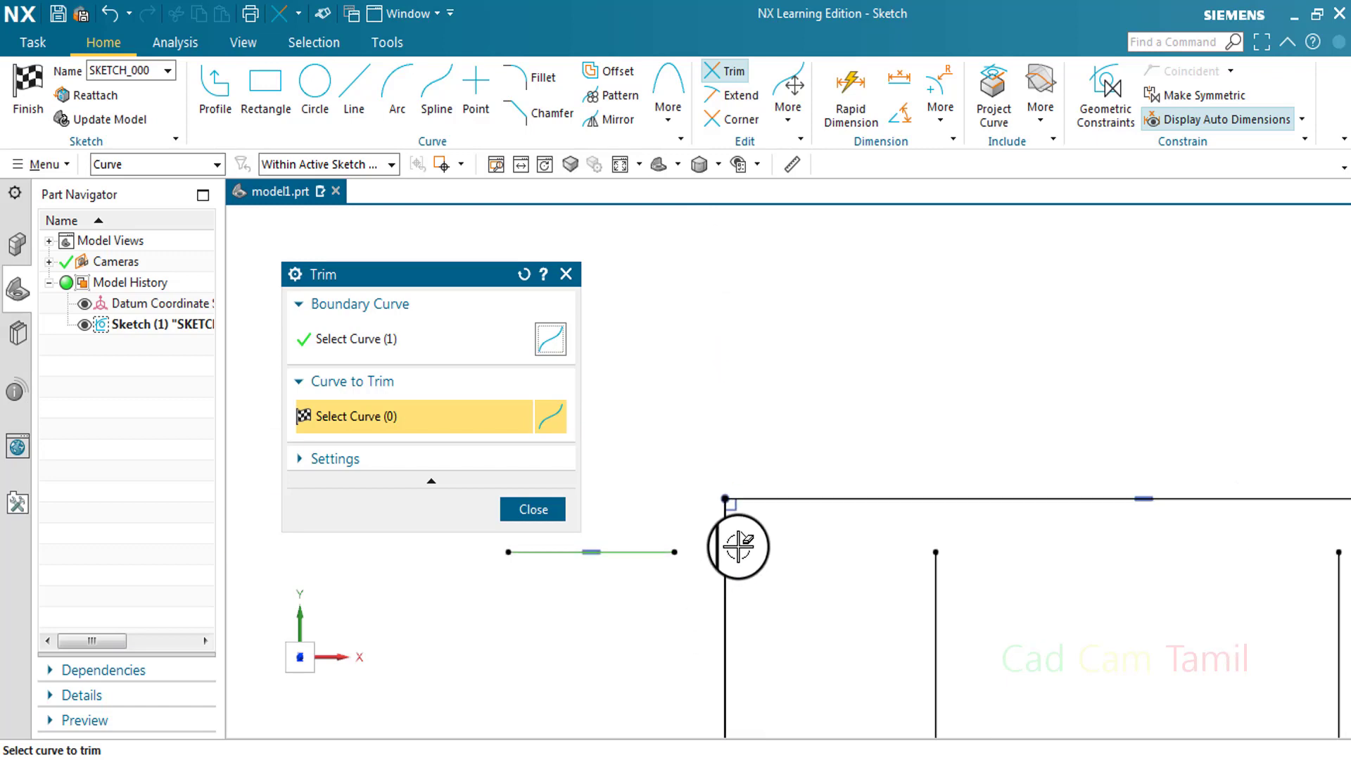
pyautogui.scroll(2, 671, 527)
pyautogui.scroll(2, 671, 527)
pyautogui.scroll(3, 688, 543)
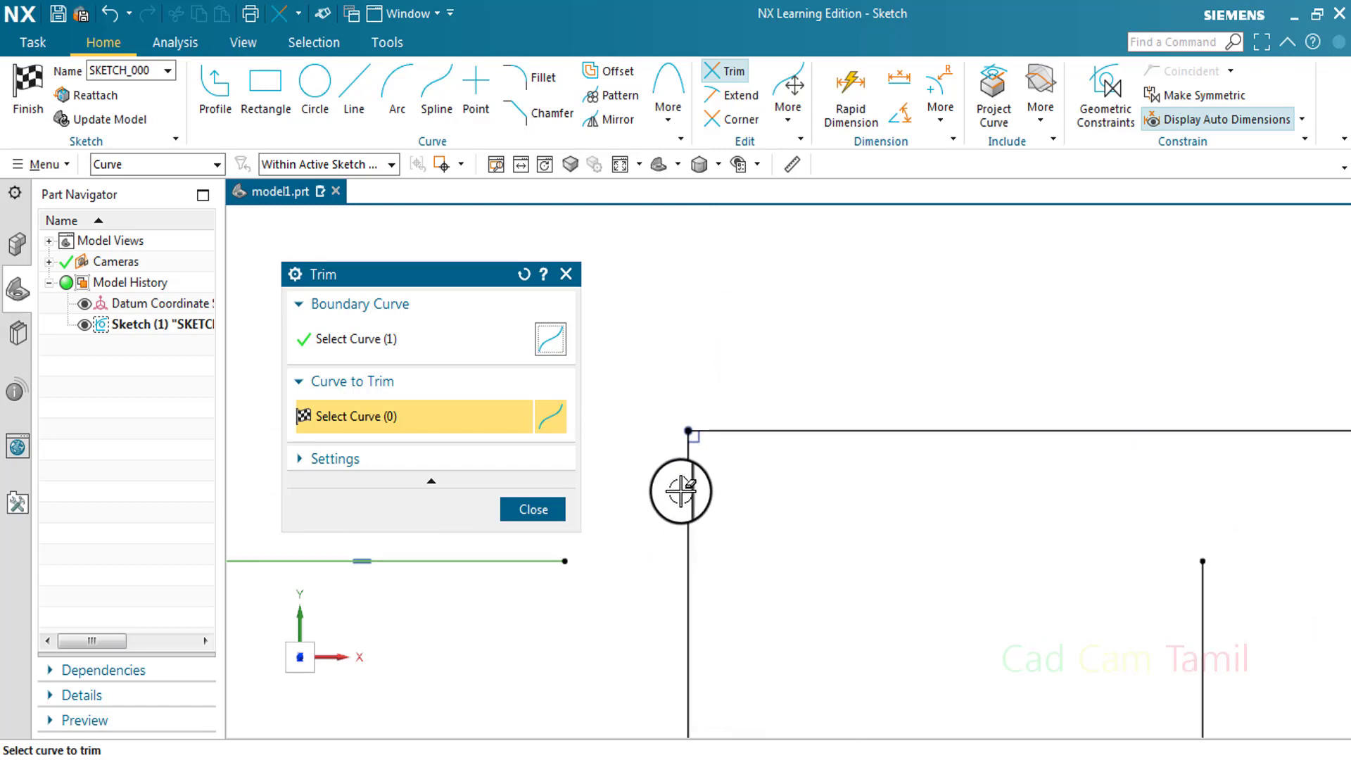
pyautogui.scroll(-2, 731, 527)
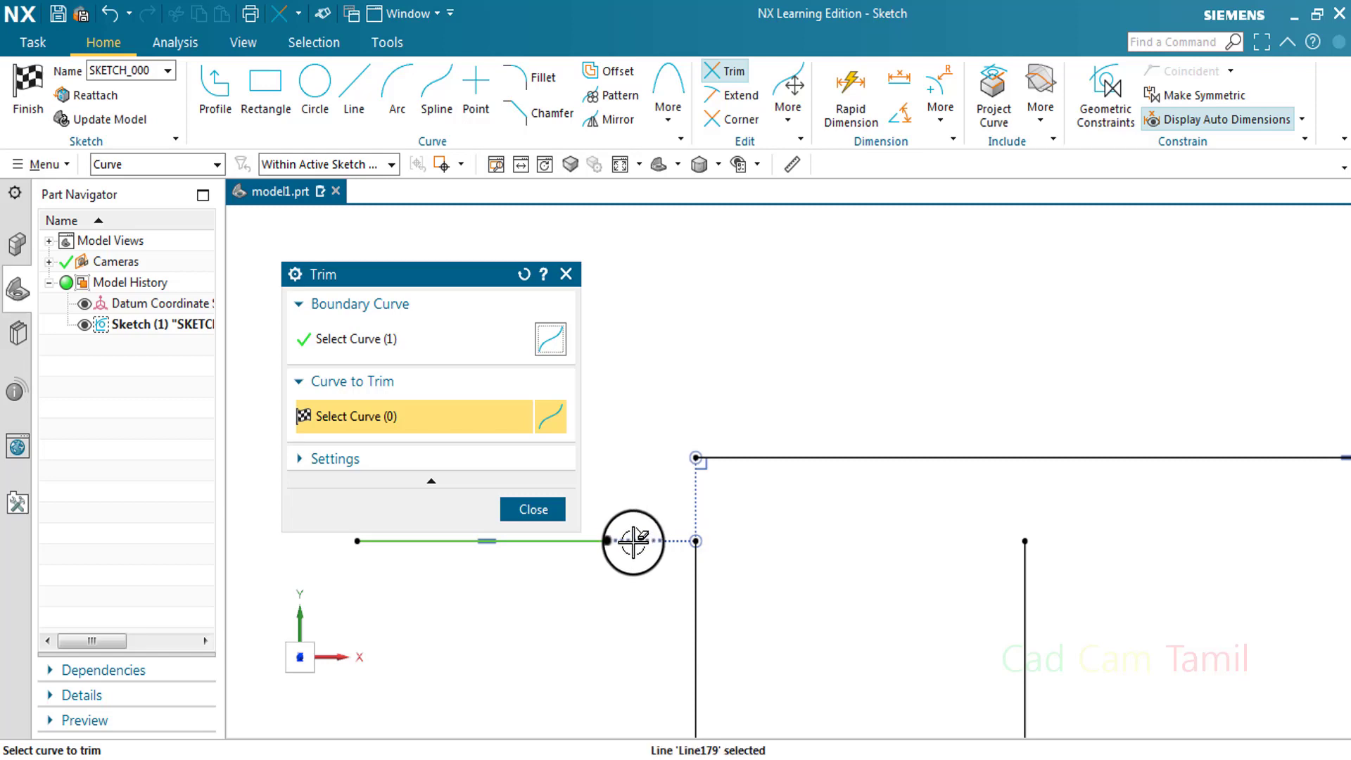
pyautogui.scroll(3, 633, 542)
pyautogui.scroll(-3, 676, 457)
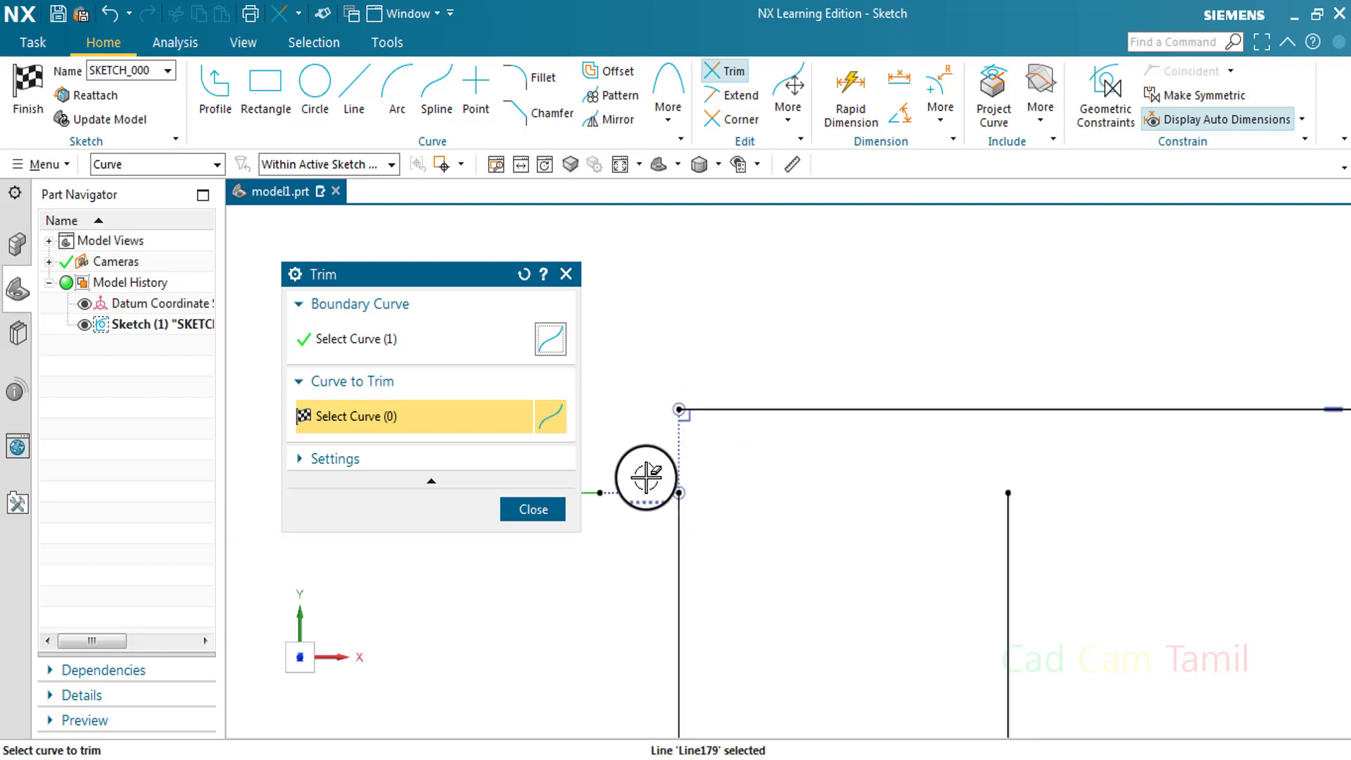
pyautogui.scroll(-2, 654, 479)
pyautogui.scroll(2, 1086, 497)
pyautogui.scroll(1, 1080, 486)
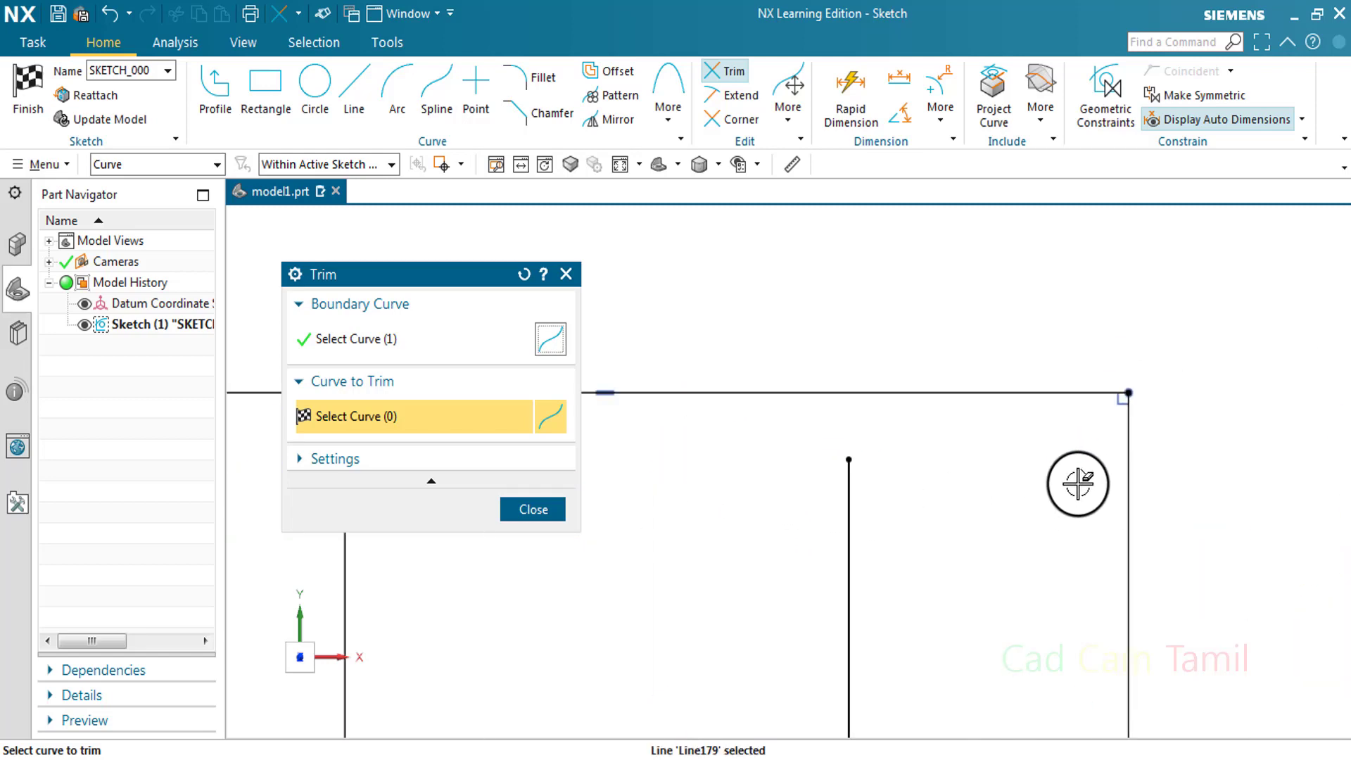
pyautogui.scroll(-3, 1077, 484)
pyautogui.scroll(-1, 914, 478)
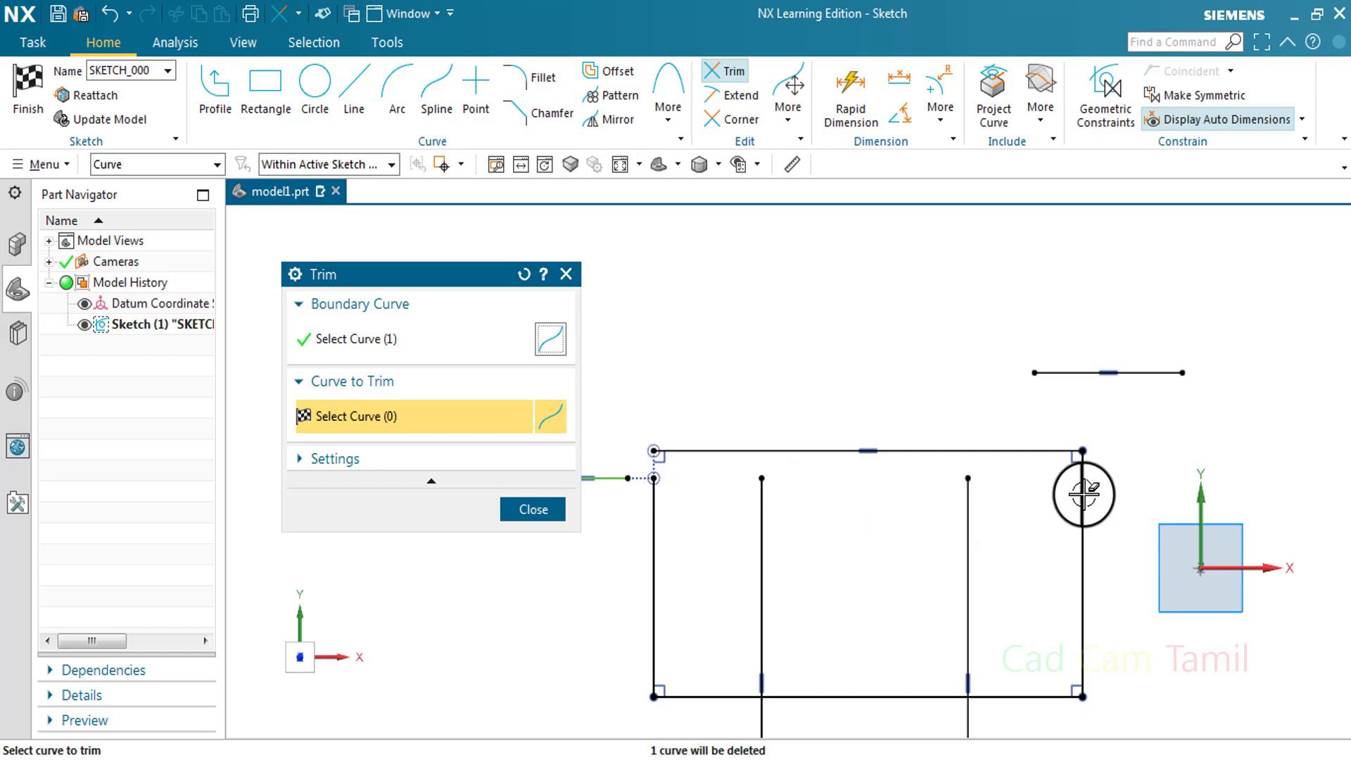
pyautogui.scroll(-2, 1082, 475)
pyautogui.scroll(-2, 1082, 475)
pyautogui.scroll(2, 1040, 518)
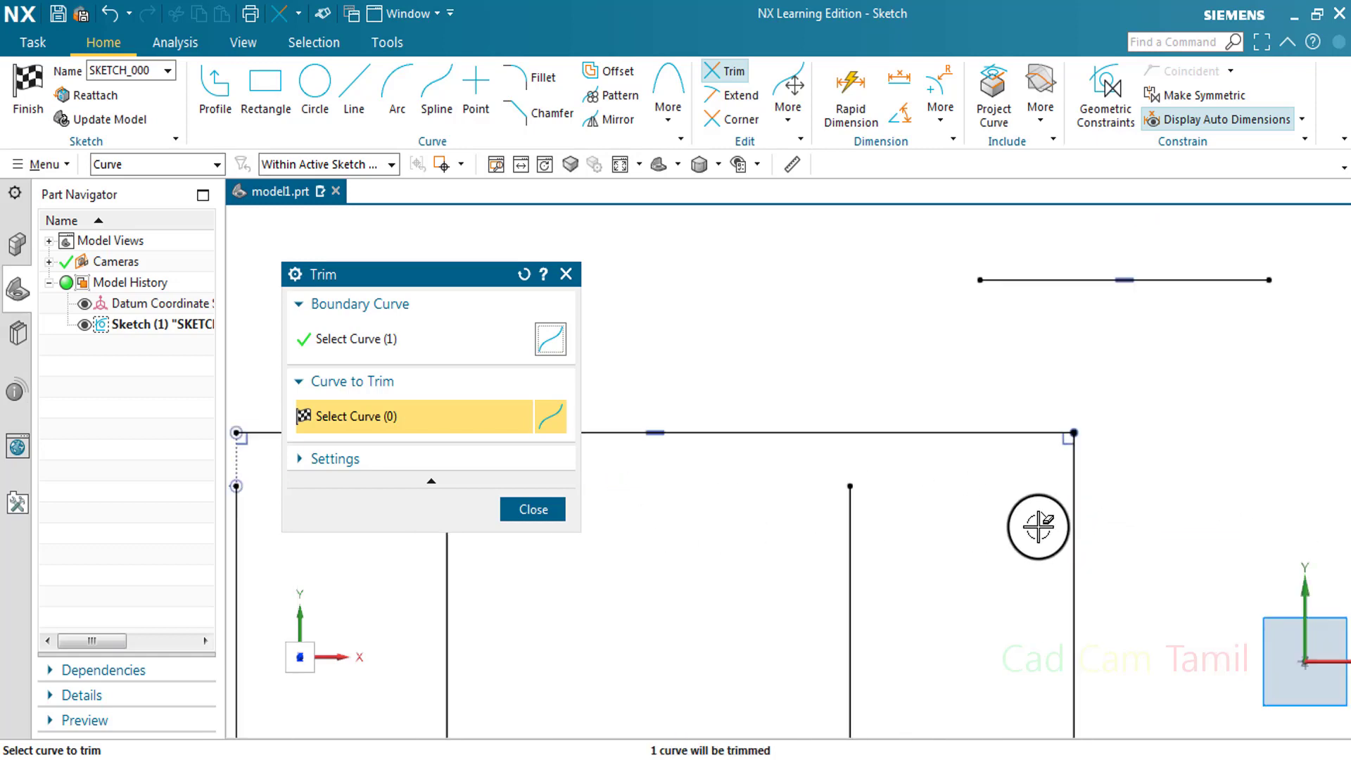
pyautogui.scroll(2, 1039, 519)
pyautogui.scroll(-2, 699, 508)
pyautogui.scroll(-2, 699, 507)
pyautogui.scroll(2, 703, 507)
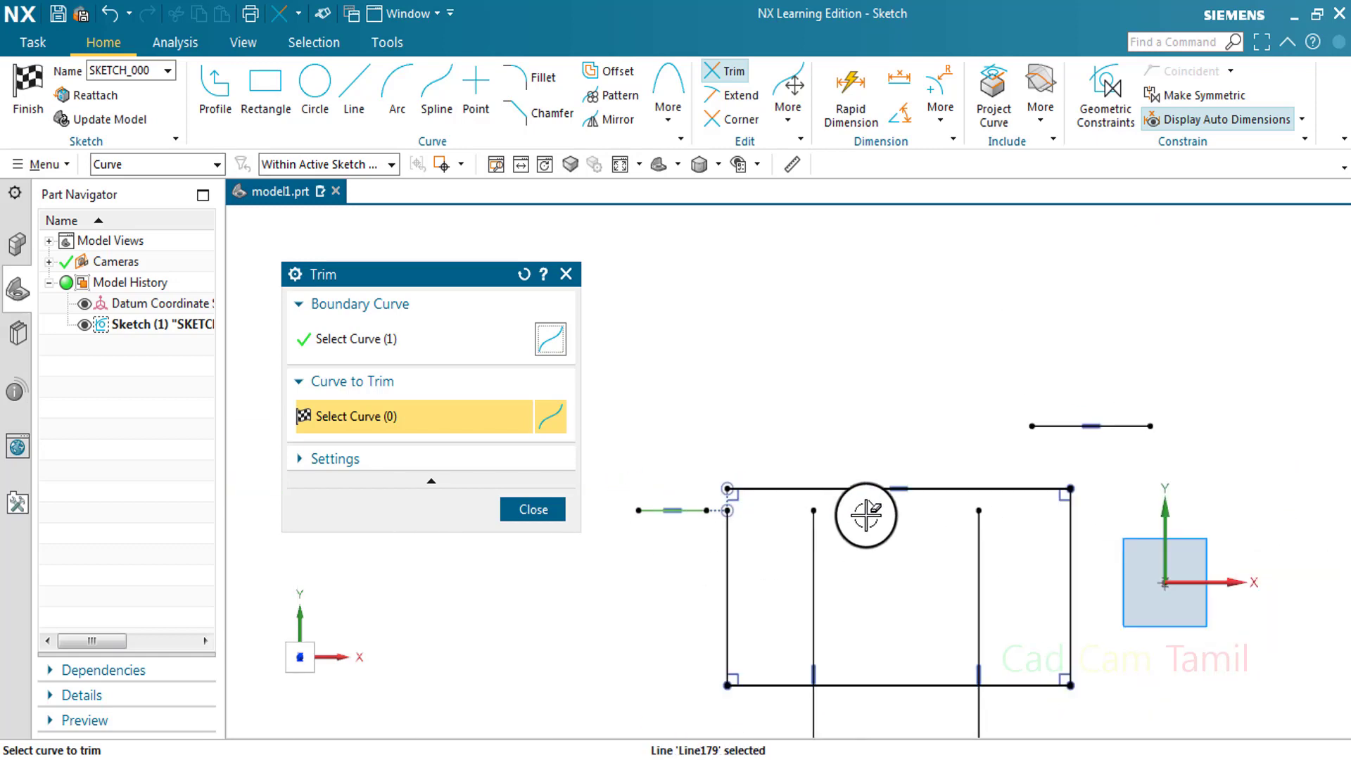
pyautogui.scroll(-2, 1094, 513)
pyautogui.scroll(-2, 1094, 510)
pyautogui.scroll(-2, 1058, 500)
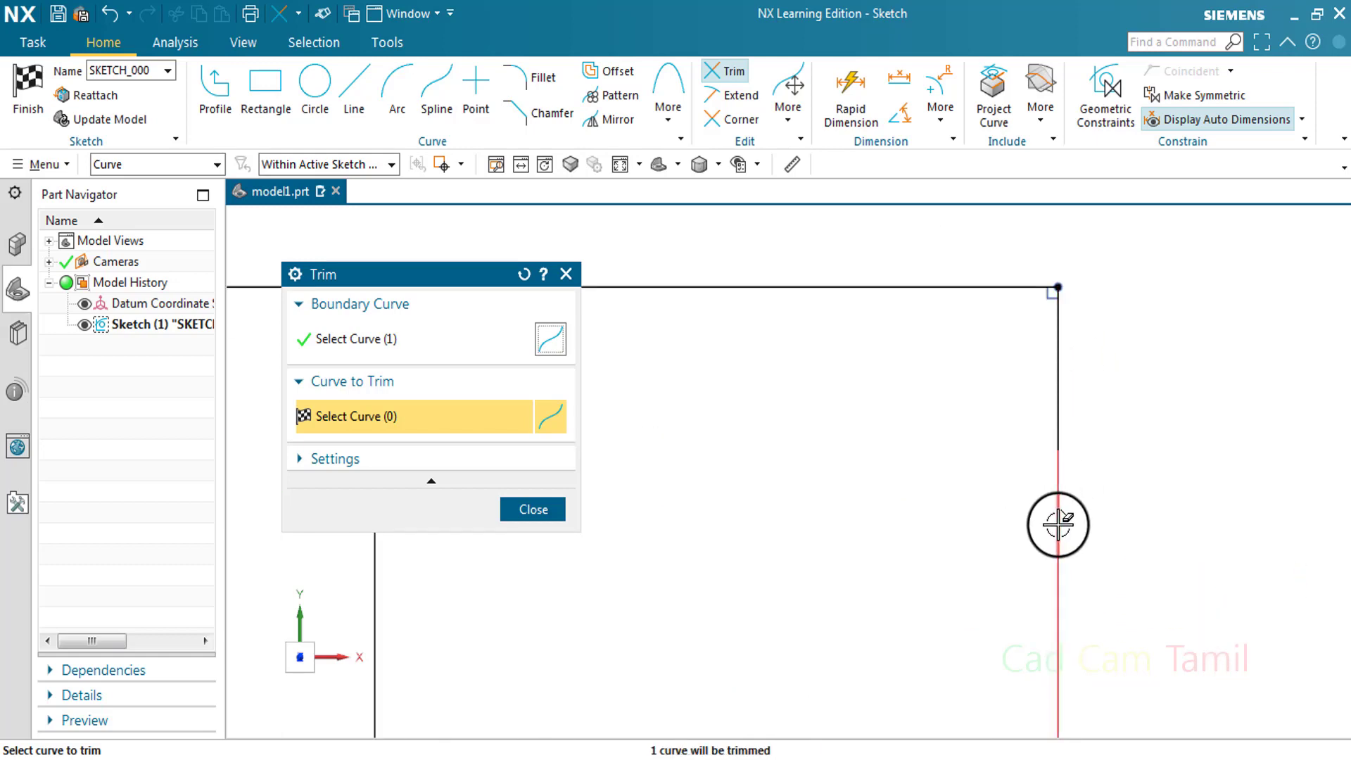
pyautogui.scroll(1, 1055, 525)
pyautogui.scroll(2, 1027, 533)
pyautogui.scroll(-1, 853, 506)
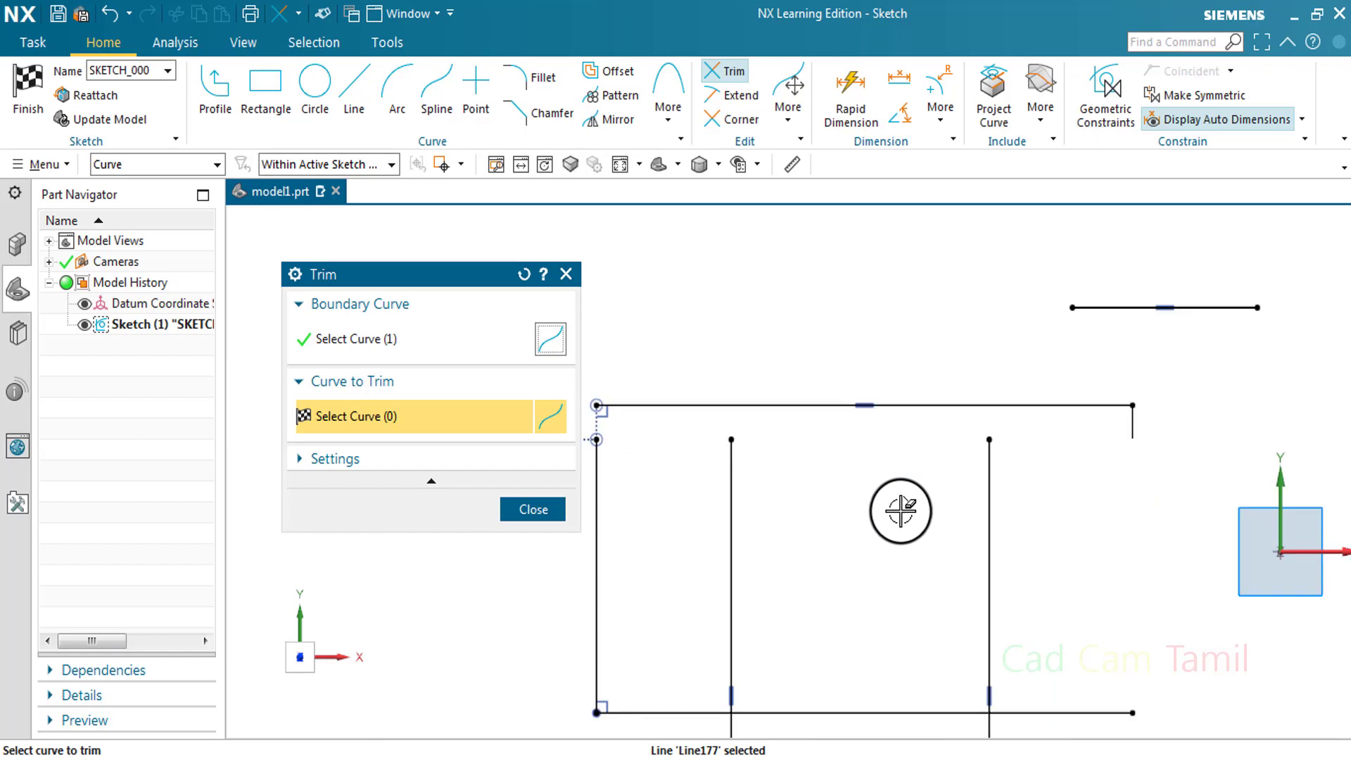
pyautogui.scroll(-1, 896, 507)
pyautogui.scroll(-1, 936, 473)
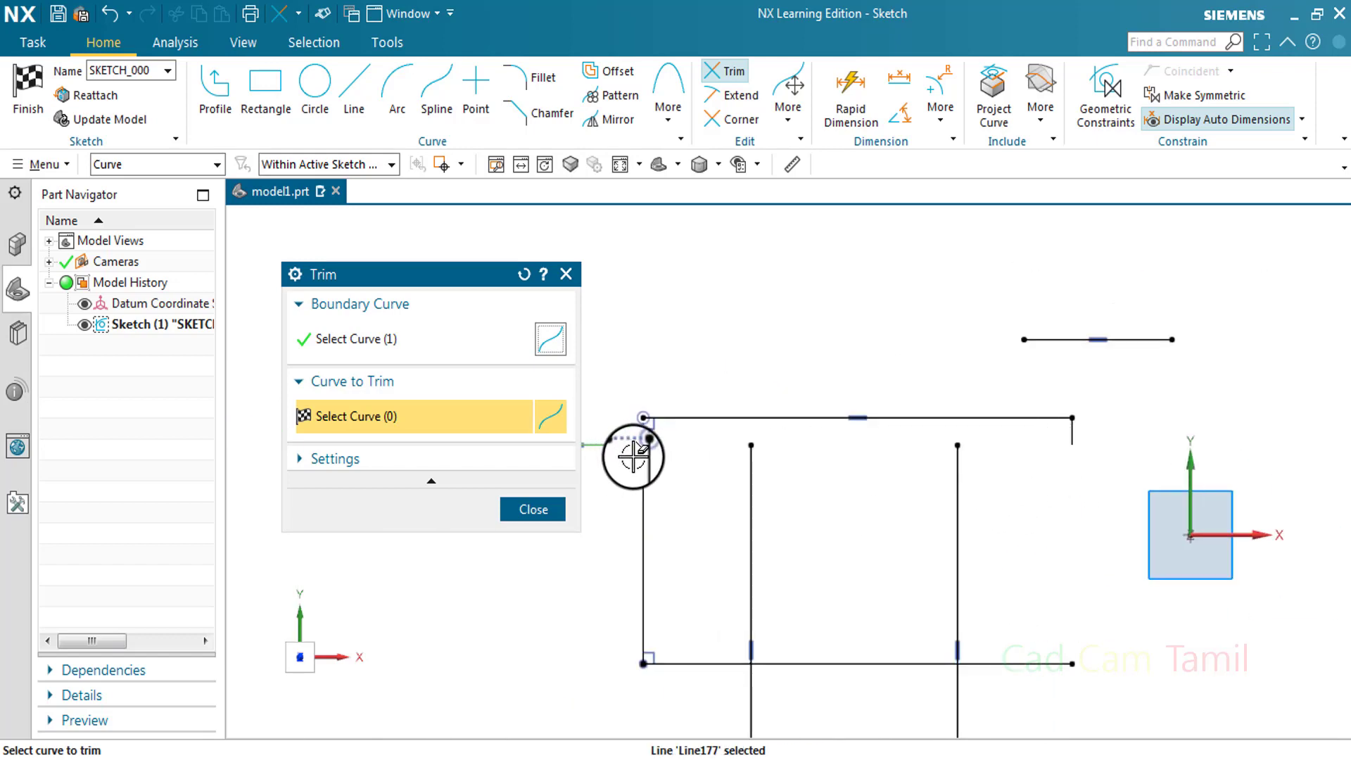
pyautogui.scroll(-2, 643, 452)
pyautogui.scroll(1, 688, 447)
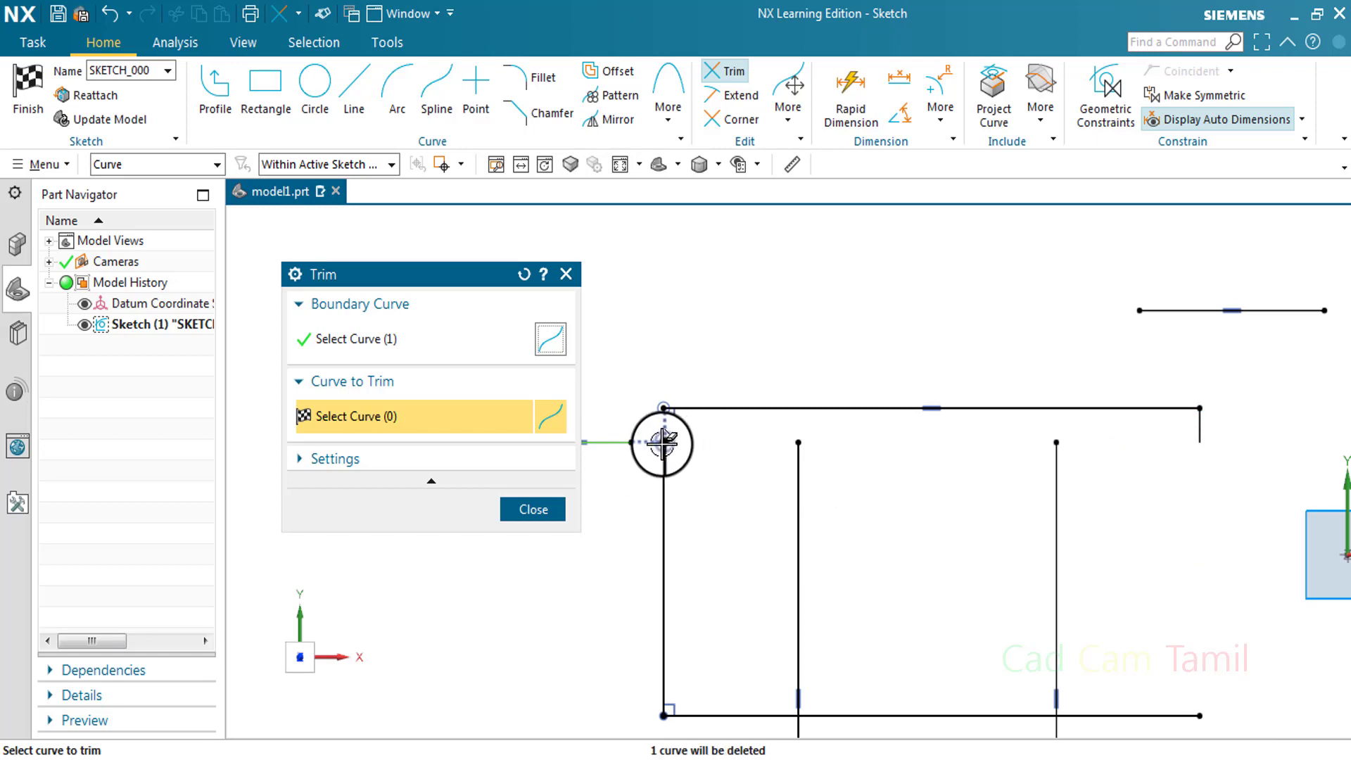
pyautogui.scroll(-3, 643, 443)
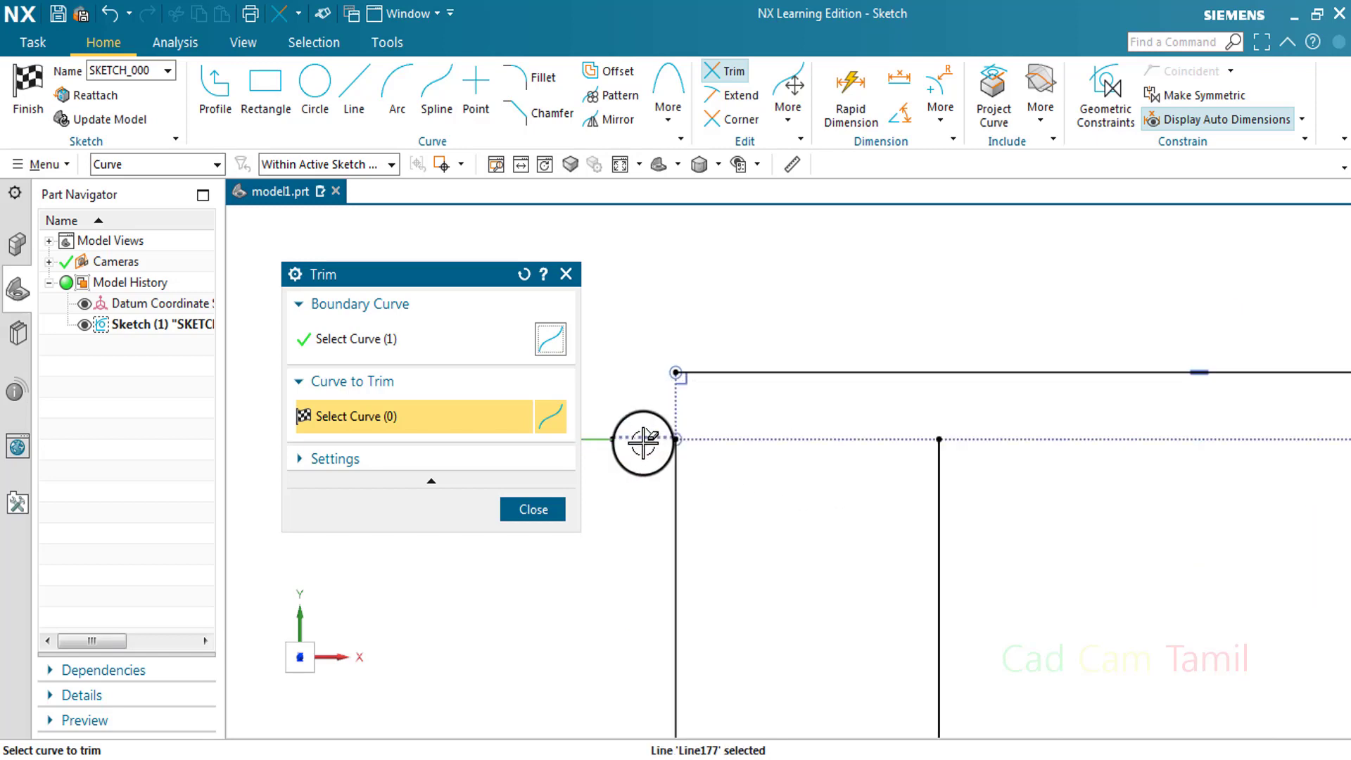
pyautogui.scroll(2, 643, 443)
pyautogui.scroll(1, 642, 443)
pyautogui.scroll(-3, 642, 443)
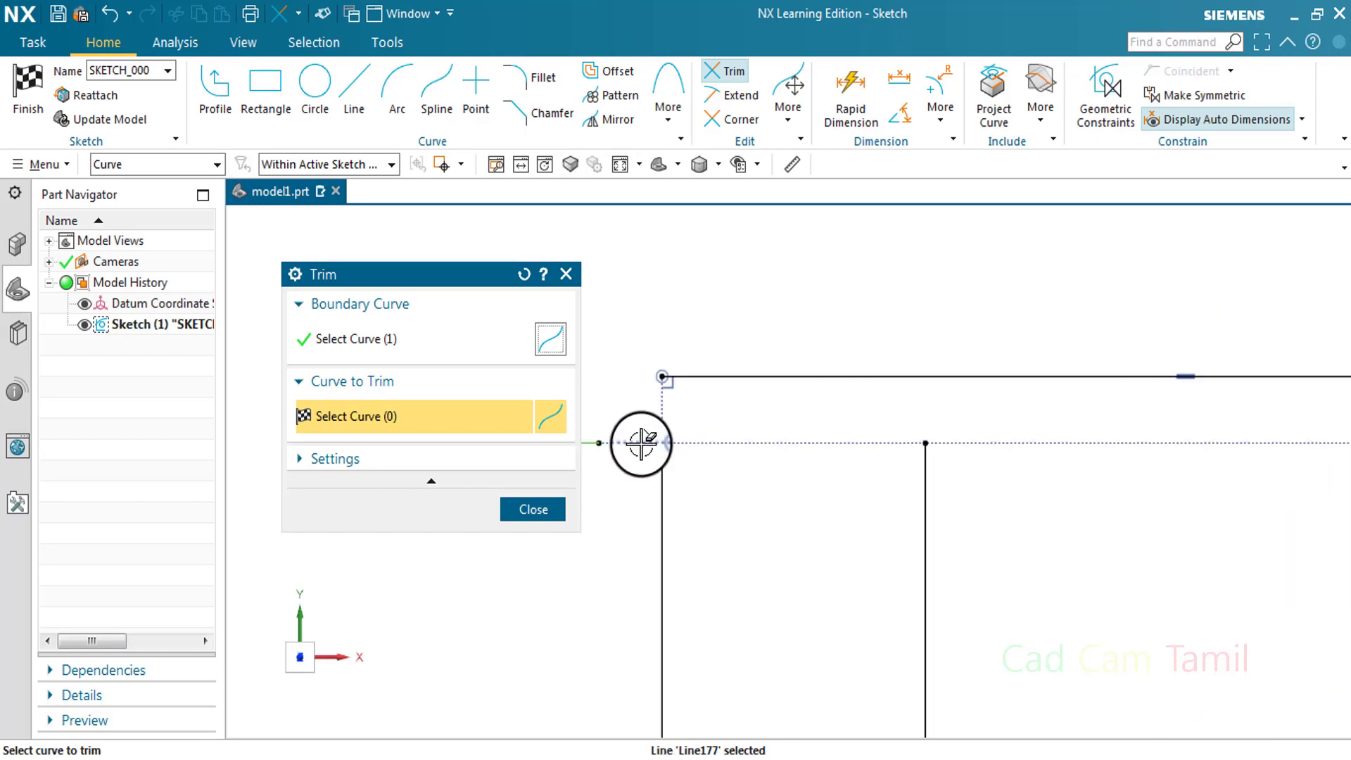
pyautogui.scroll(3, 642, 443)
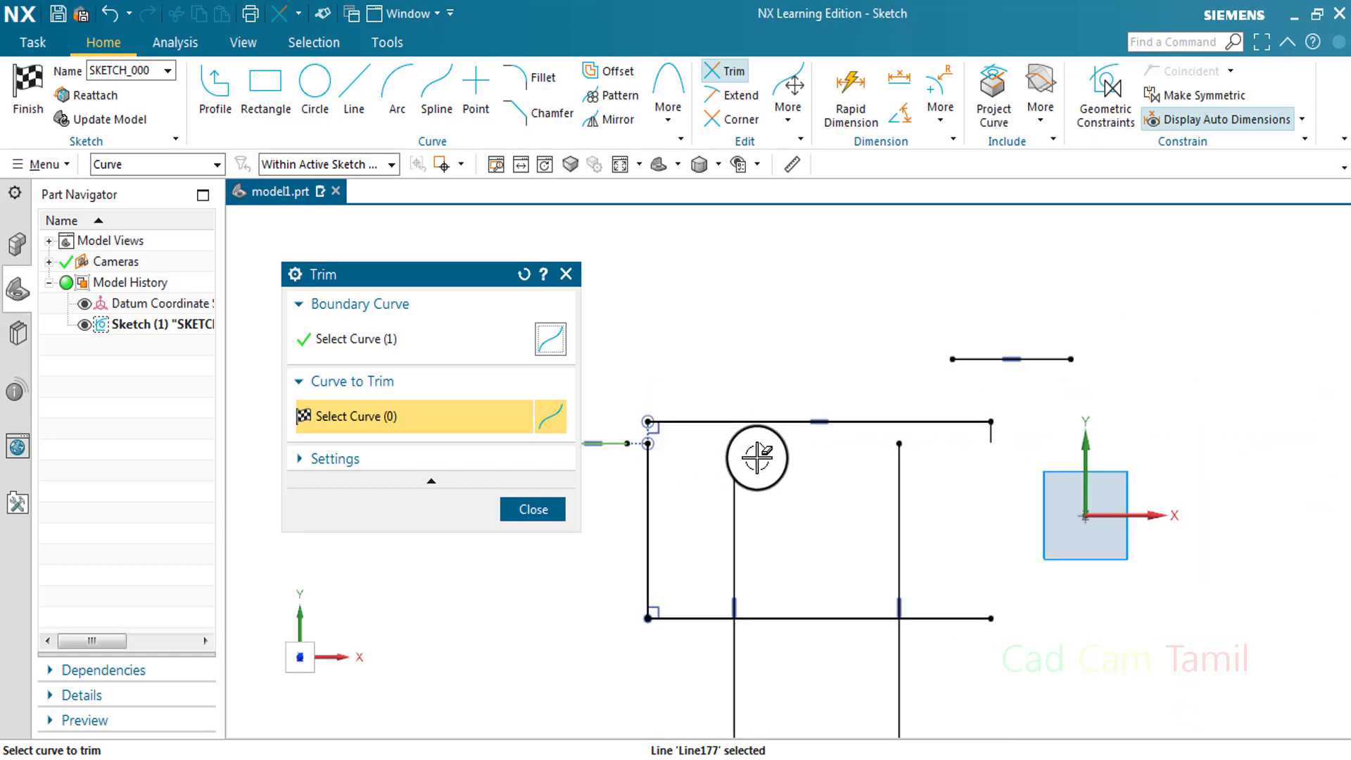
pyautogui.middleClick(757, 457)
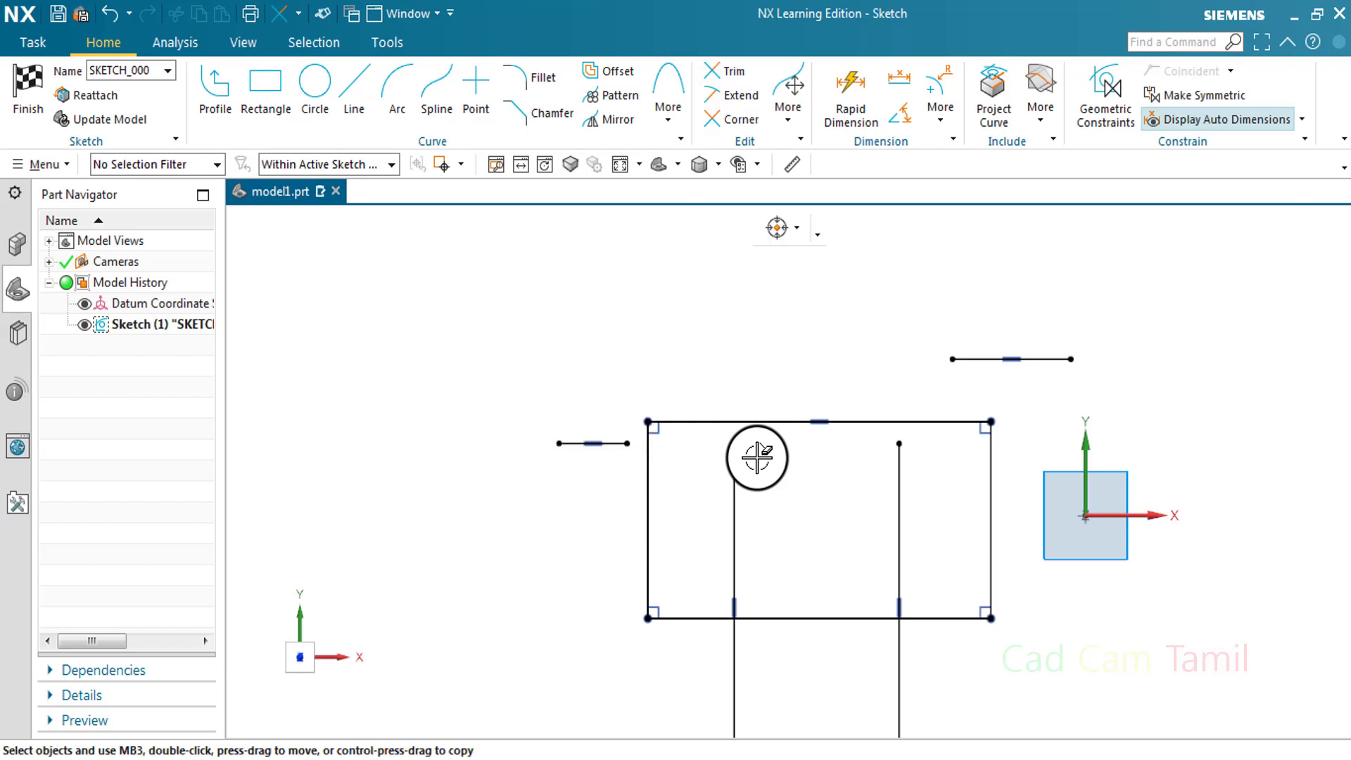
# Trim the top edge between the two inner vertical lines, using both lines as boundaries.
pyautogui.click(723, 71)
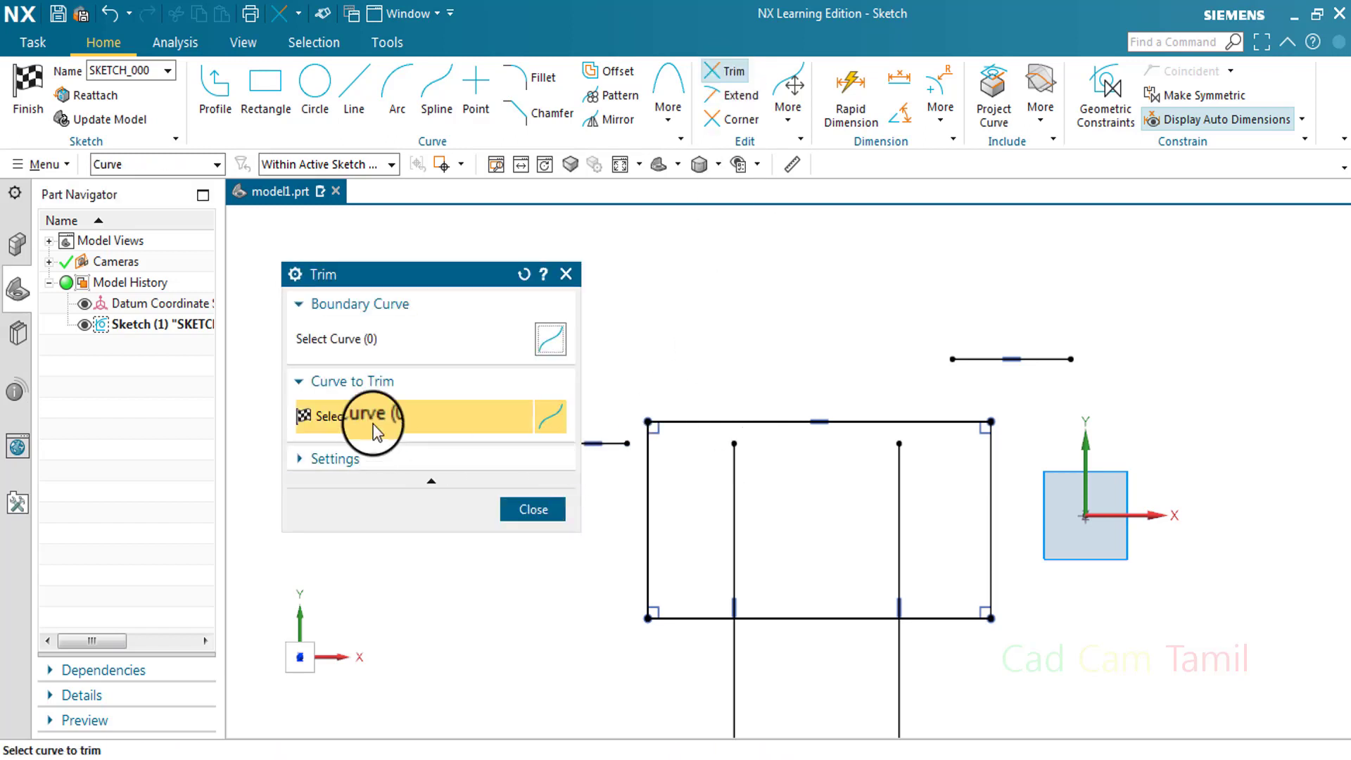
pyautogui.click(360, 345)
pyautogui.click(734, 528)
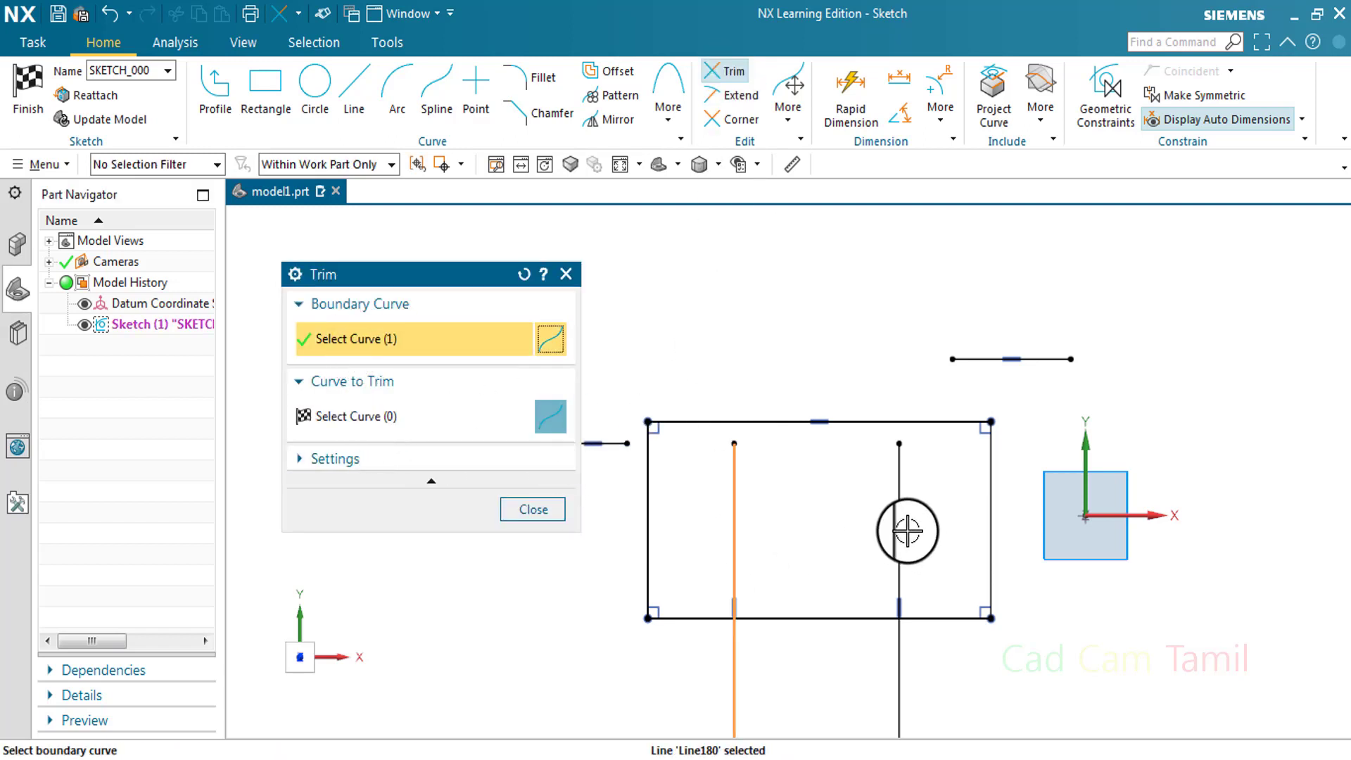
pyautogui.click(899, 520)
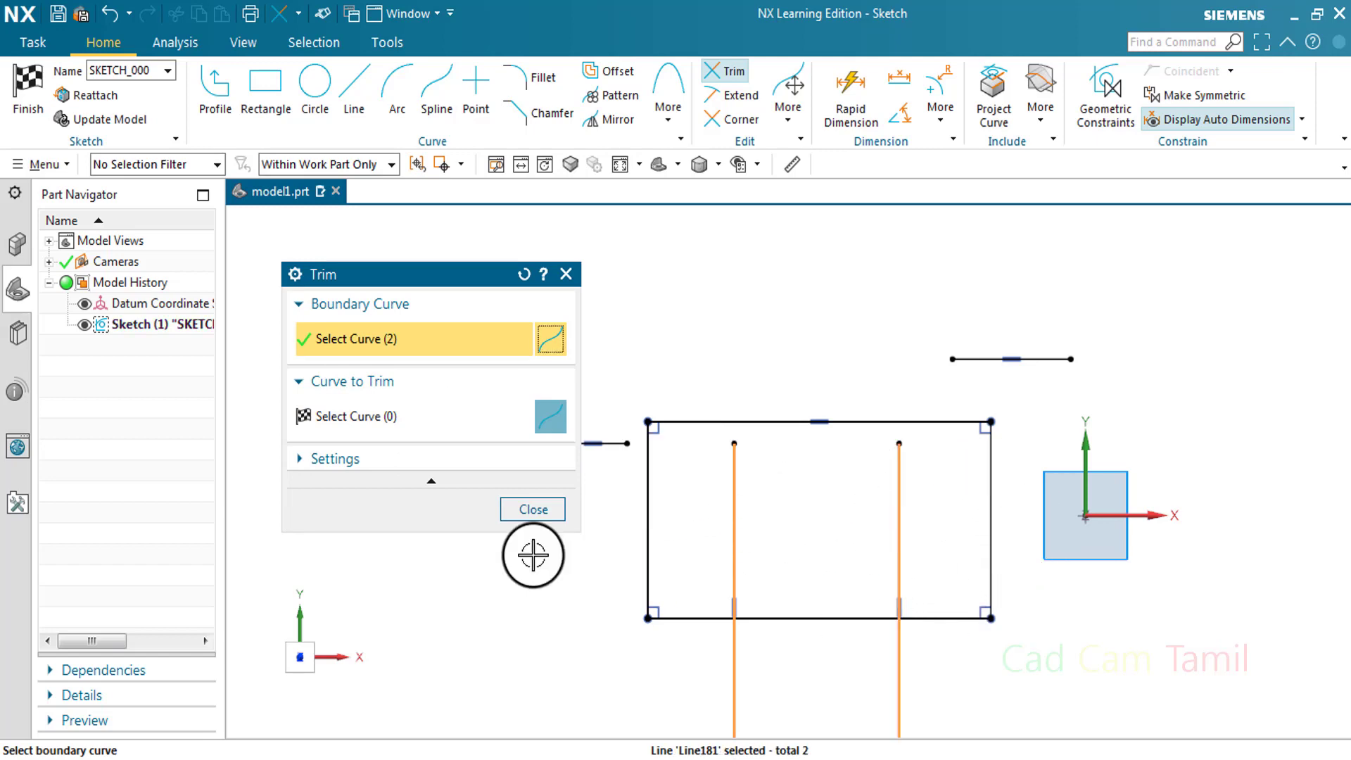
pyautogui.click(384, 420)
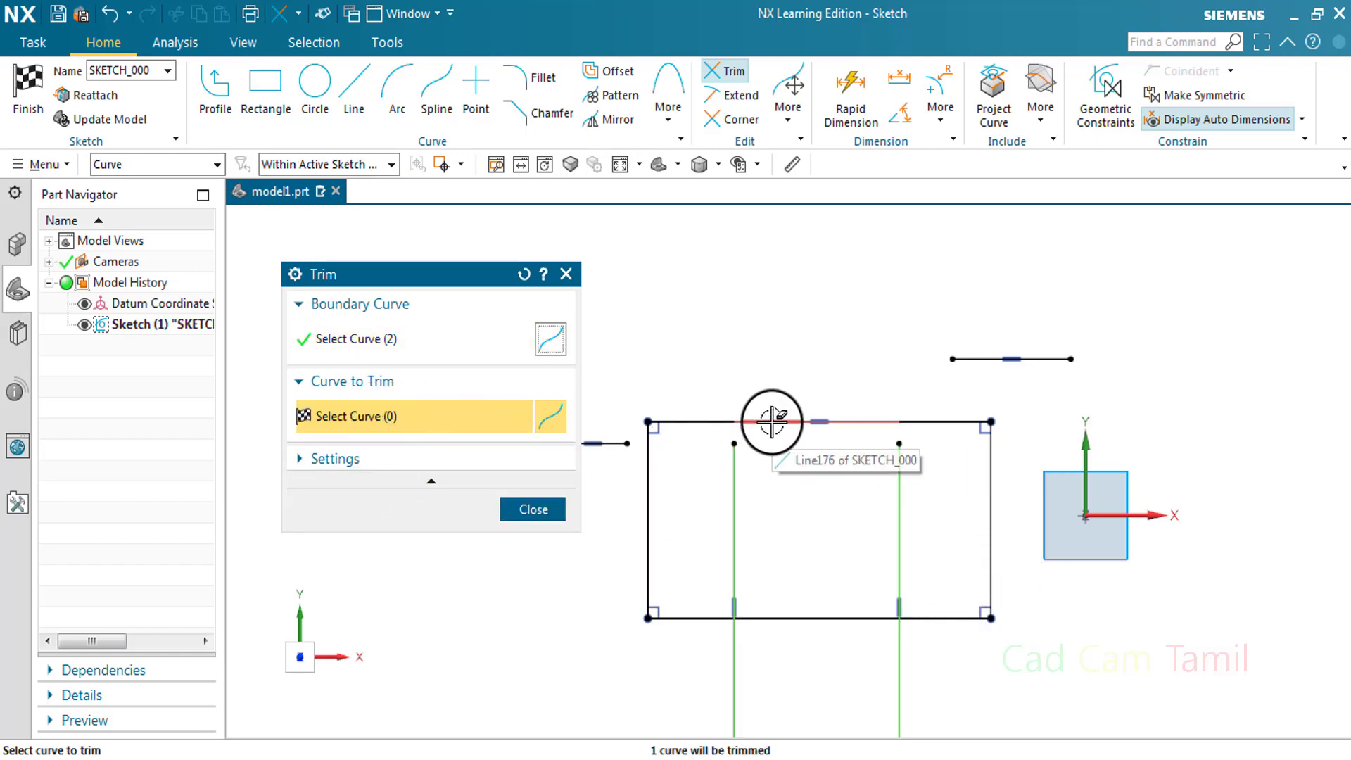
pyautogui.scroll(3, 771, 422)
pyautogui.scroll(-3, 779, 415)
pyautogui.scroll(3, 772, 422)
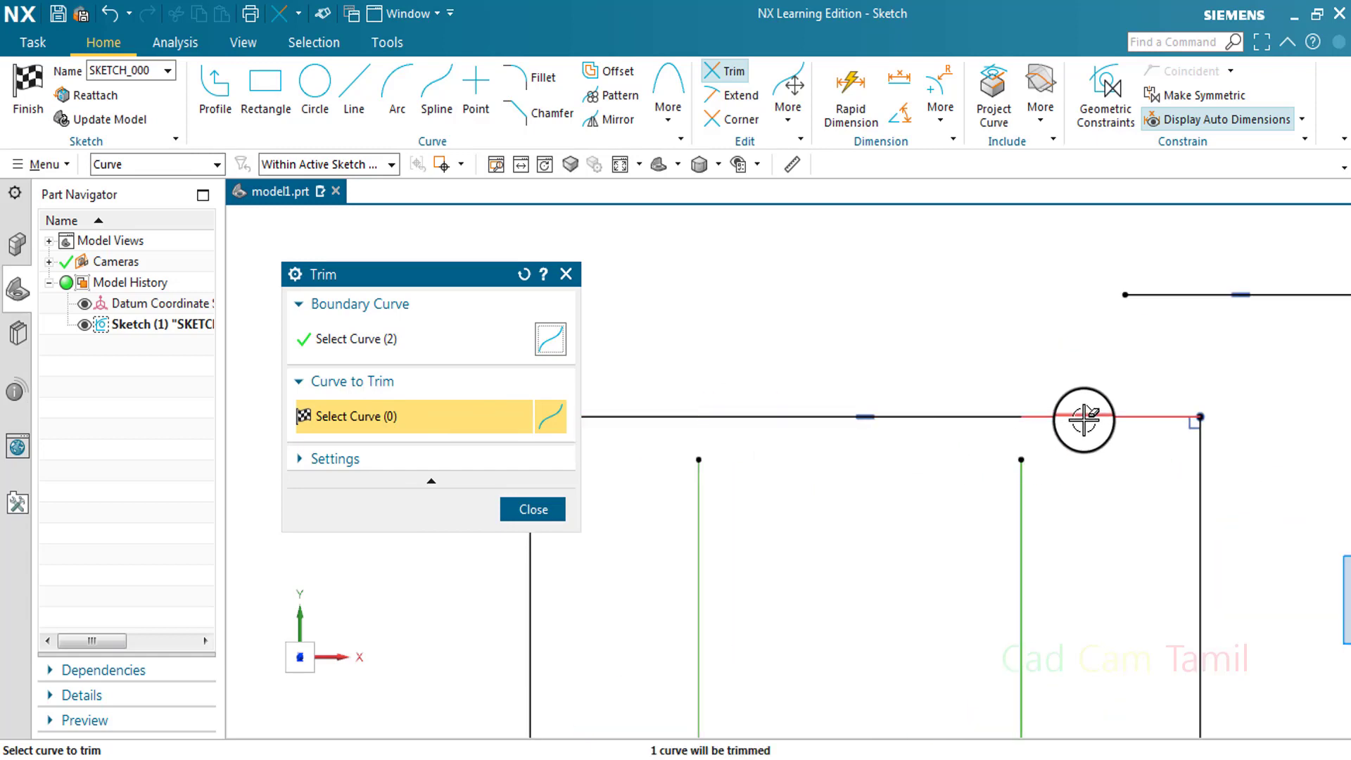
pyautogui.click(956, 418)
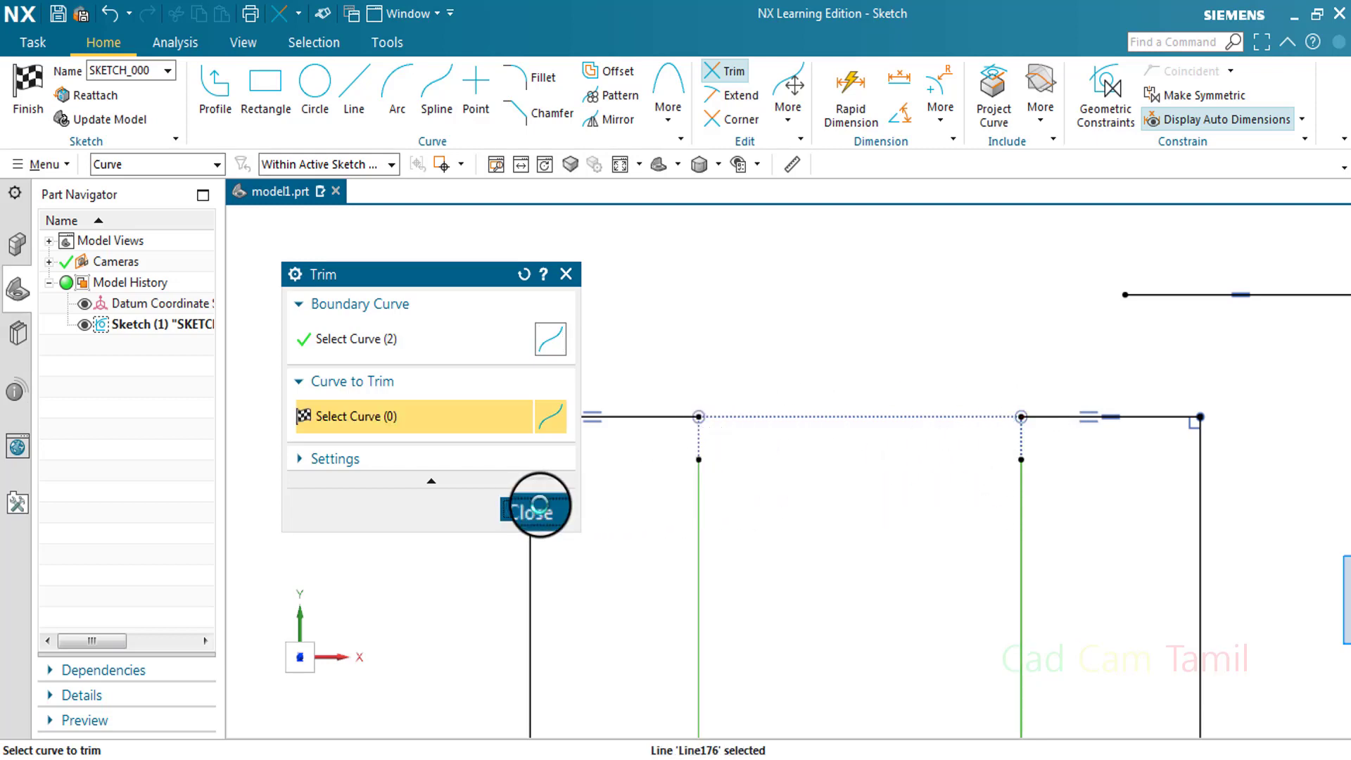
pyautogui.click(534, 510)
# Undo the top-edge trim and reopen Trim with both inner vertical lines as boundaries.
pyautogui.hotkey('ctrl', 'z')
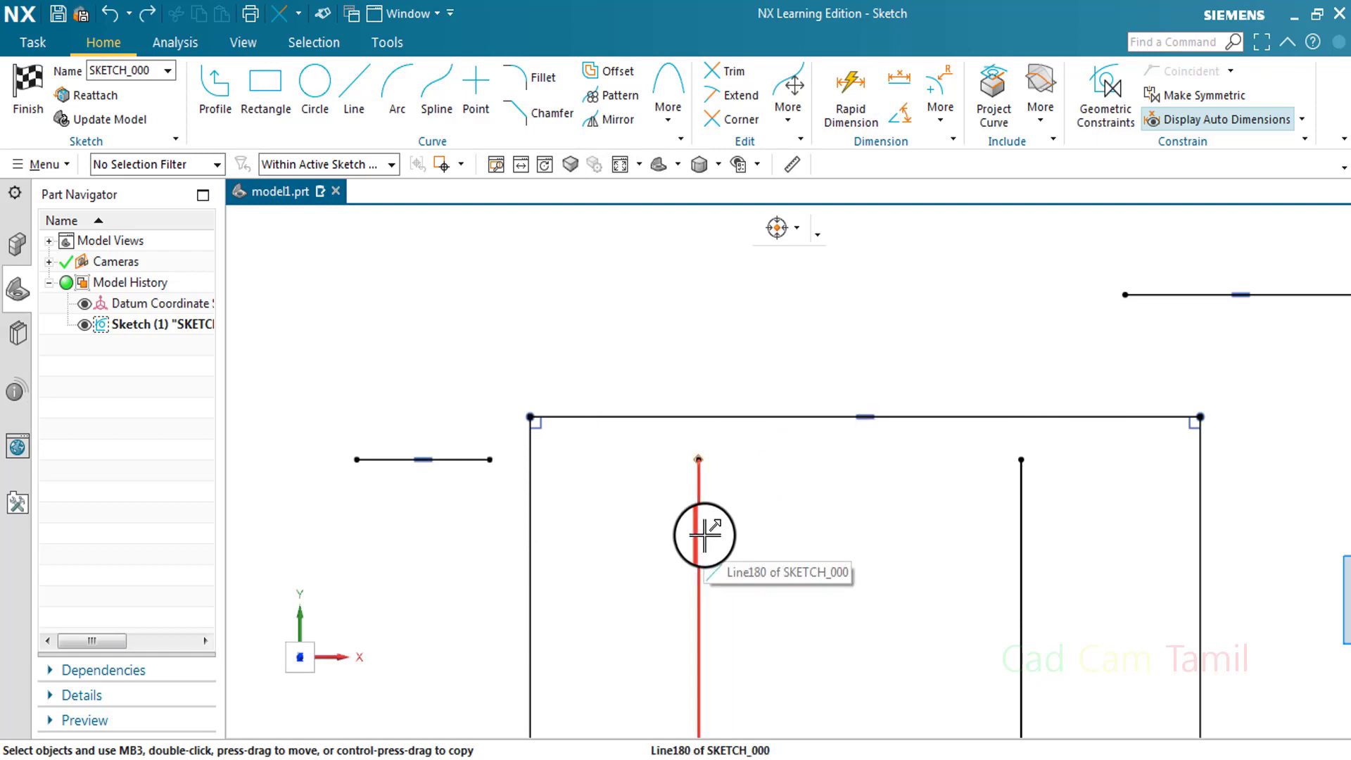
pyautogui.click(733, 73)
pyautogui.click(392, 338)
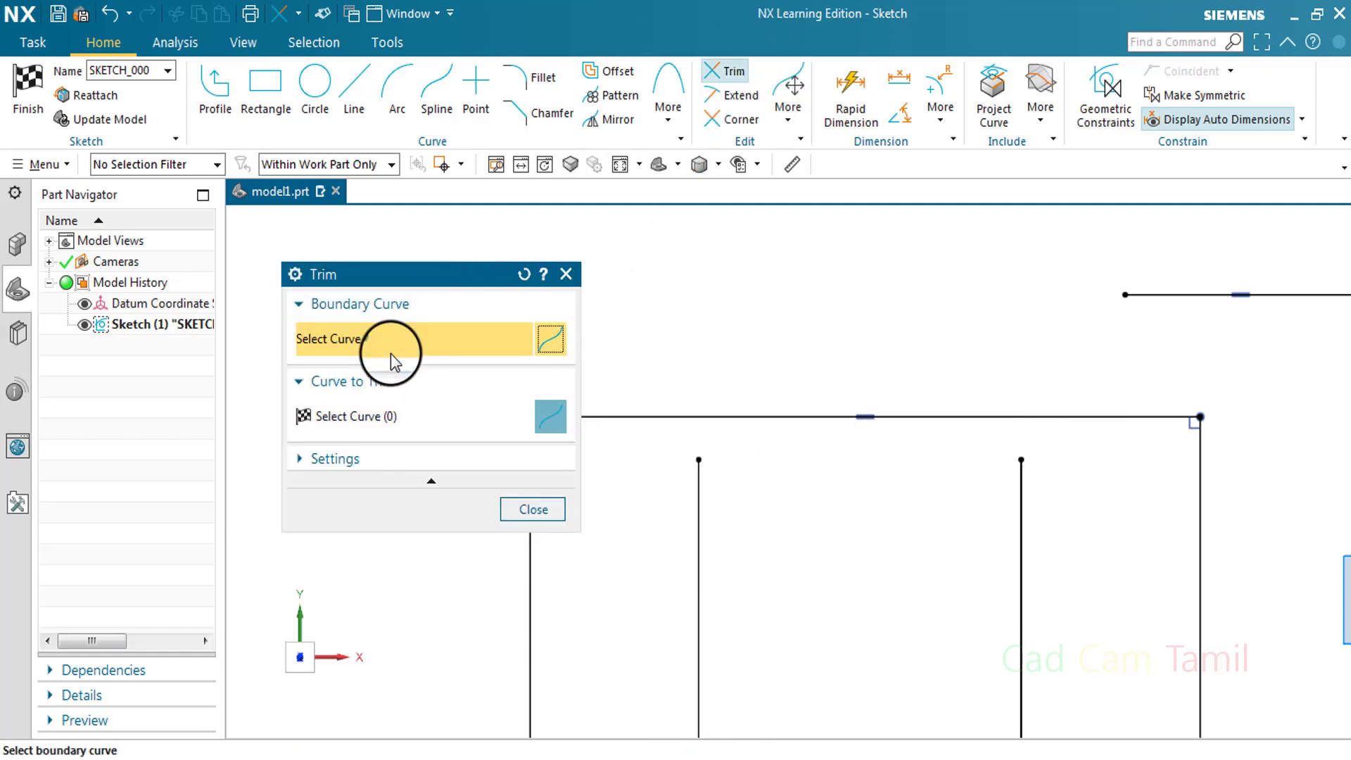
pyautogui.click(699, 493)
pyautogui.click(1035, 512)
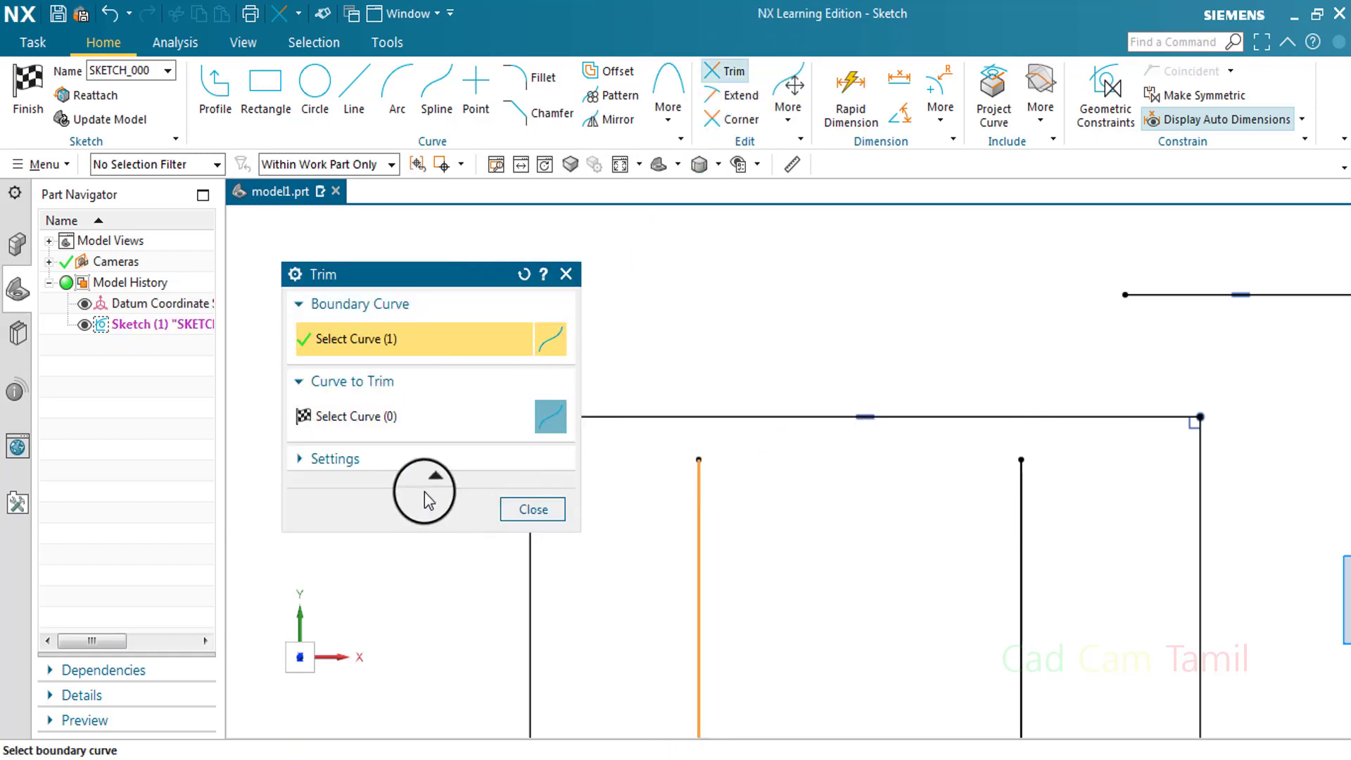
# Toggle the Trim to Extension setting off and back on.
pyautogui.click(365, 458)
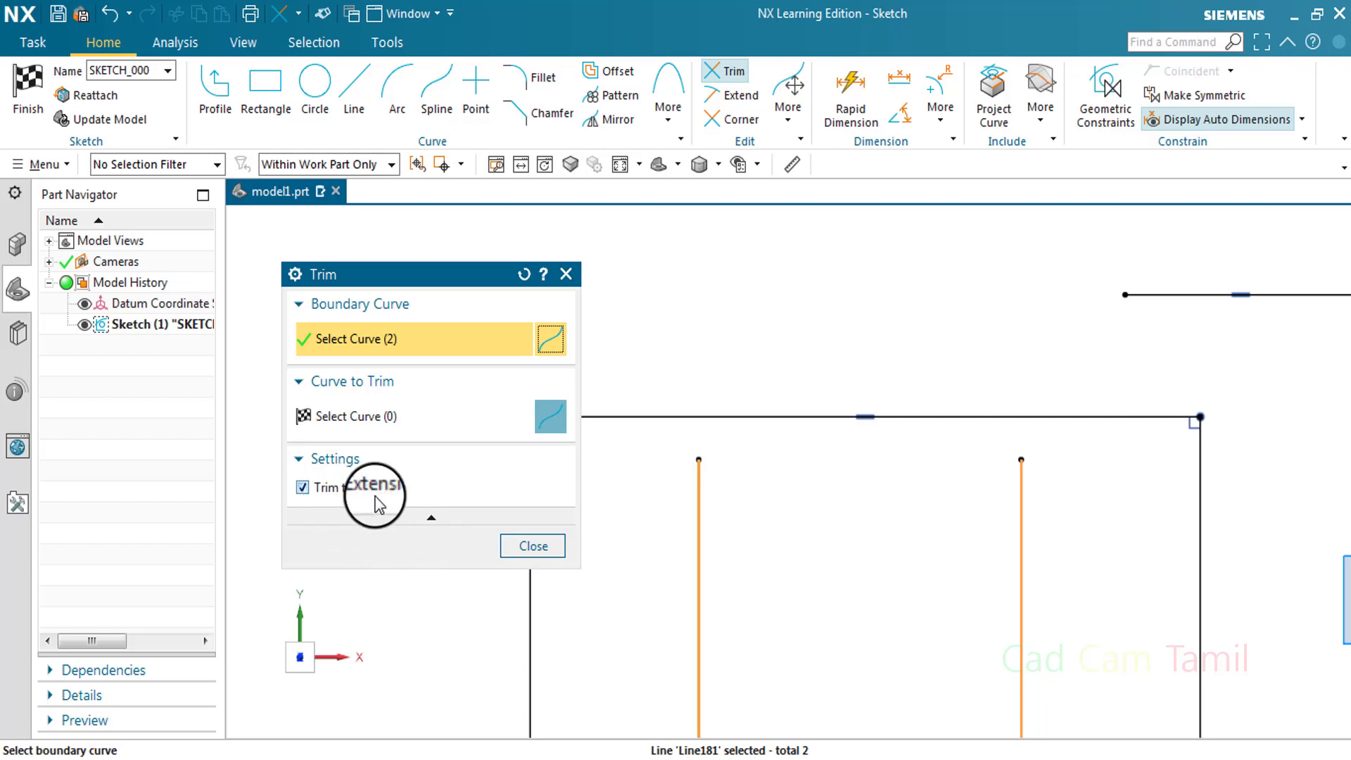
pyautogui.click(303, 493)
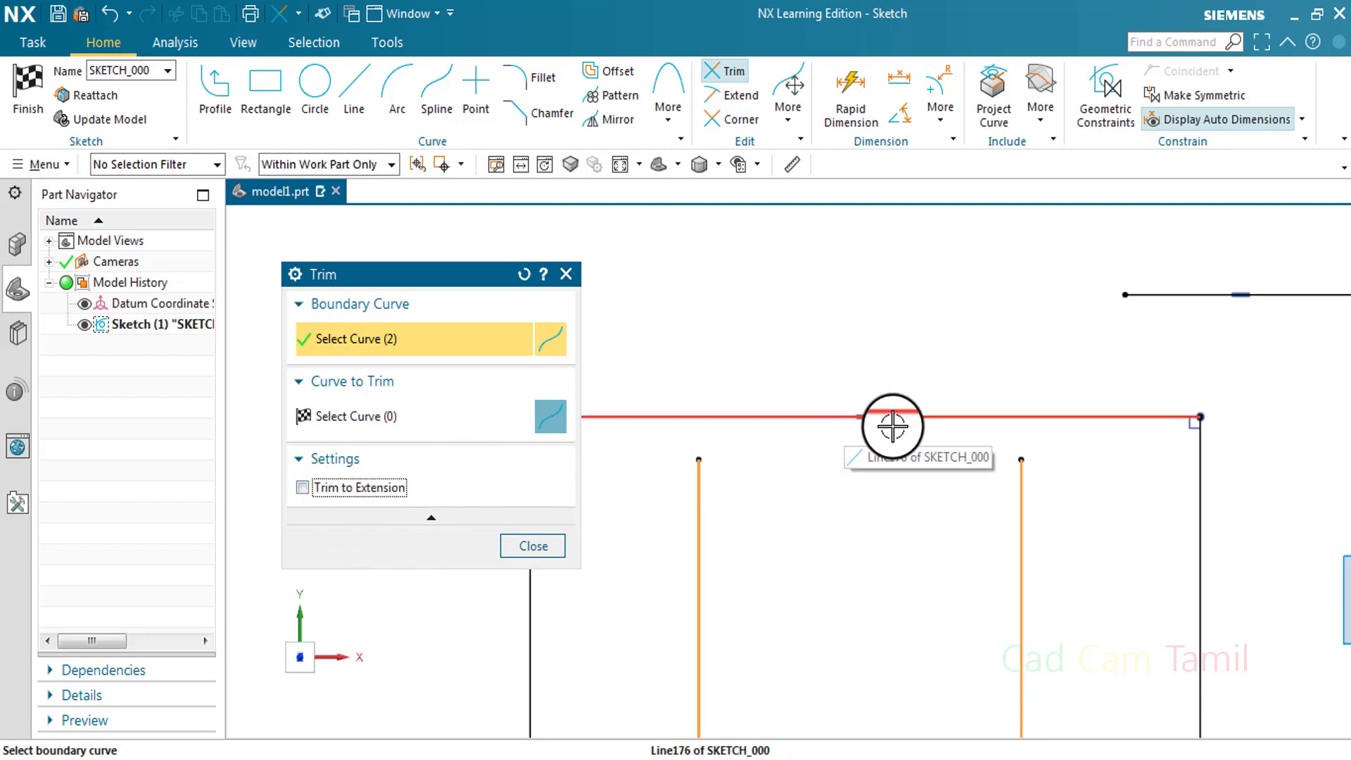
pyautogui.scroll(-1, 844, 422)
pyautogui.scroll(1, 829, 422)
pyautogui.scroll(-1, 845, 422)
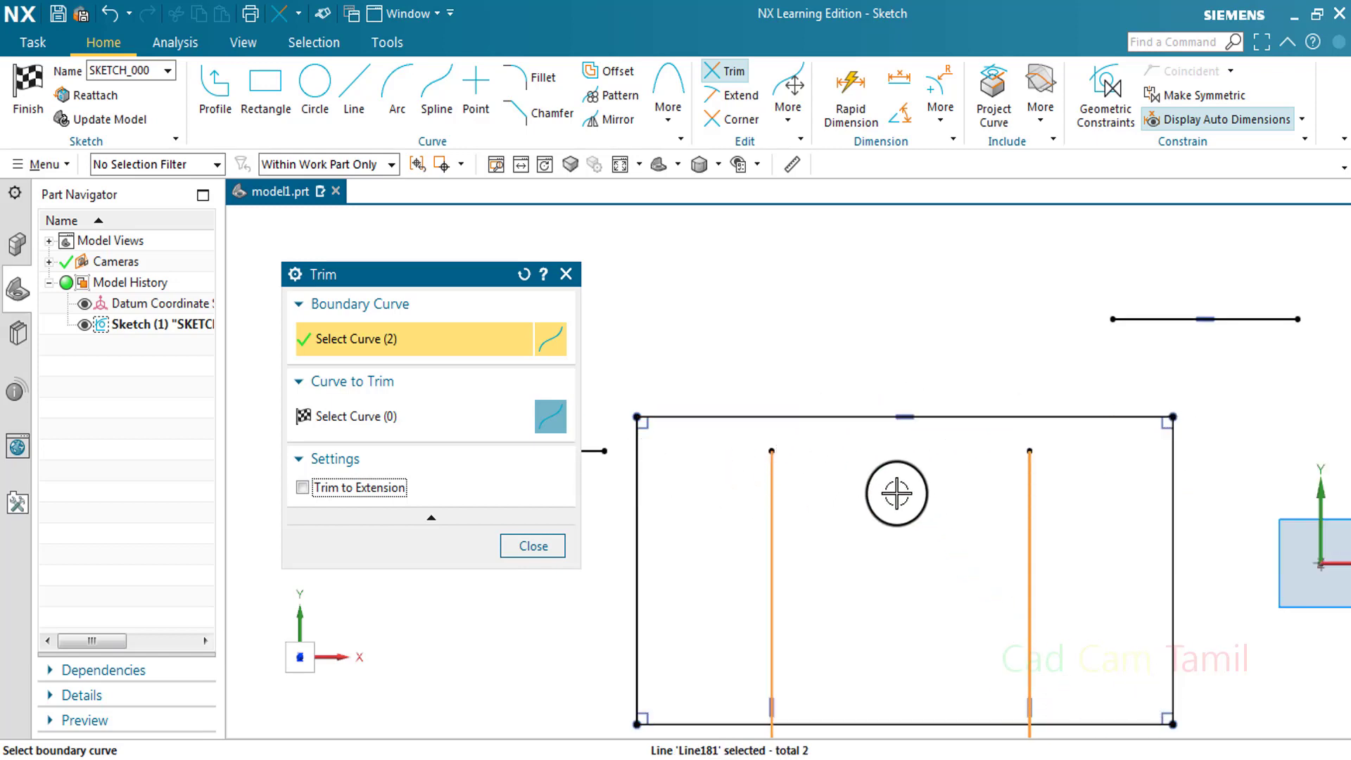
pyautogui.scroll(-2, 894, 489)
pyautogui.scroll(1, 853, 641)
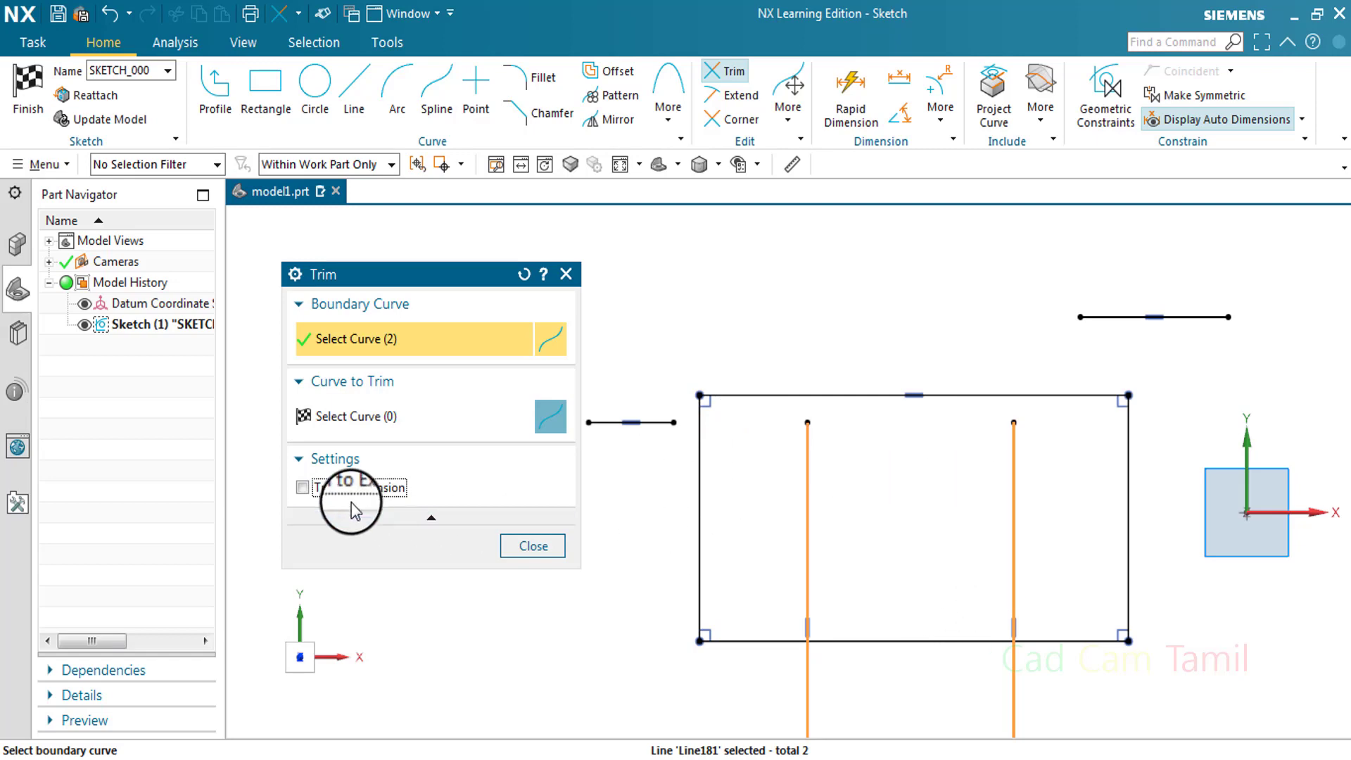
pyautogui.click(303, 488)
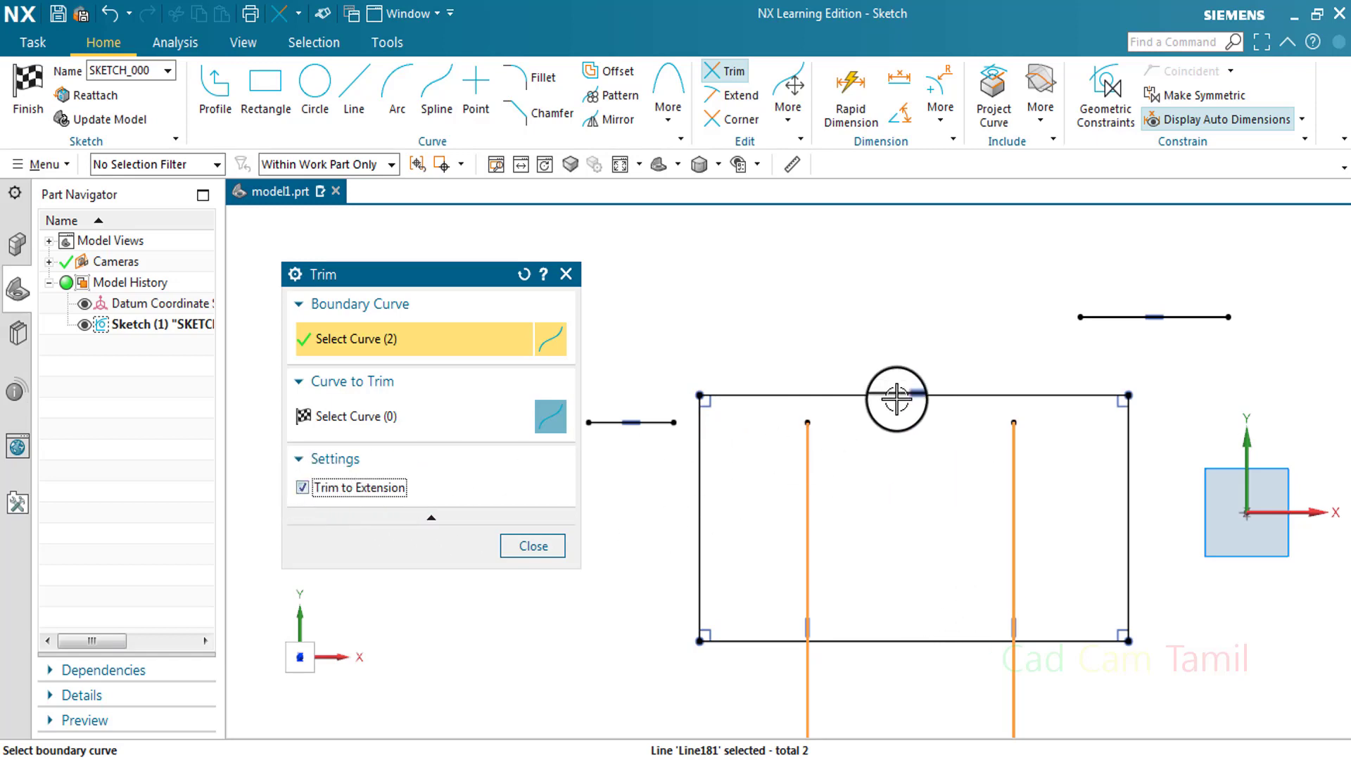
# Reset Trim, reselect both inner lines as boundaries with Trim to Extension on, and close without trimming.
pyautogui.click(524, 274)
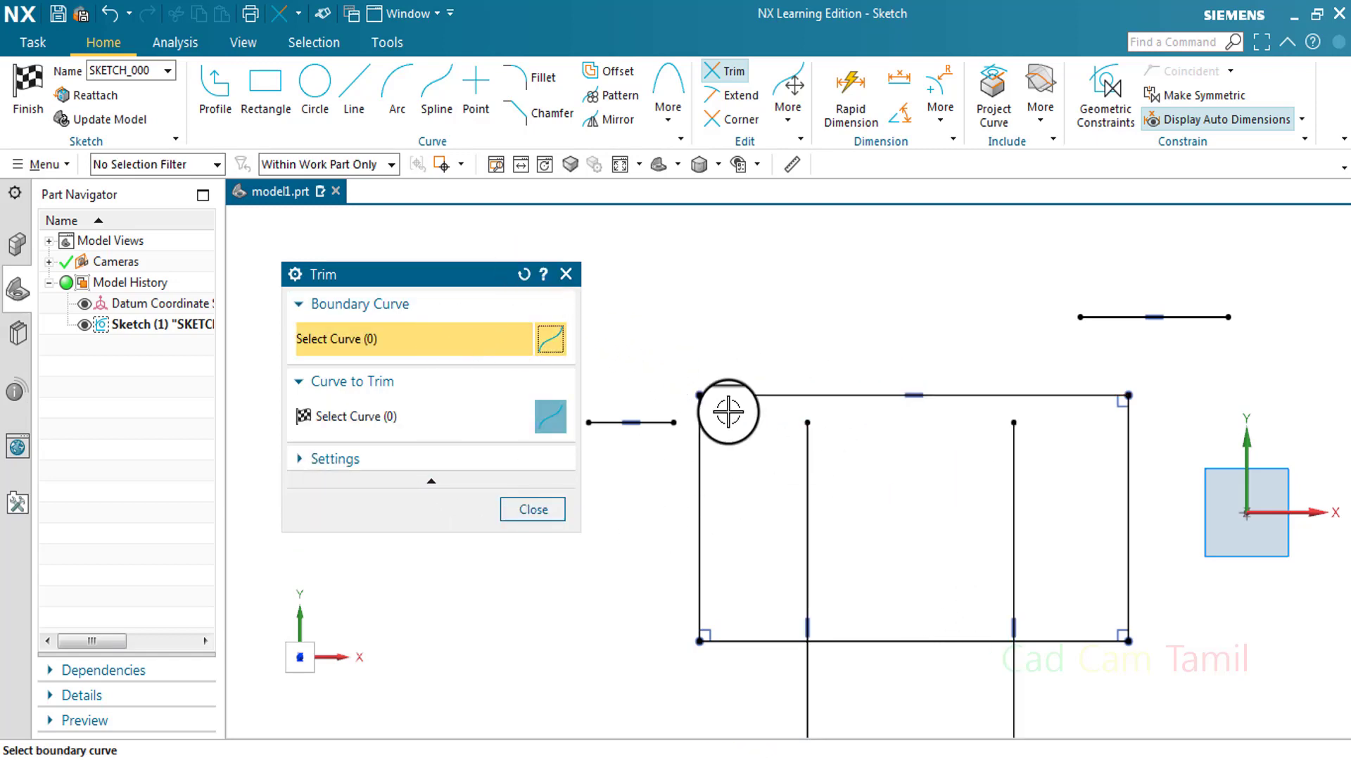
pyautogui.click(807, 476)
pyautogui.click(1014, 491)
pyautogui.click(323, 459)
pyautogui.click(303, 487)
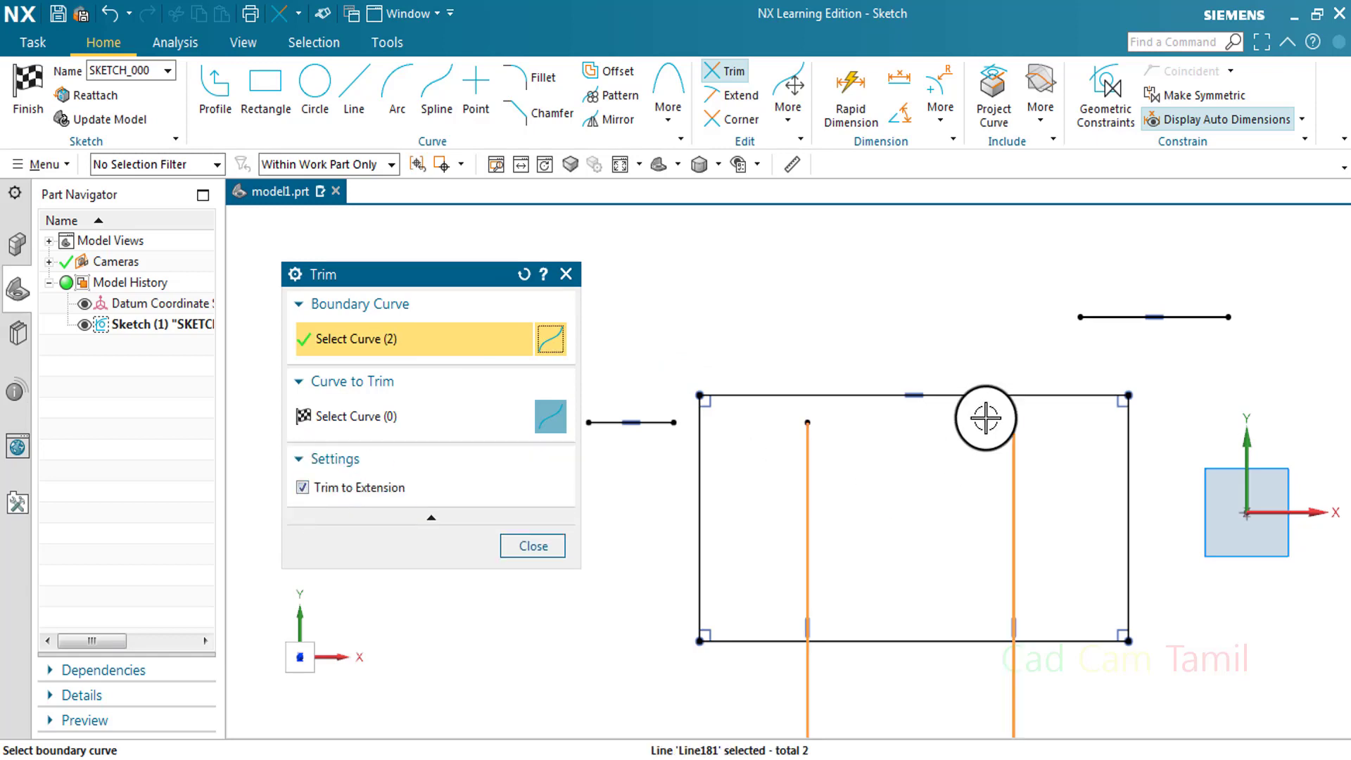
pyautogui.click(344, 422)
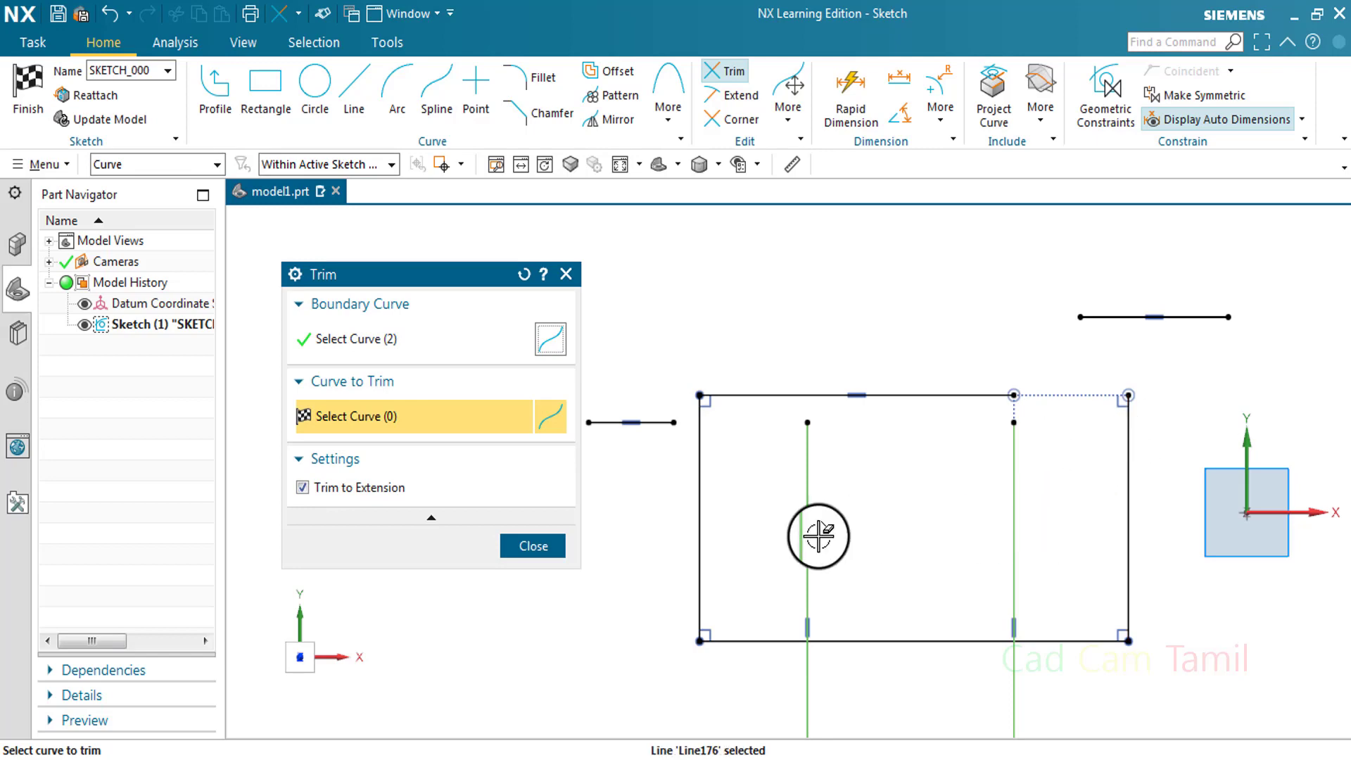
pyautogui.click(532, 546)
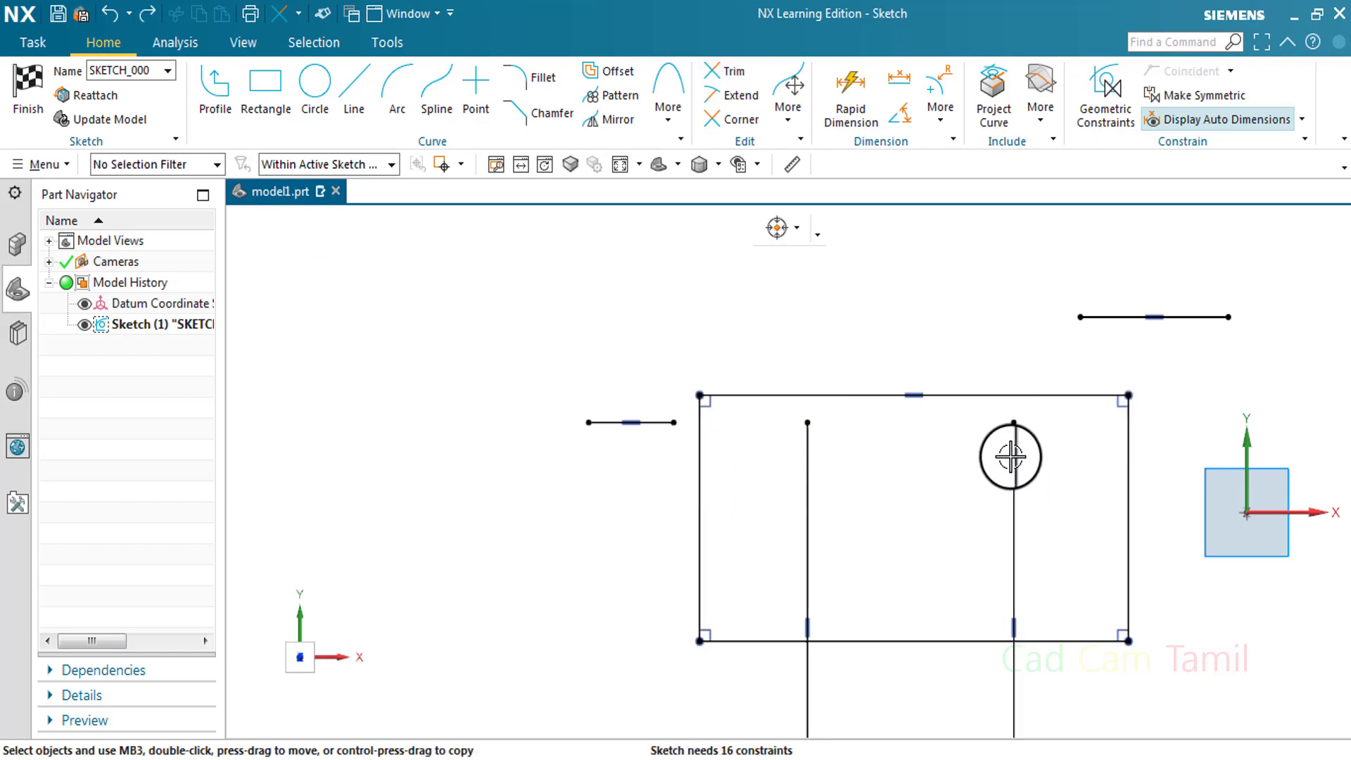
# Try extending the short upper line, then extend the right inner vertical line to the top edge and undo it.
pyautogui.click(753, 107)
pyautogui.scroll(1, 814, 340)
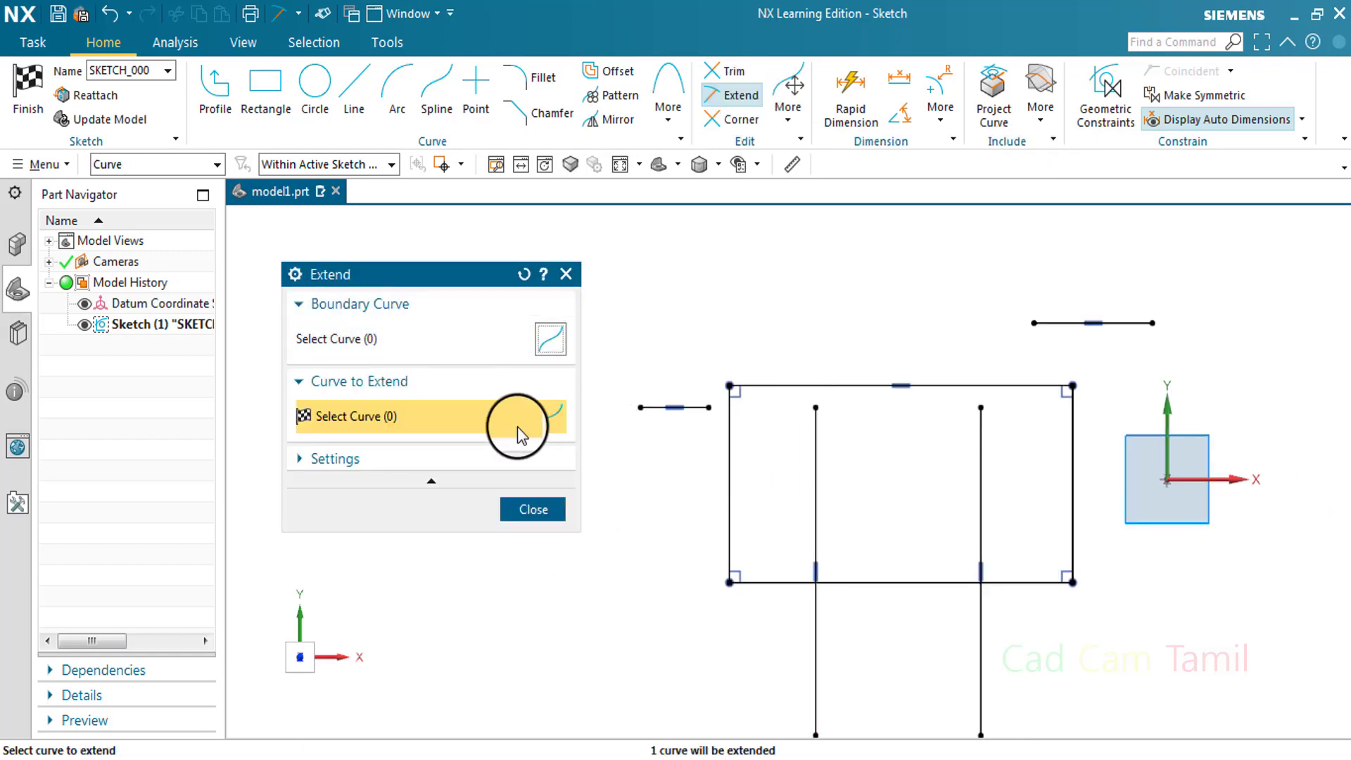
pyautogui.click(1081, 325)
pyautogui.scroll(-3, 1064, 330)
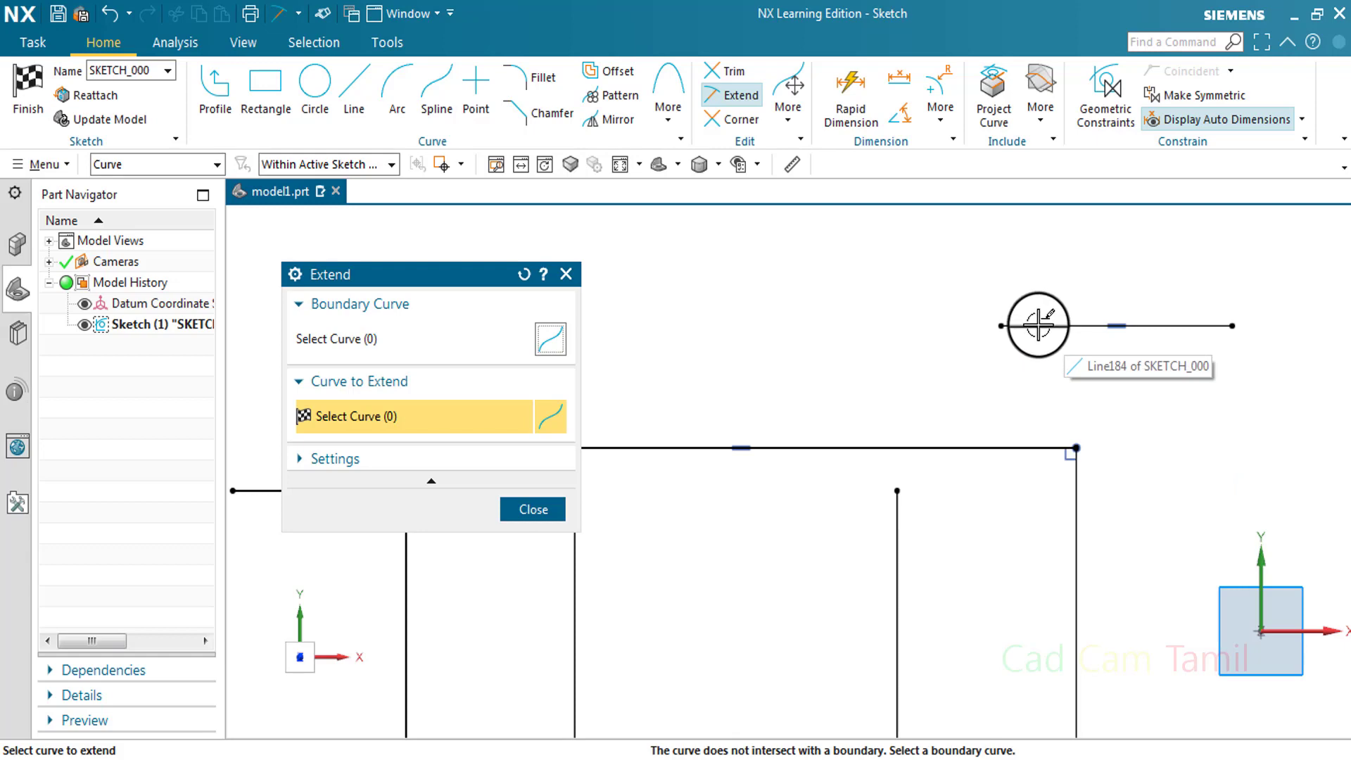
pyautogui.click(1032, 328)
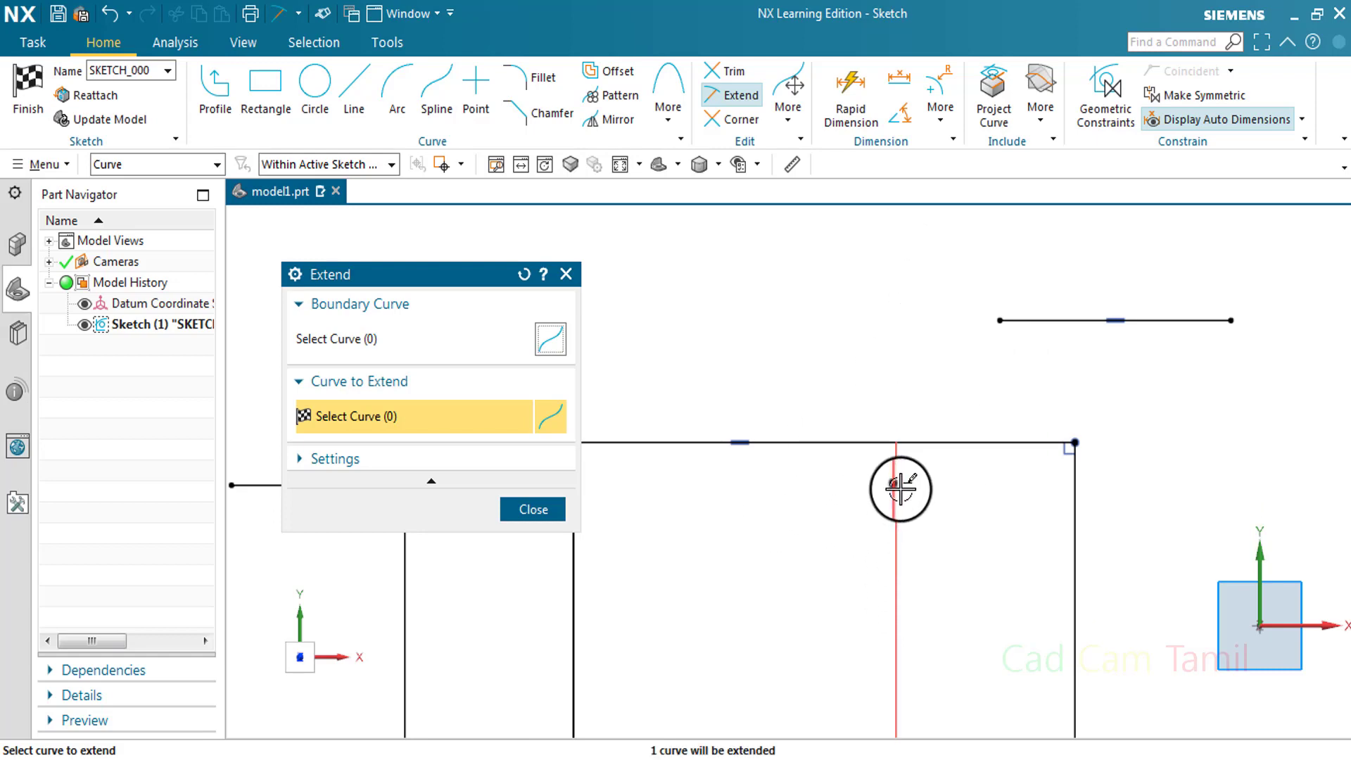
pyautogui.click(729, 441)
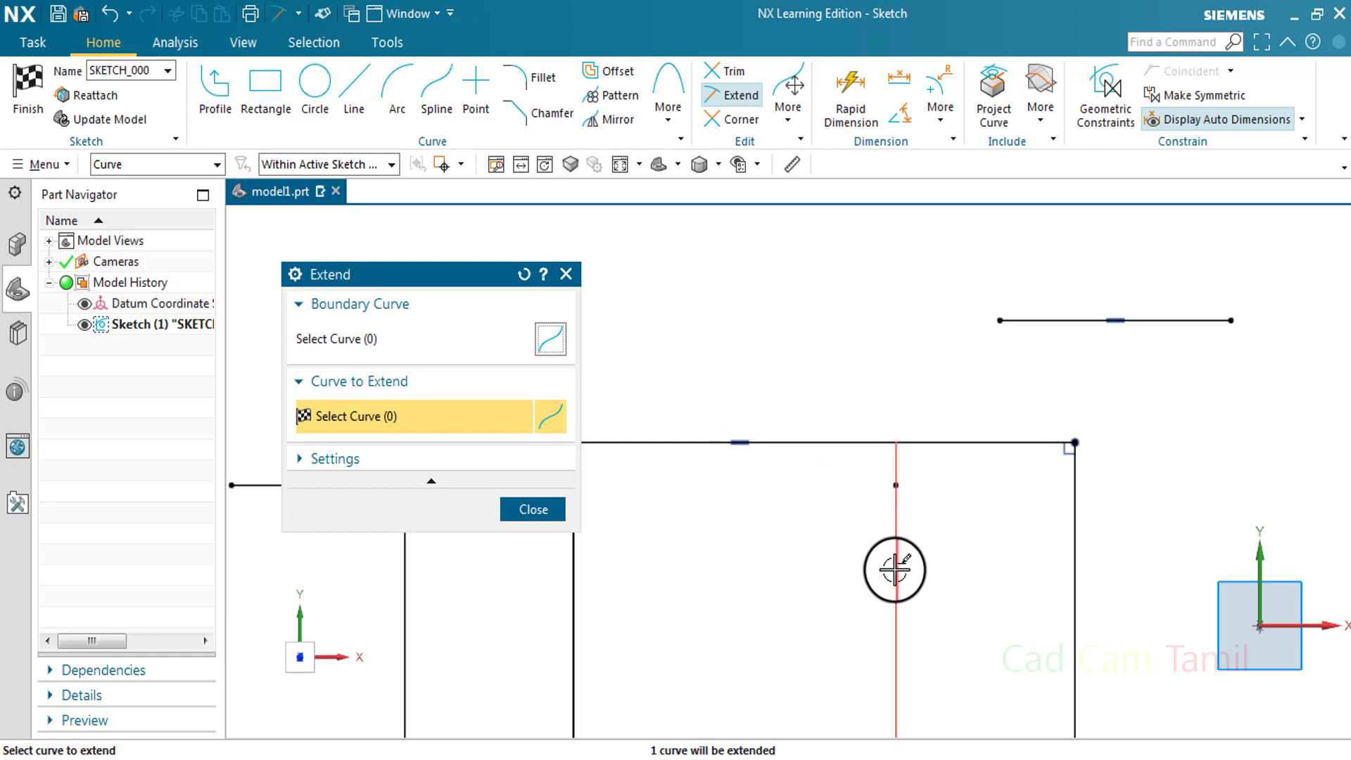
pyautogui.click(919, 542)
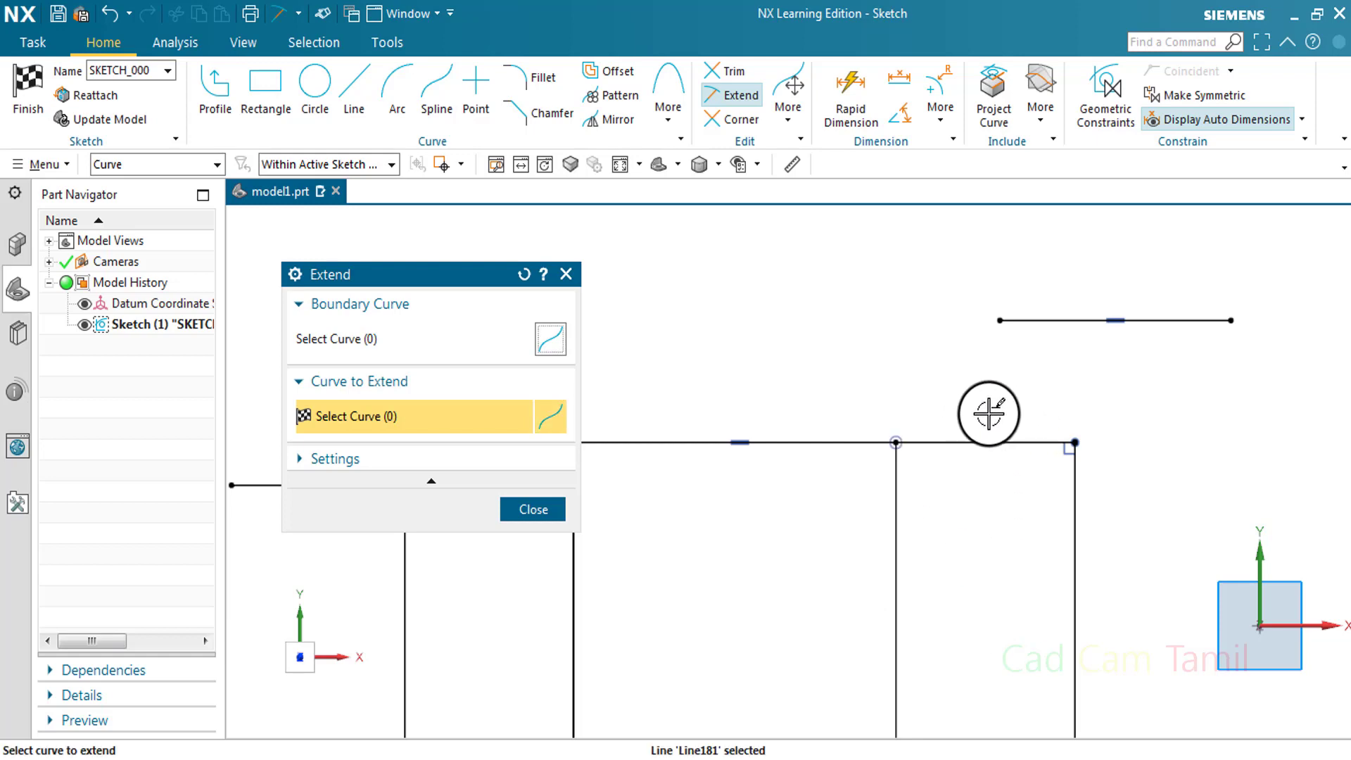
pyautogui.hotkey('ctrl', 'z')
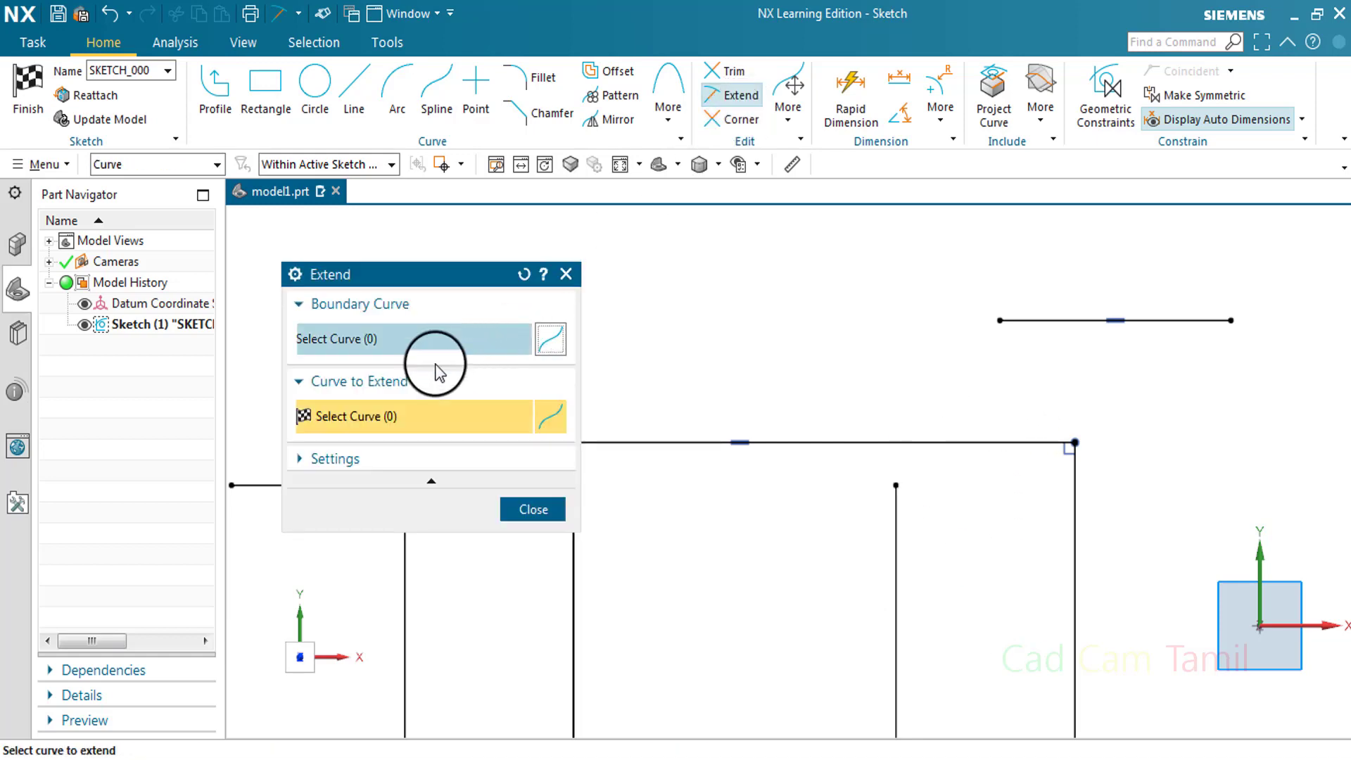
# Expand Settings in Extend, keep Extend to Extension checked, and move the panel aside.
pyautogui.click(402, 308)
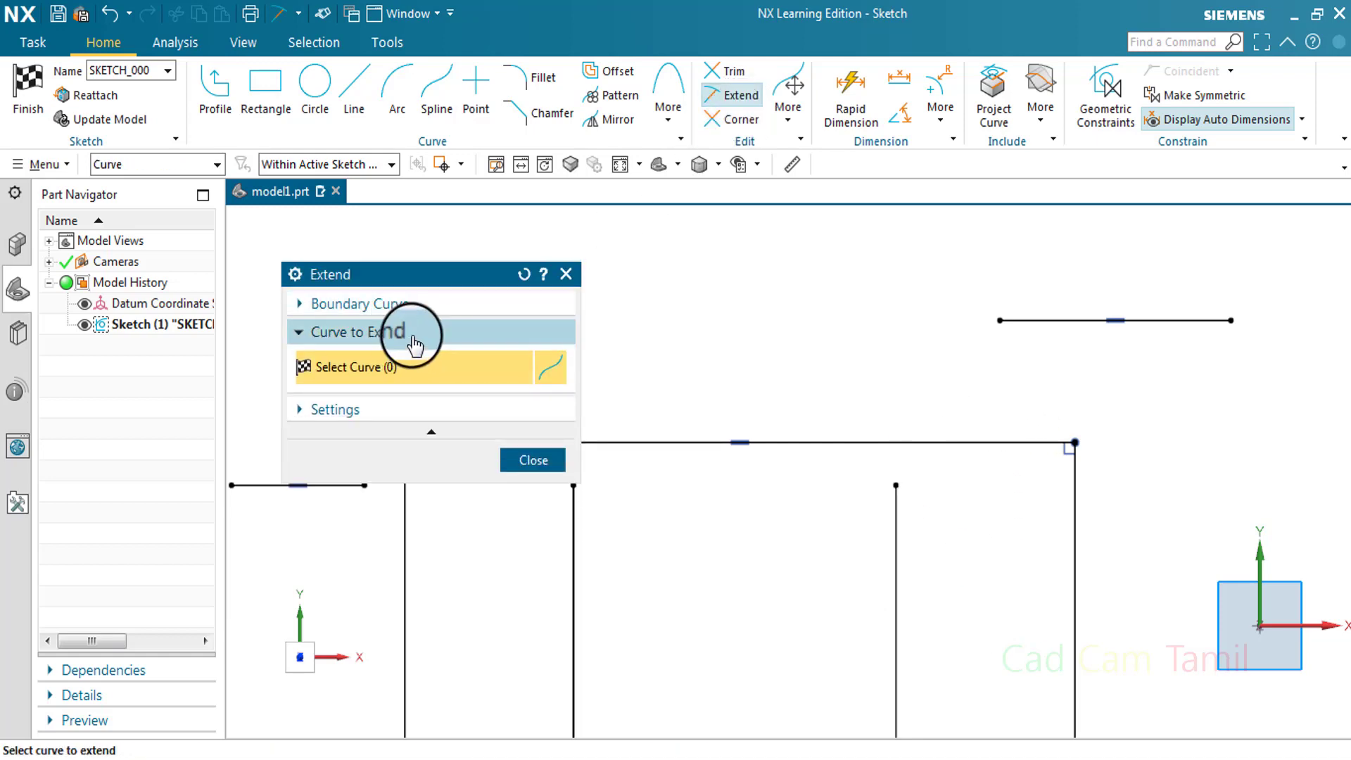
pyautogui.click(405, 331)
pyautogui.click(400, 310)
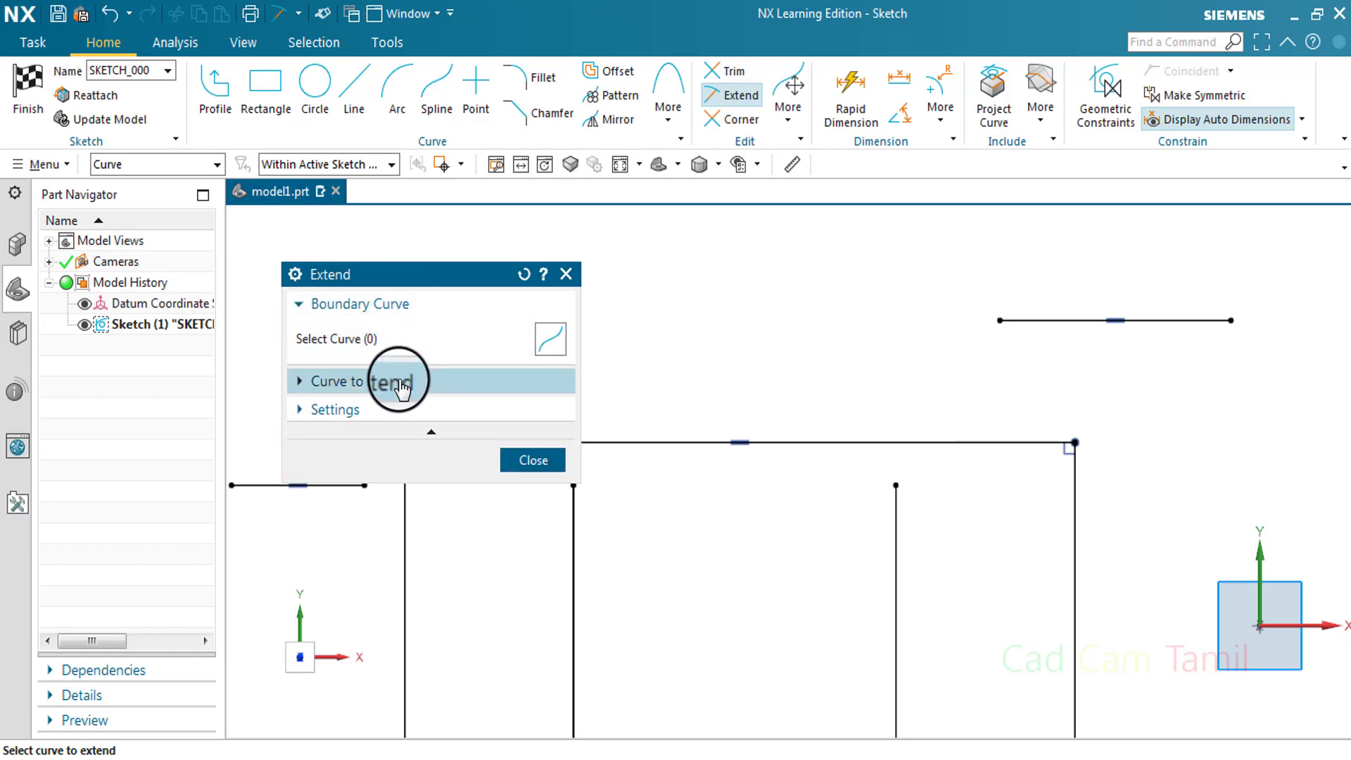
pyautogui.click(394, 380)
pyautogui.click(473, 459)
pyautogui.click(332, 491)
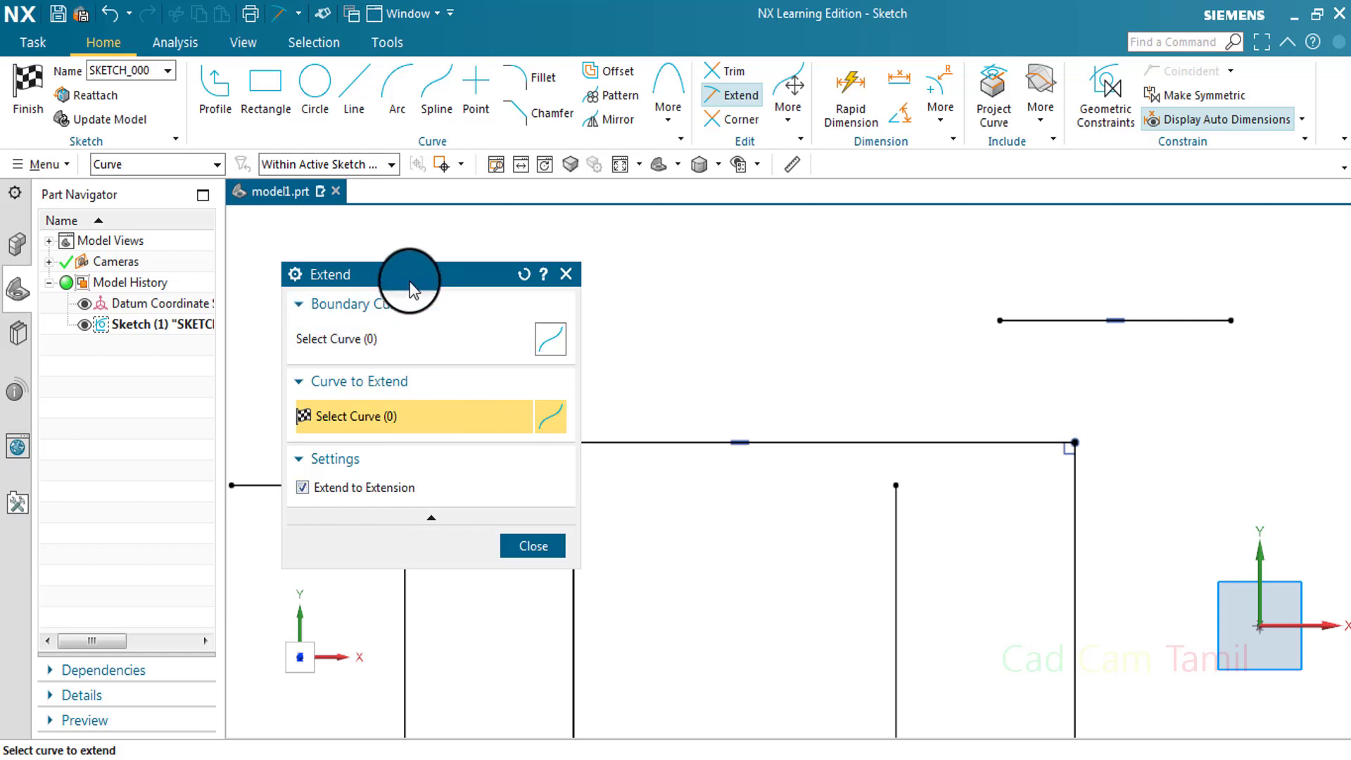
pyautogui.moveTo(408, 273); pyautogui.dragTo(296, 142)
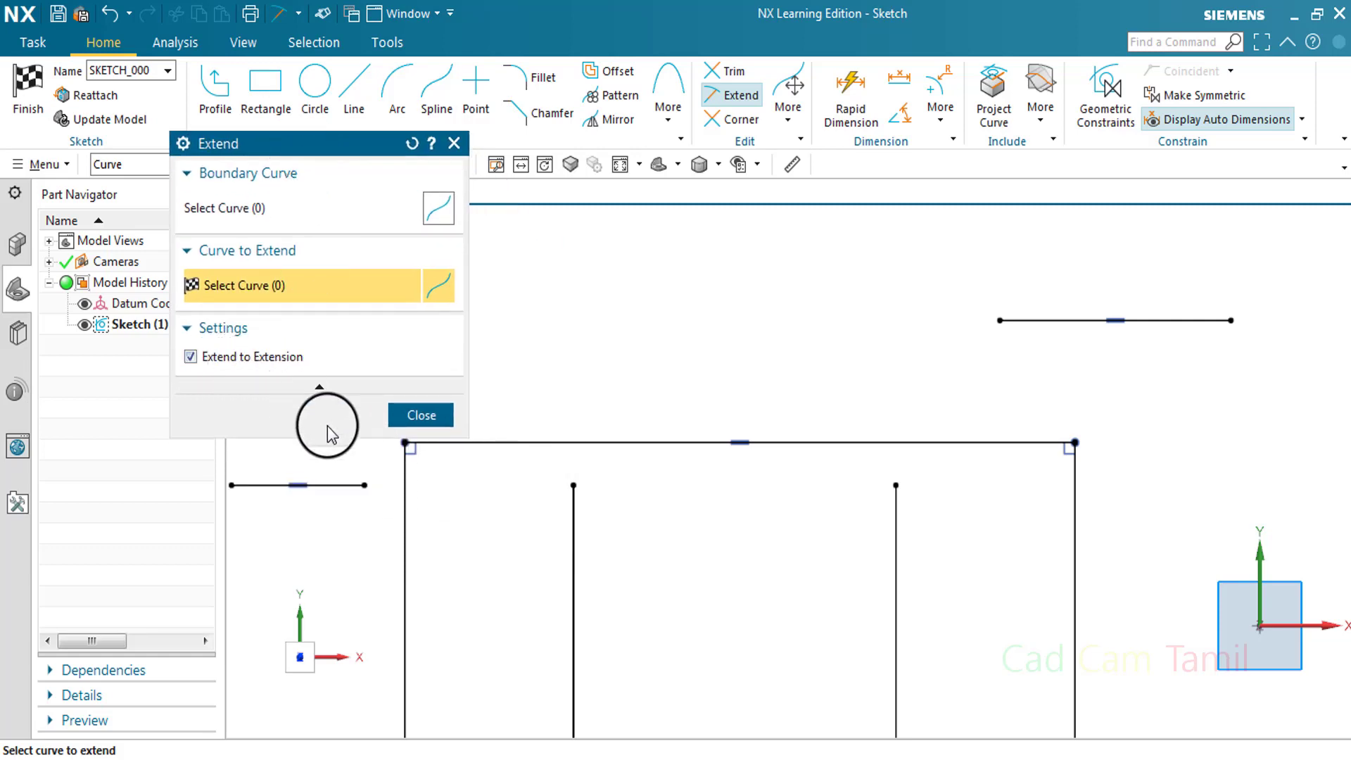
# Try the short left line as the boundary curve, then reset the selections.
pyautogui.click(242, 208)
pyautogui.scroll(-2, 1074, 356)
pyautogui.scroll(-1, 1146, 313)
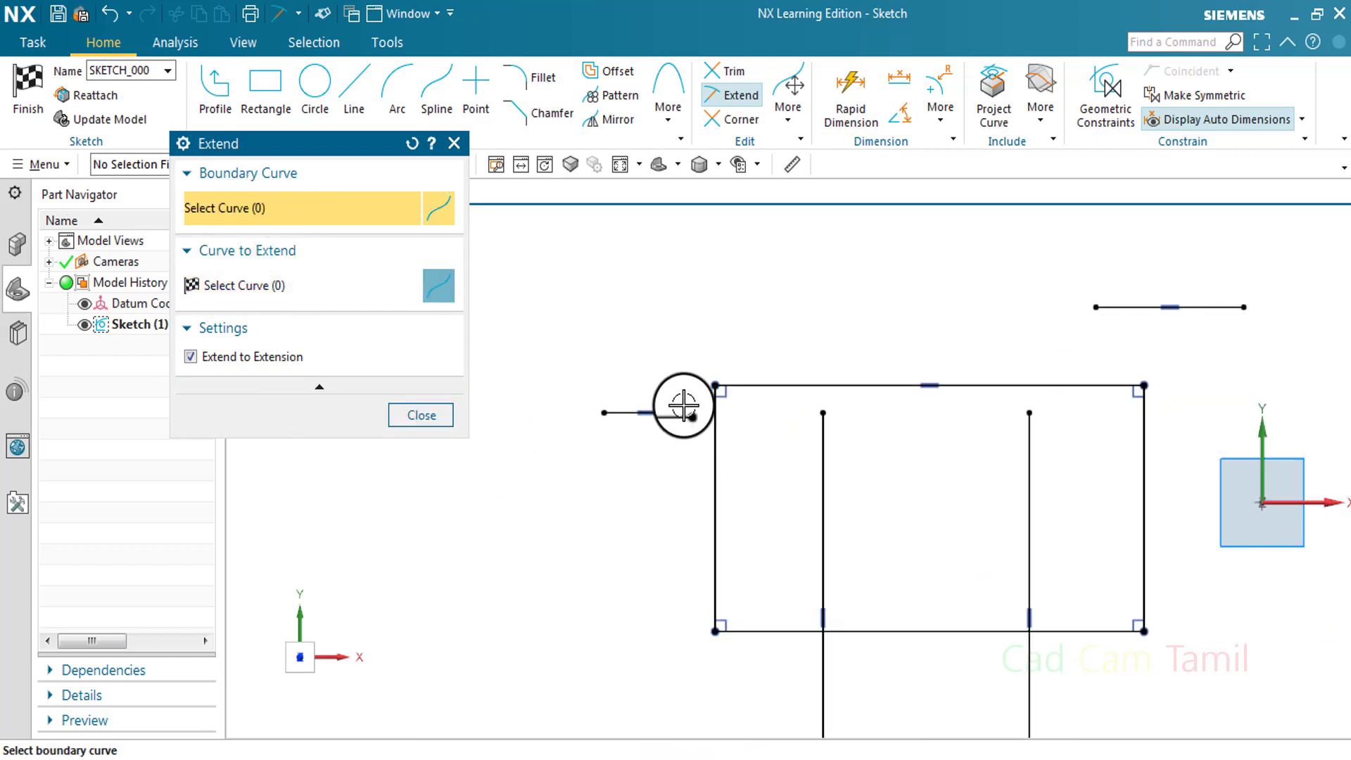
pyautogui.scroll(-2, 697, 423)
pyautogui.scroll(2, 721, 443)
pyautogui.scroll(4, 693, 425)
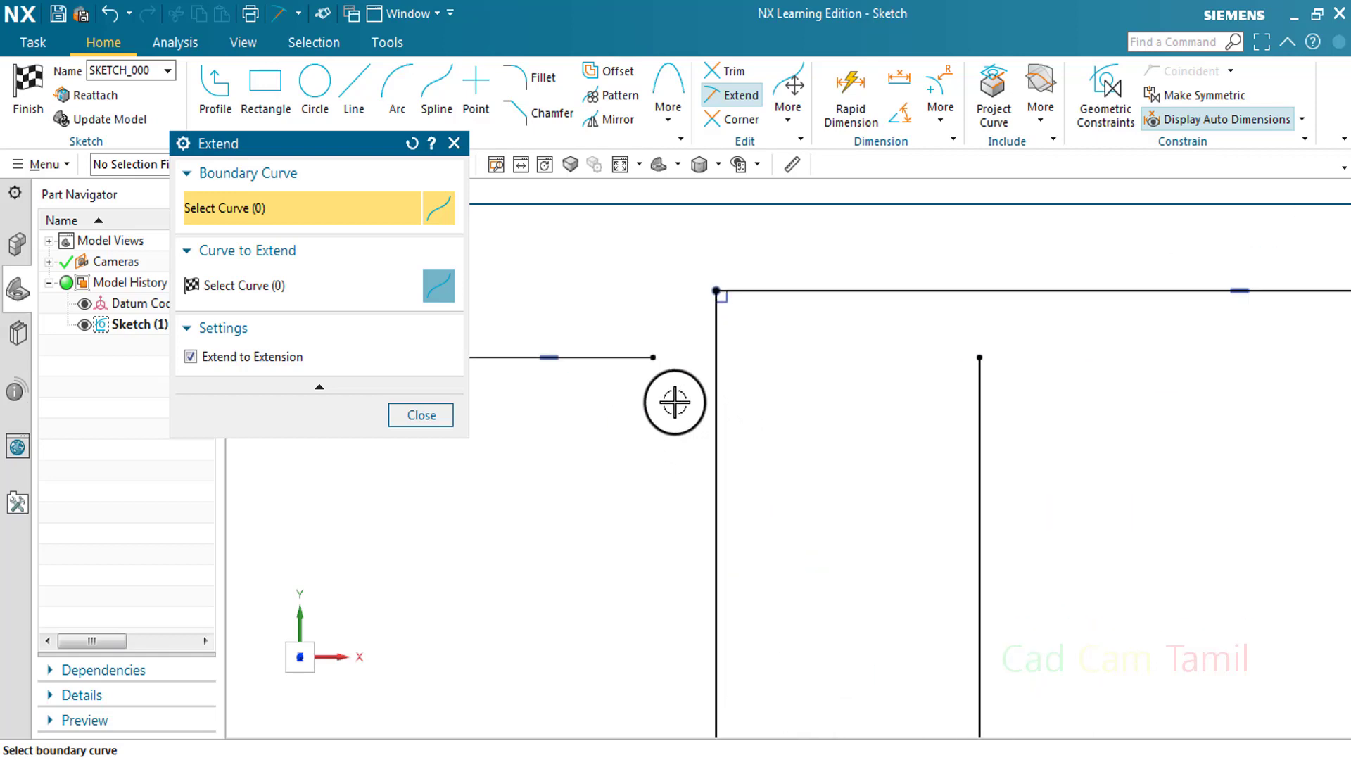
pyautogui.click(633, 358)
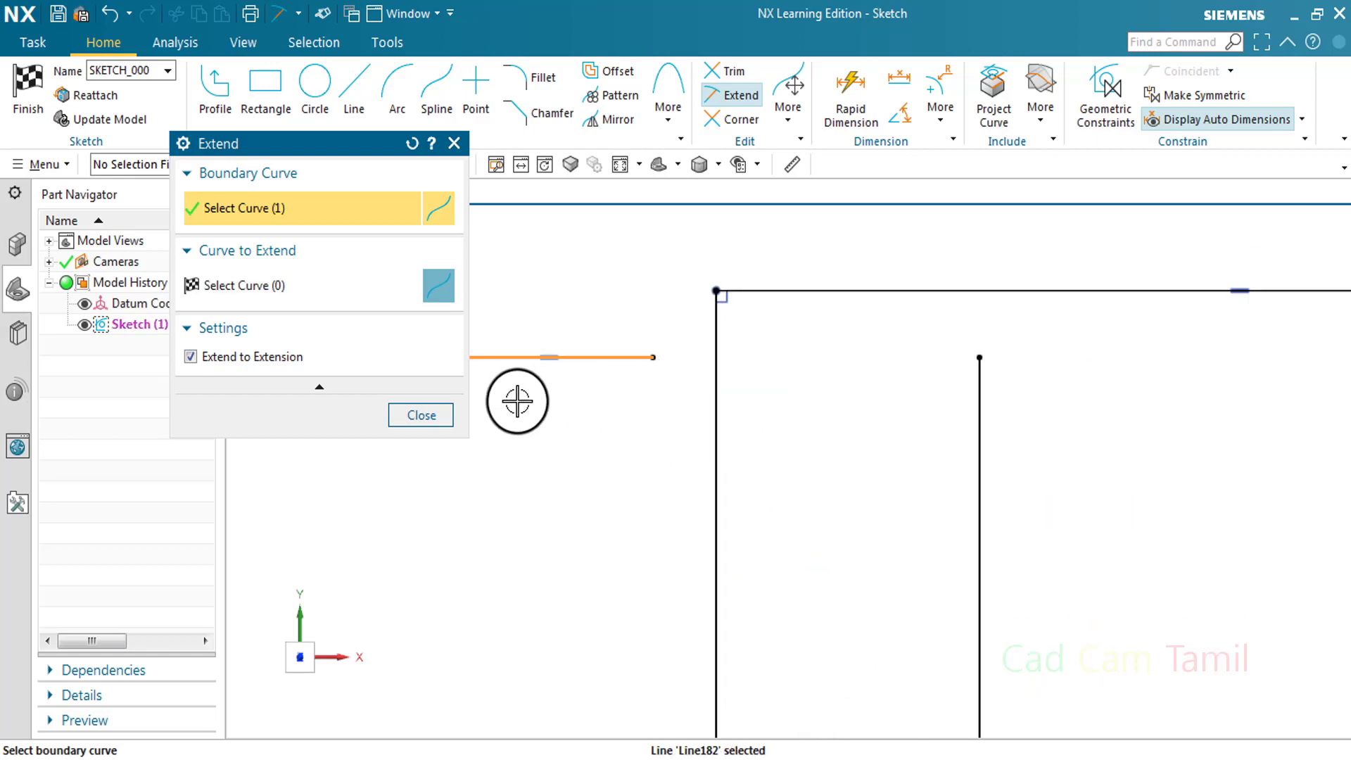
pyautogui.click(330, 285)
pyautogui.scroll(-5, 1020, 479)
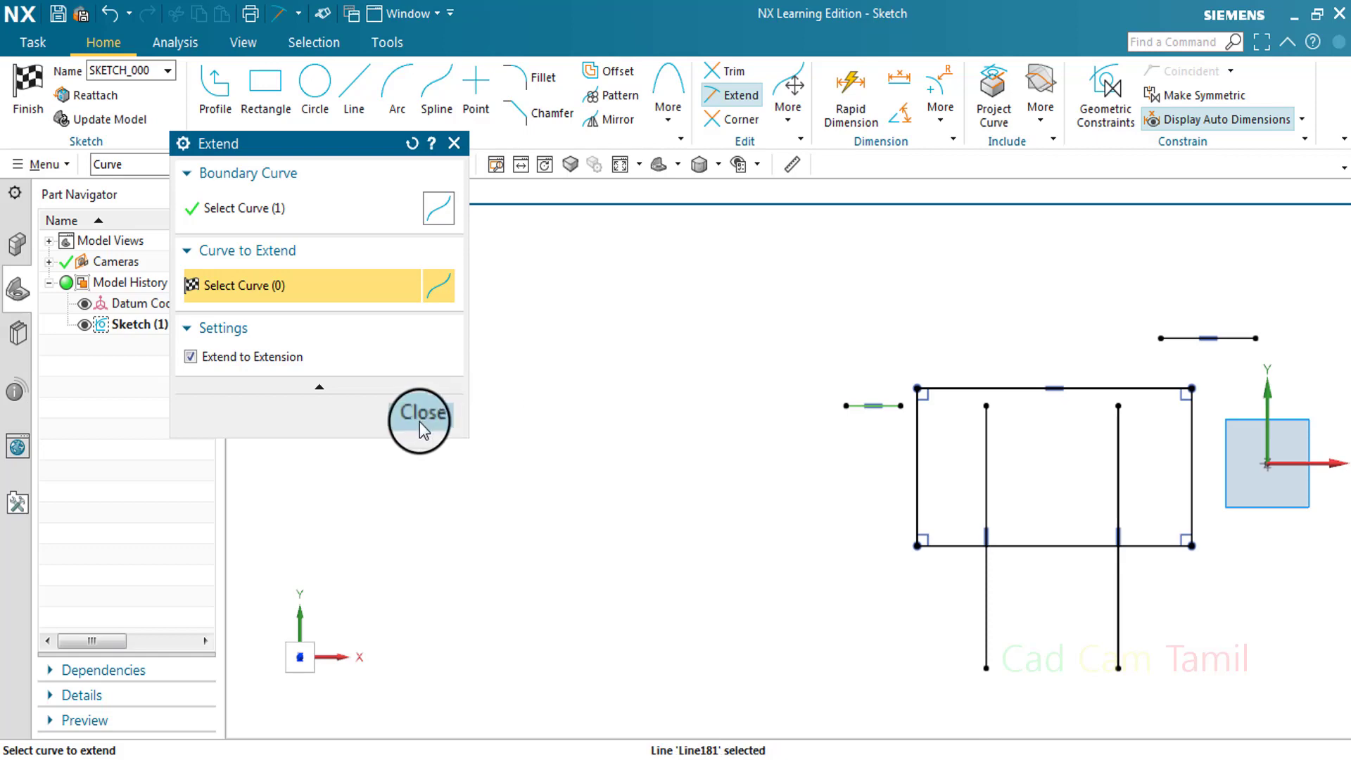
pyautogui.click(413, 145)
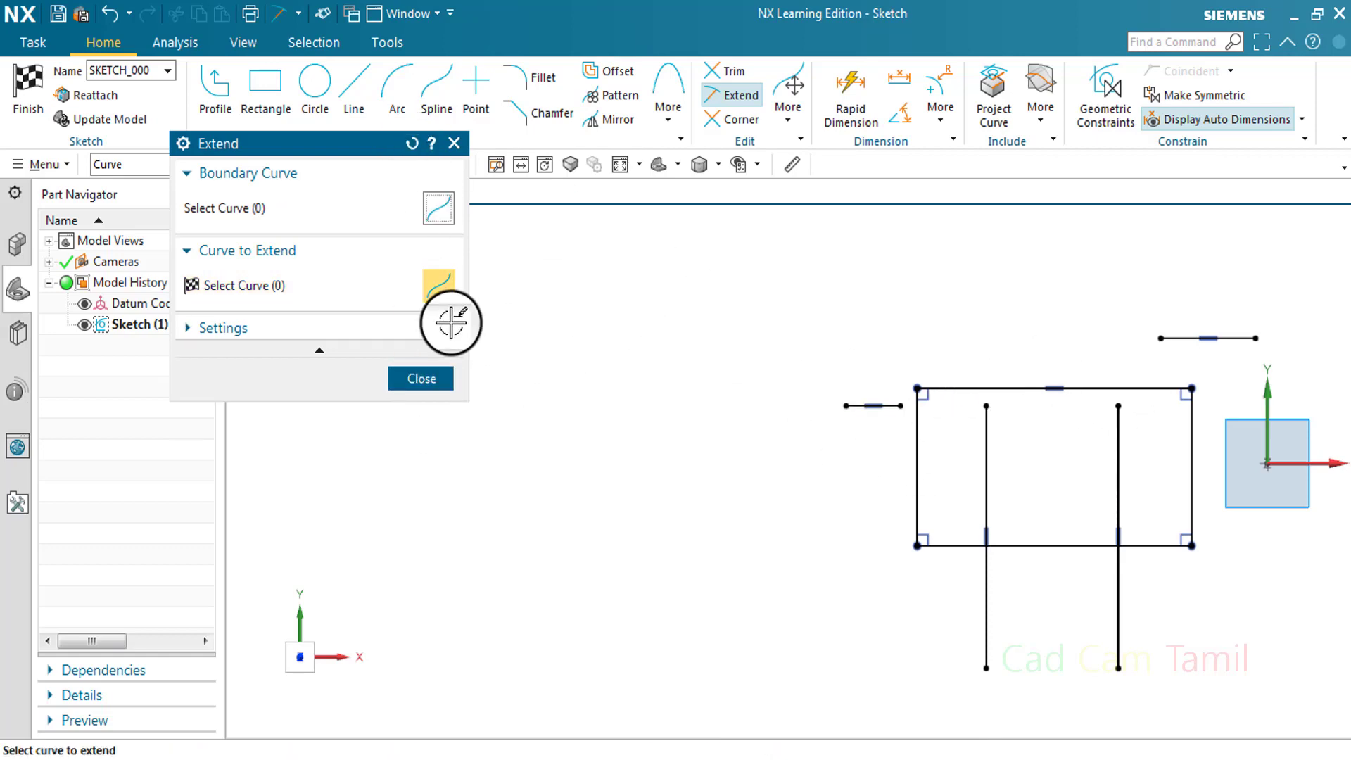
# Use the short top-right line as boundary and extend the inner vertical lines up to it.
pyautogui.click(252, 217)
pyautogui.click(1189, 337)
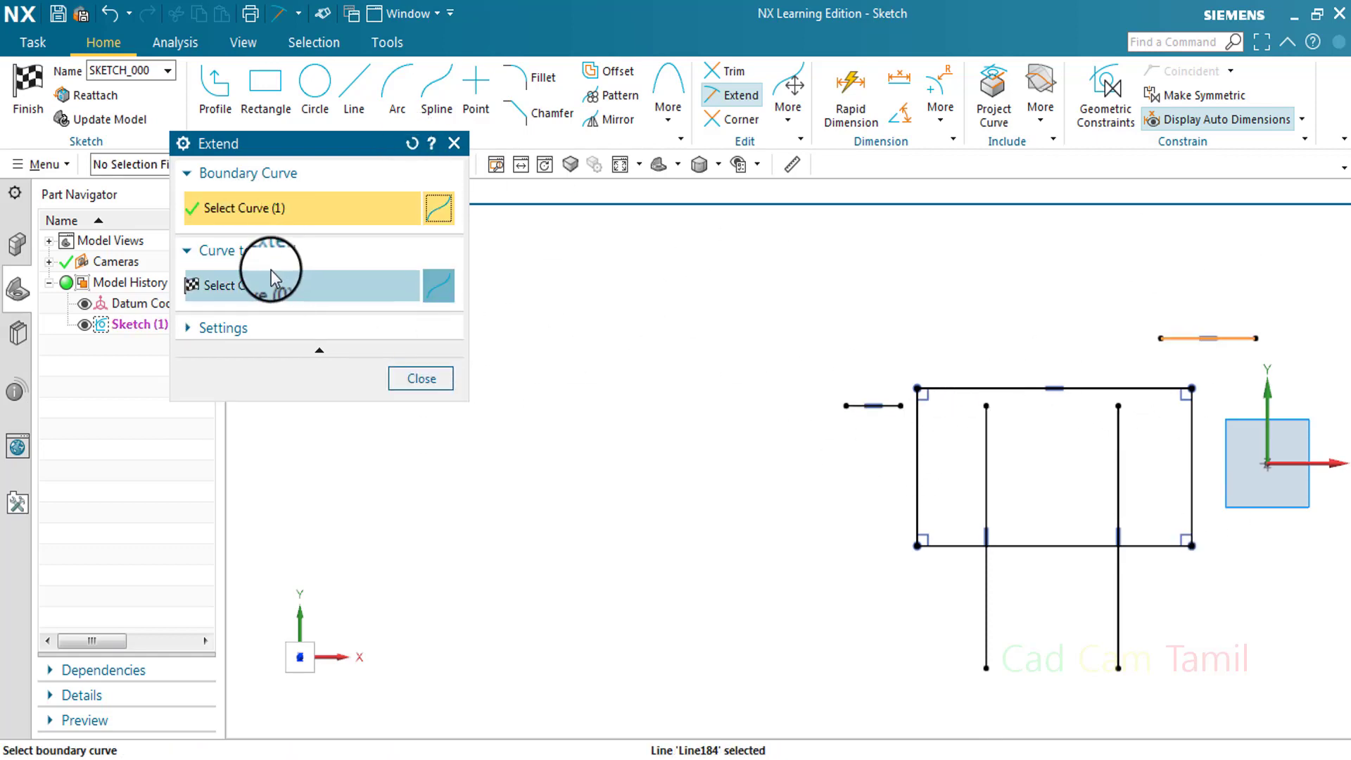
pyautogui.click(235, 287)
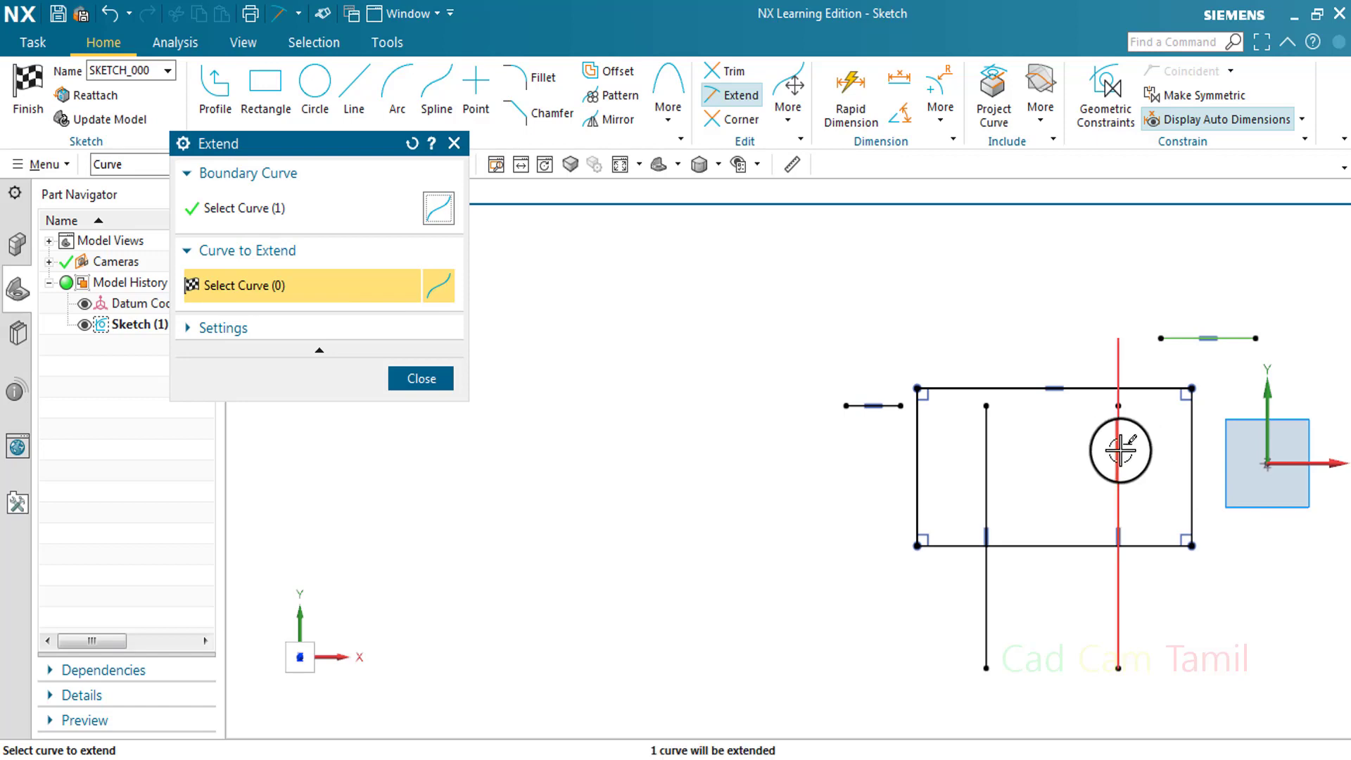
pyautogui.scroll(3, 1119, 451)
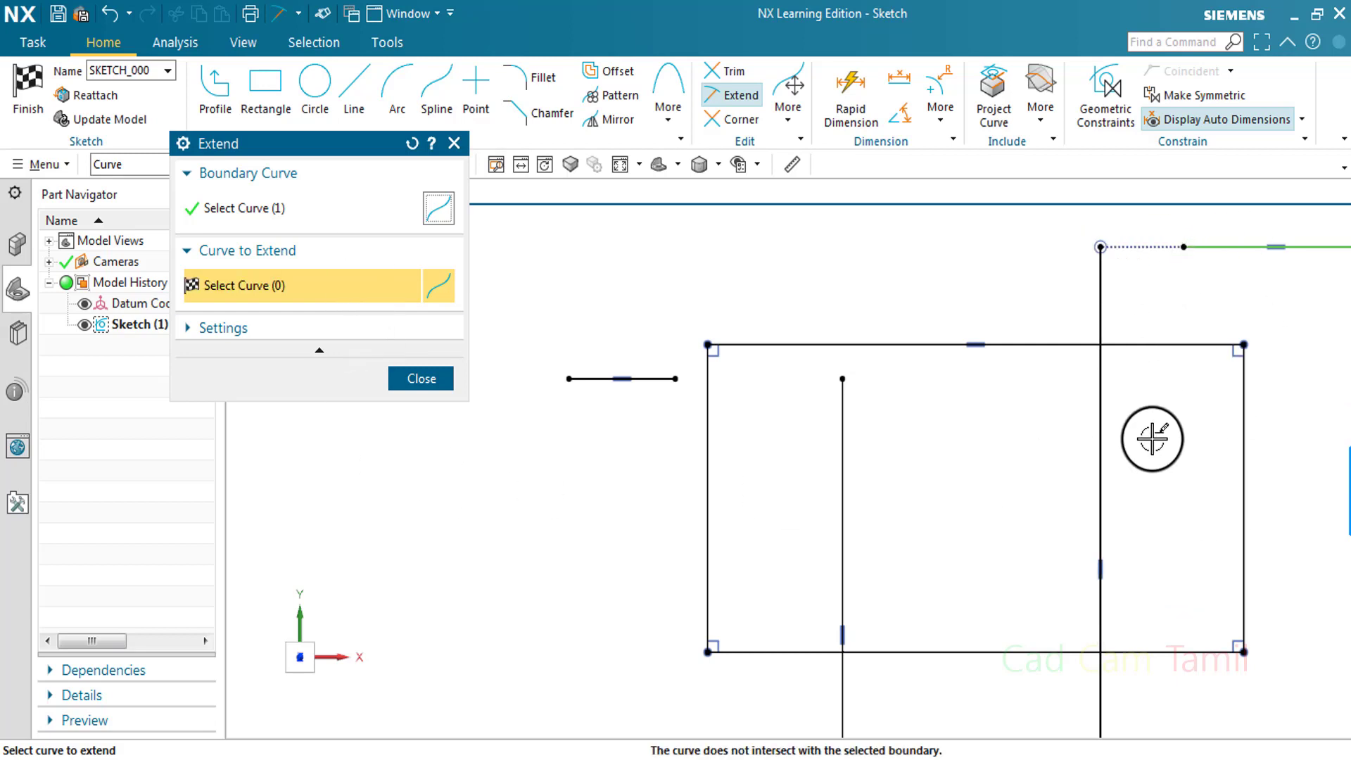
pyautogui.click(847, 467)
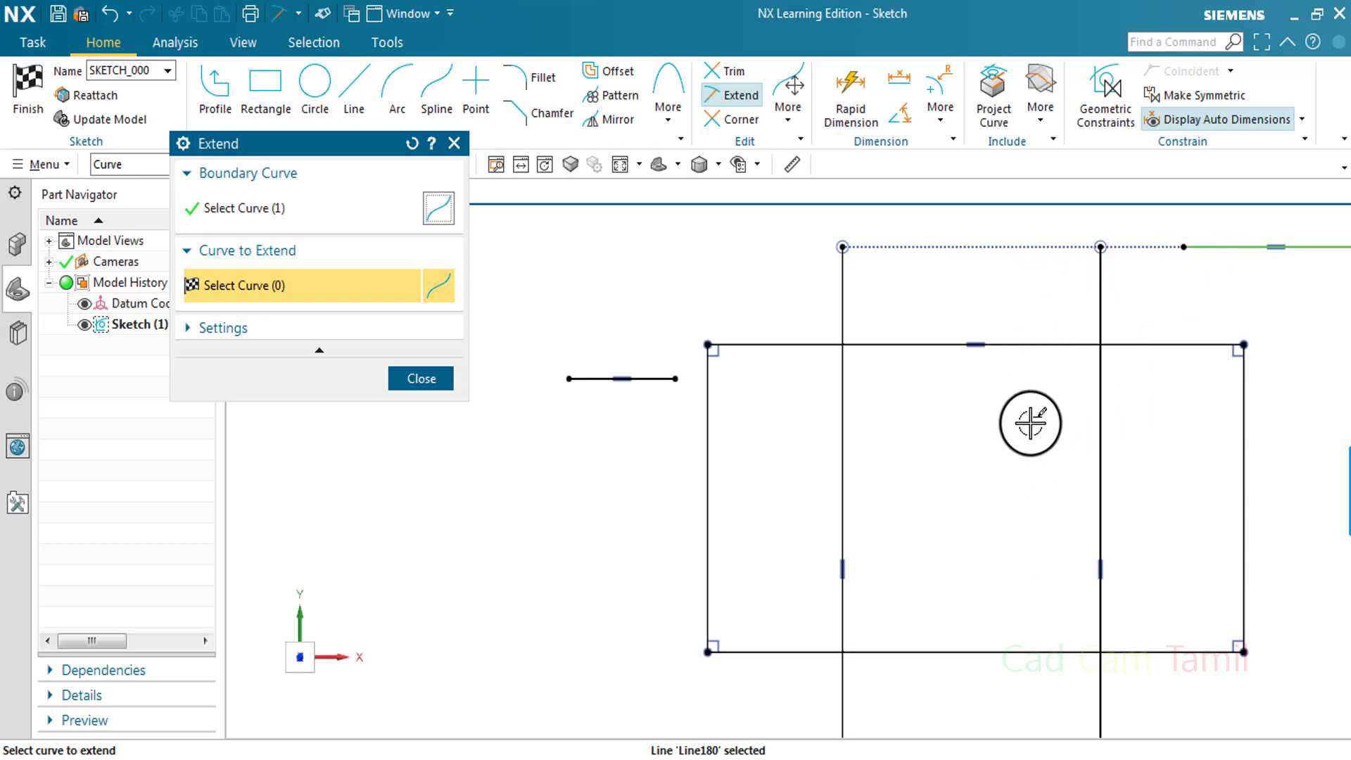
pyautogui.scroll(-2, 1048, 394)
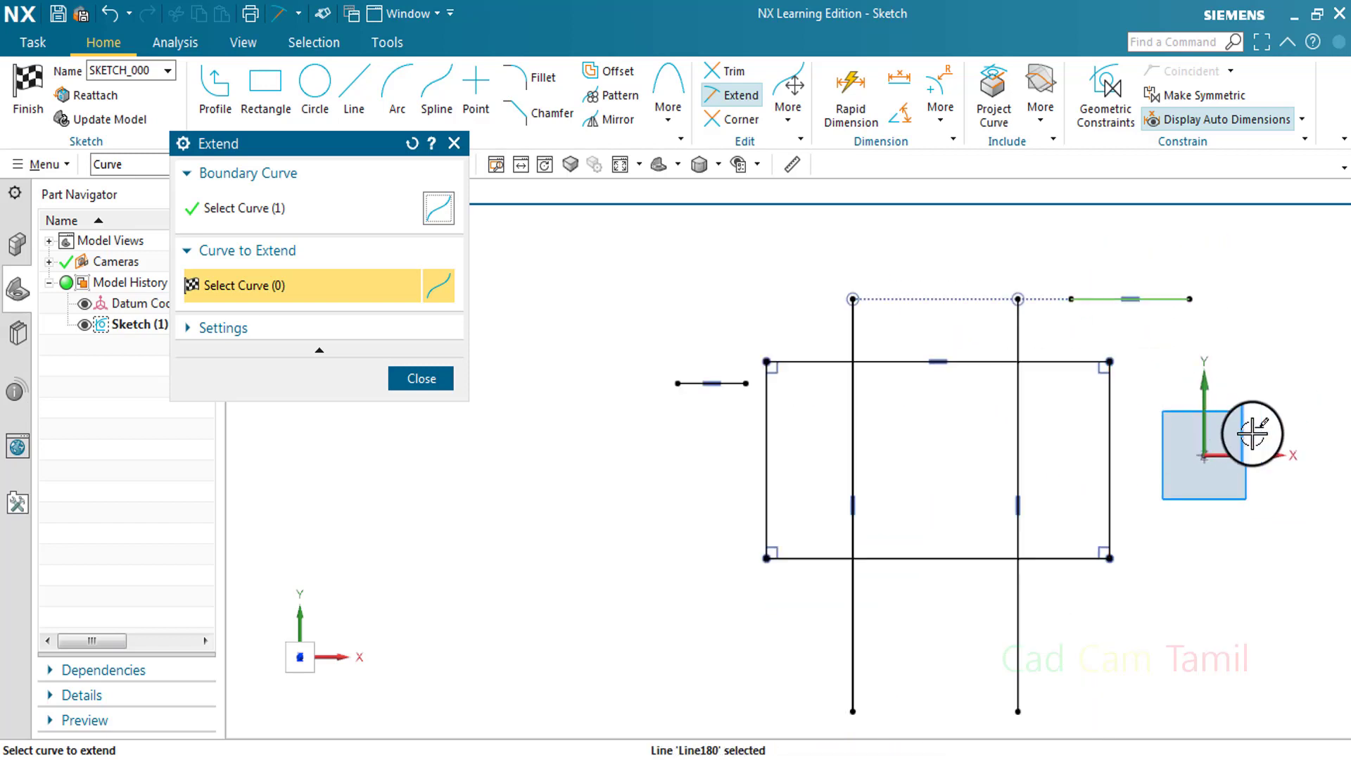
# Undo the vertical line extensions and draw a new horizontal line above the rectangle.
pyautogui.press('z')
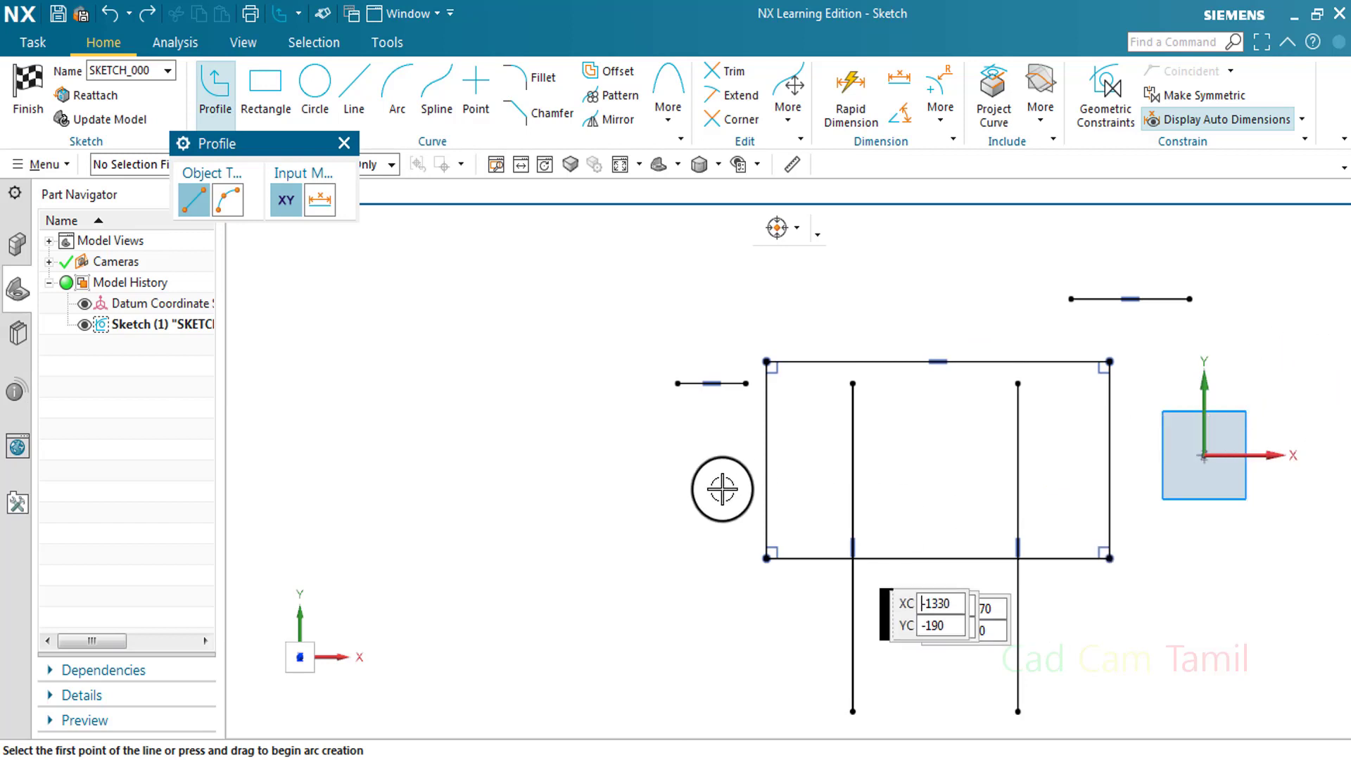
pyautogui.click(344, 144)
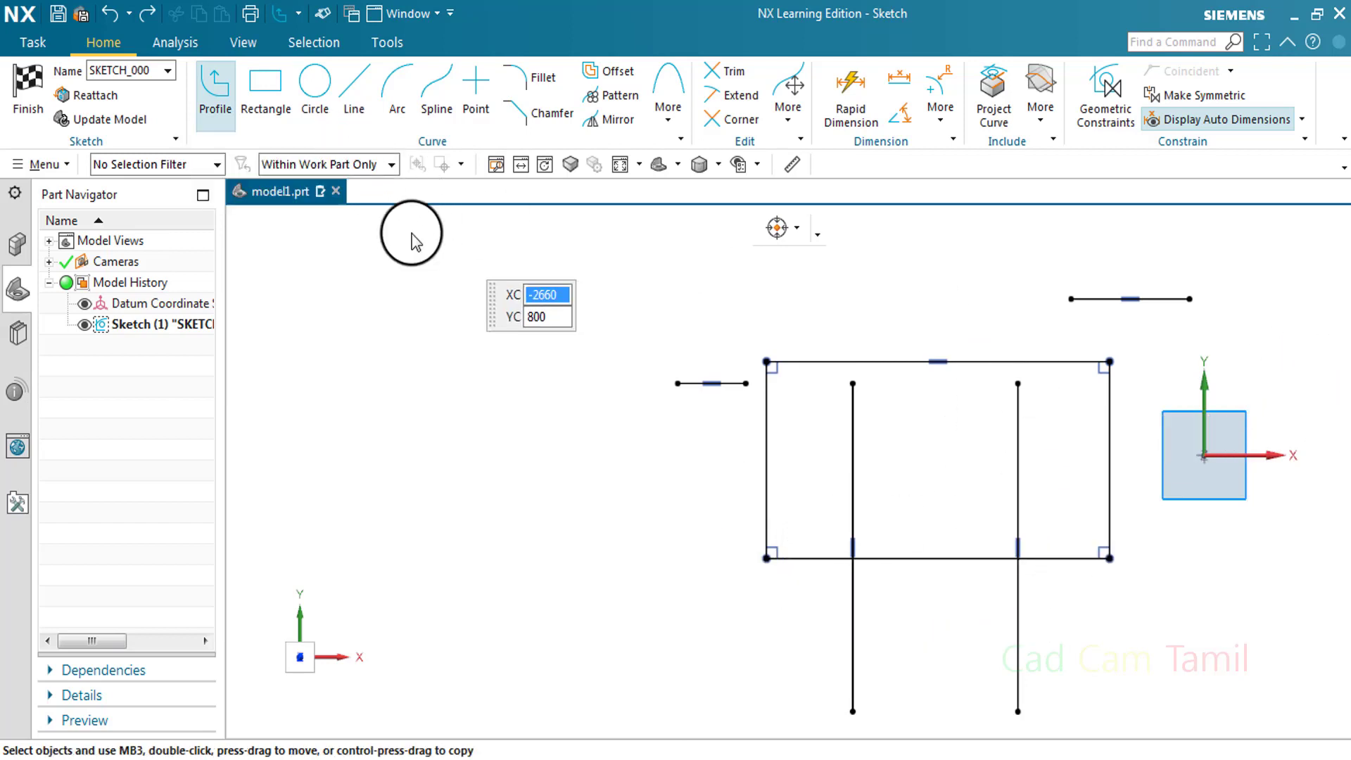
pyautogui.press('l')
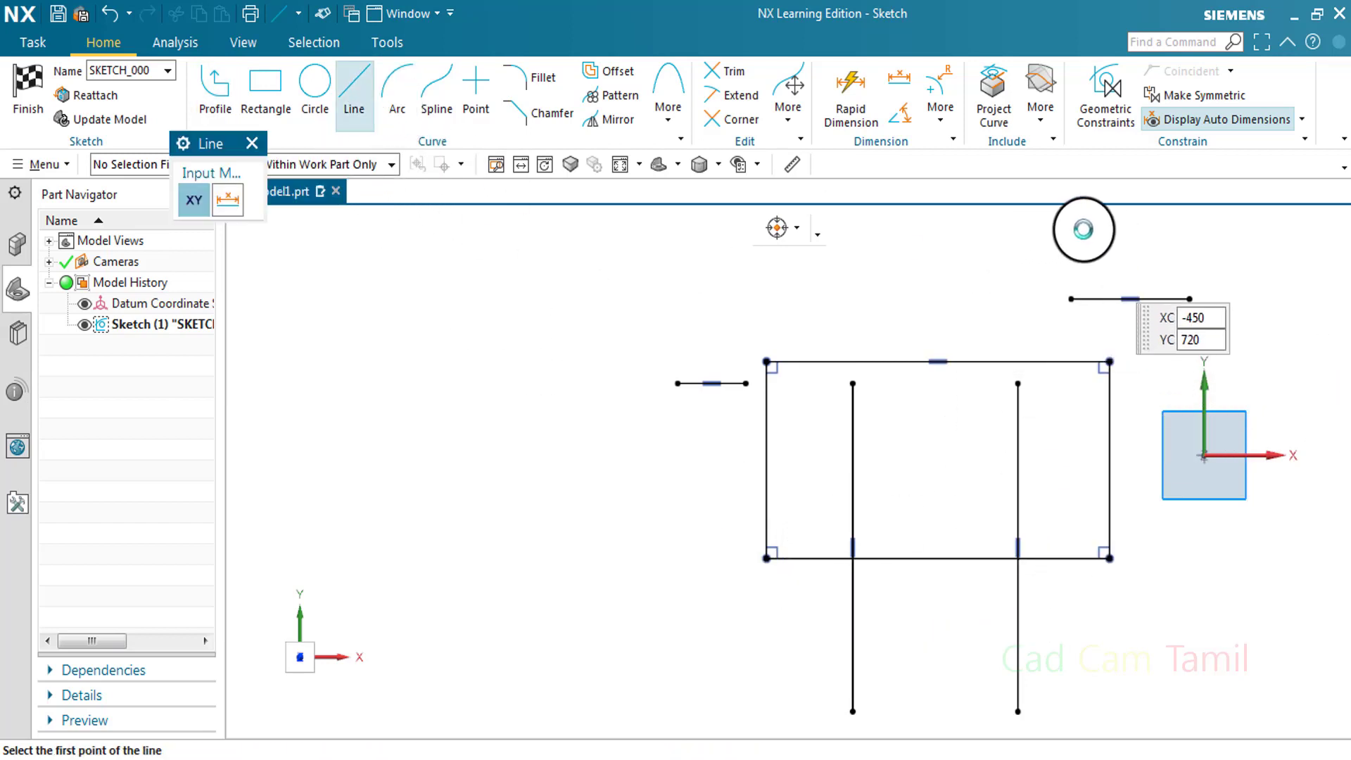
pyautogui.click(1102, 231)
pyautogui.click(893, 231)
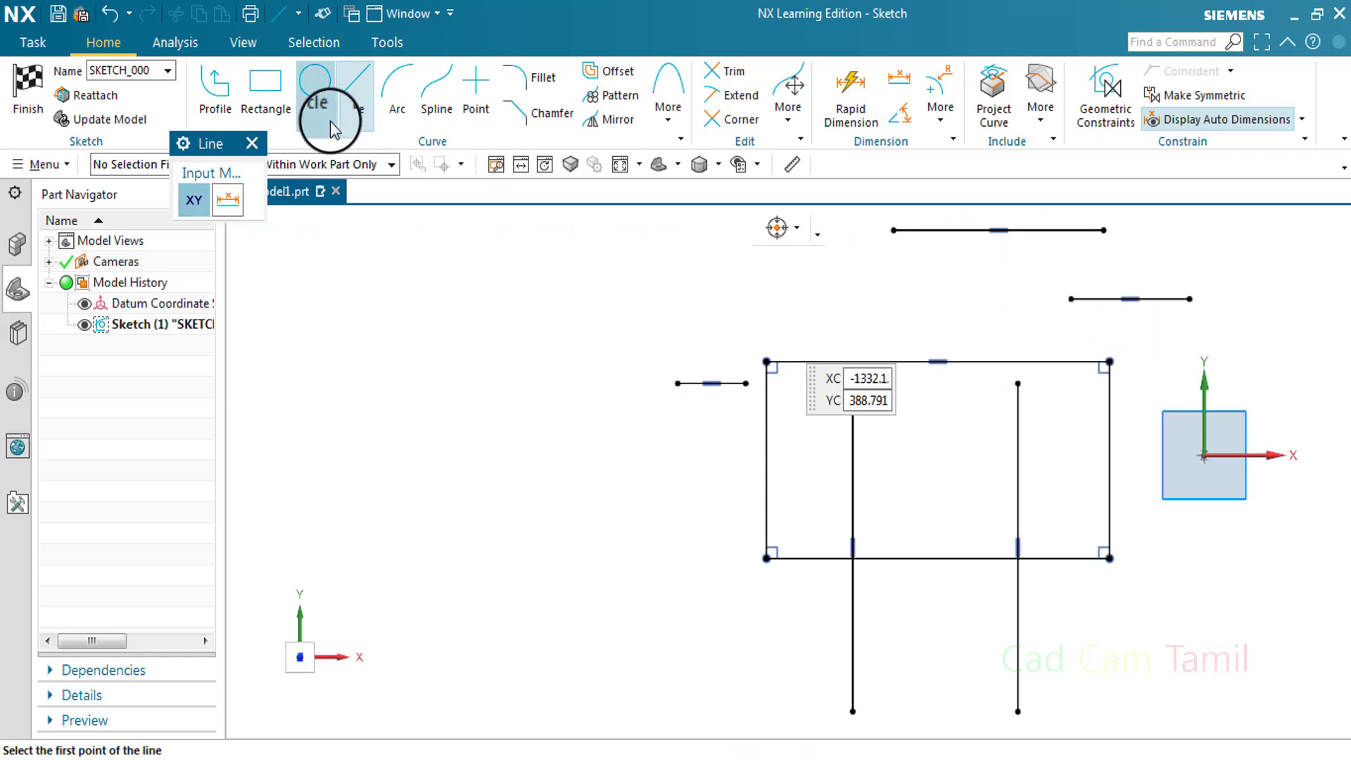
pyautogui.click(254, 146)
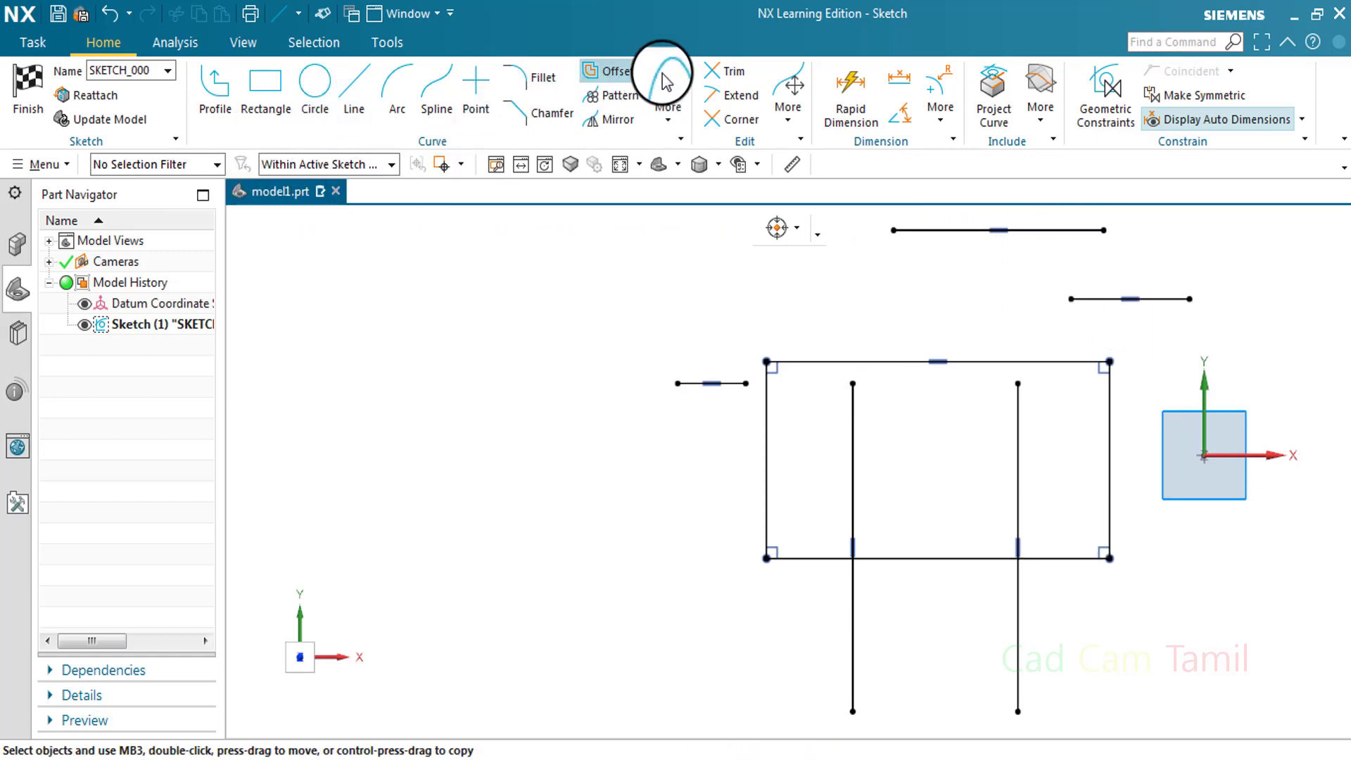
# Open and close Trim, then open the Extend tool.
pyautogui.click(719, 84)
pyautogui.click(455, 144)
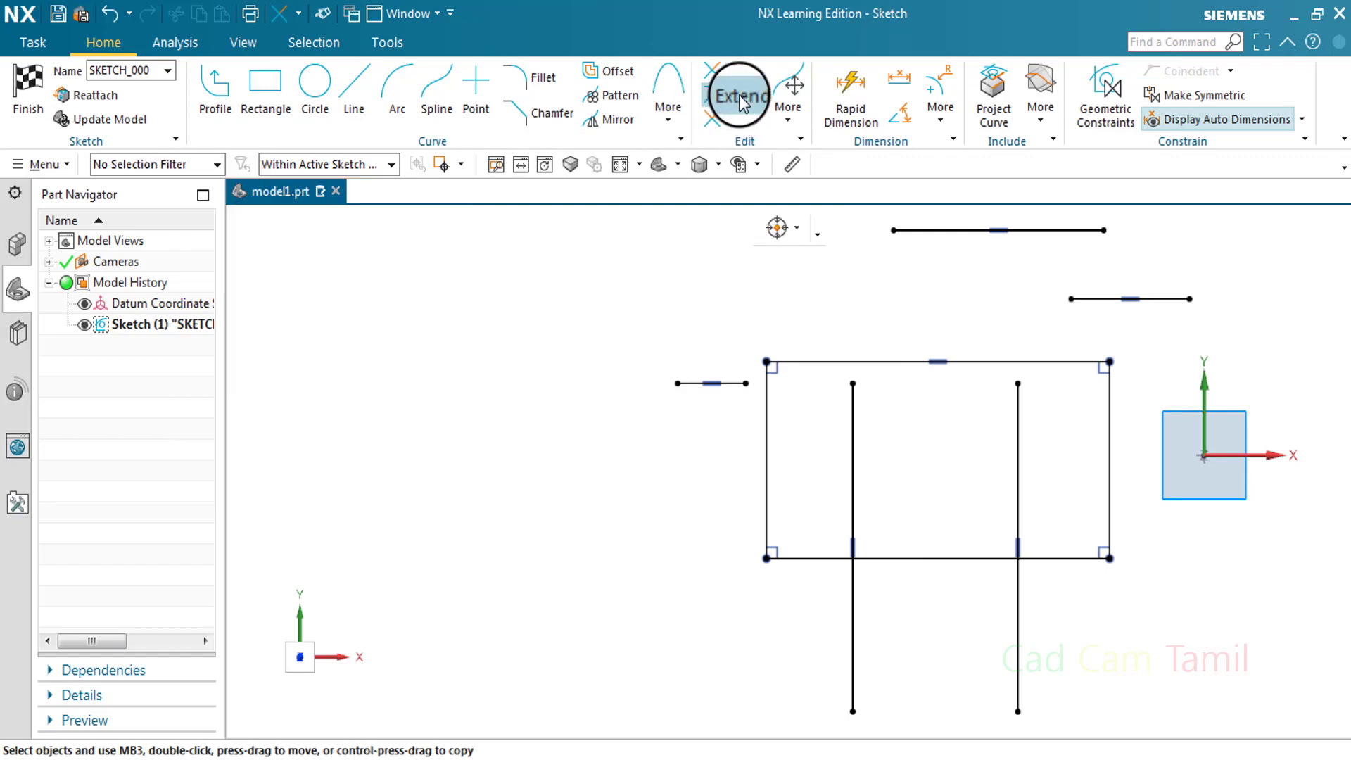
pyautogui.click(735, 96)
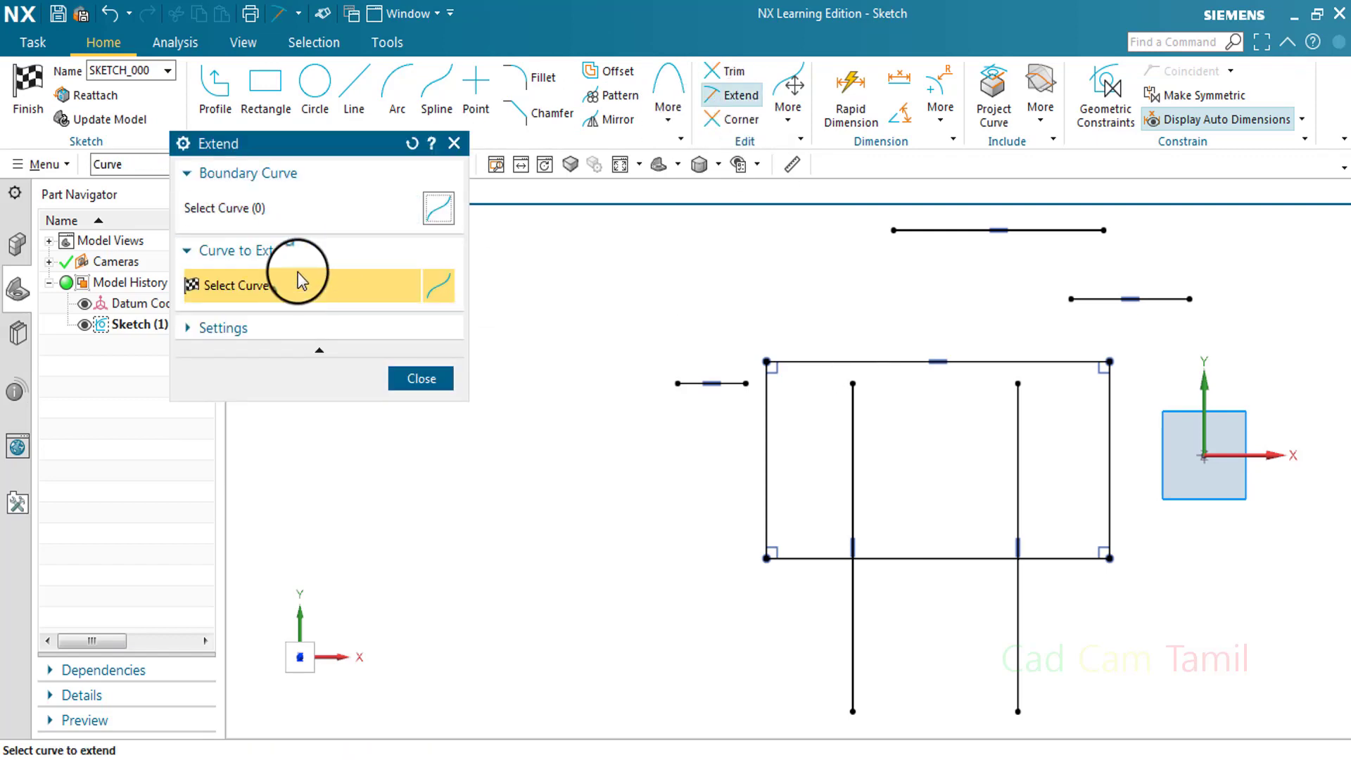
# Extend the right inner vertical line to the new top line, using it and the short top-right line as boundaries.
pyautogui.click(302, 208)
pyautogui.click(1097, 303)
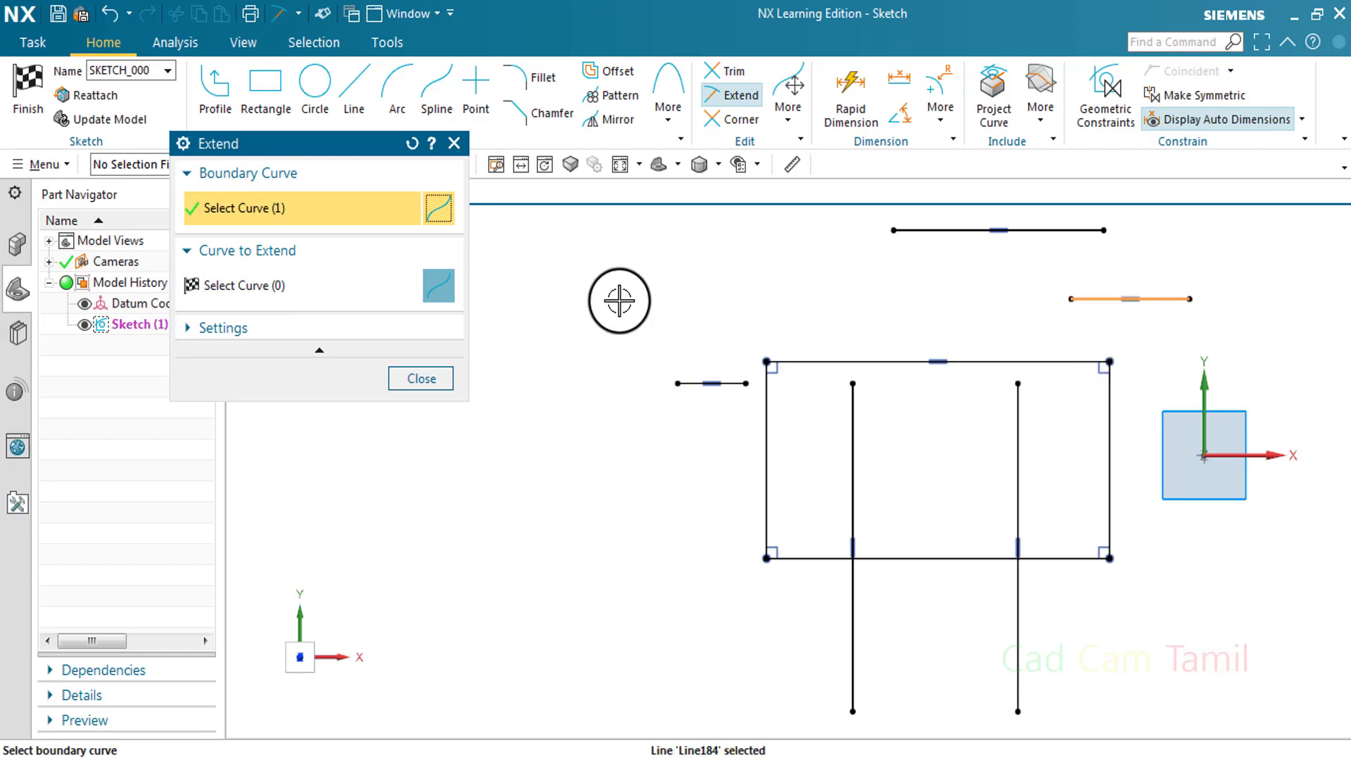
pyautogui.click(965, 230)
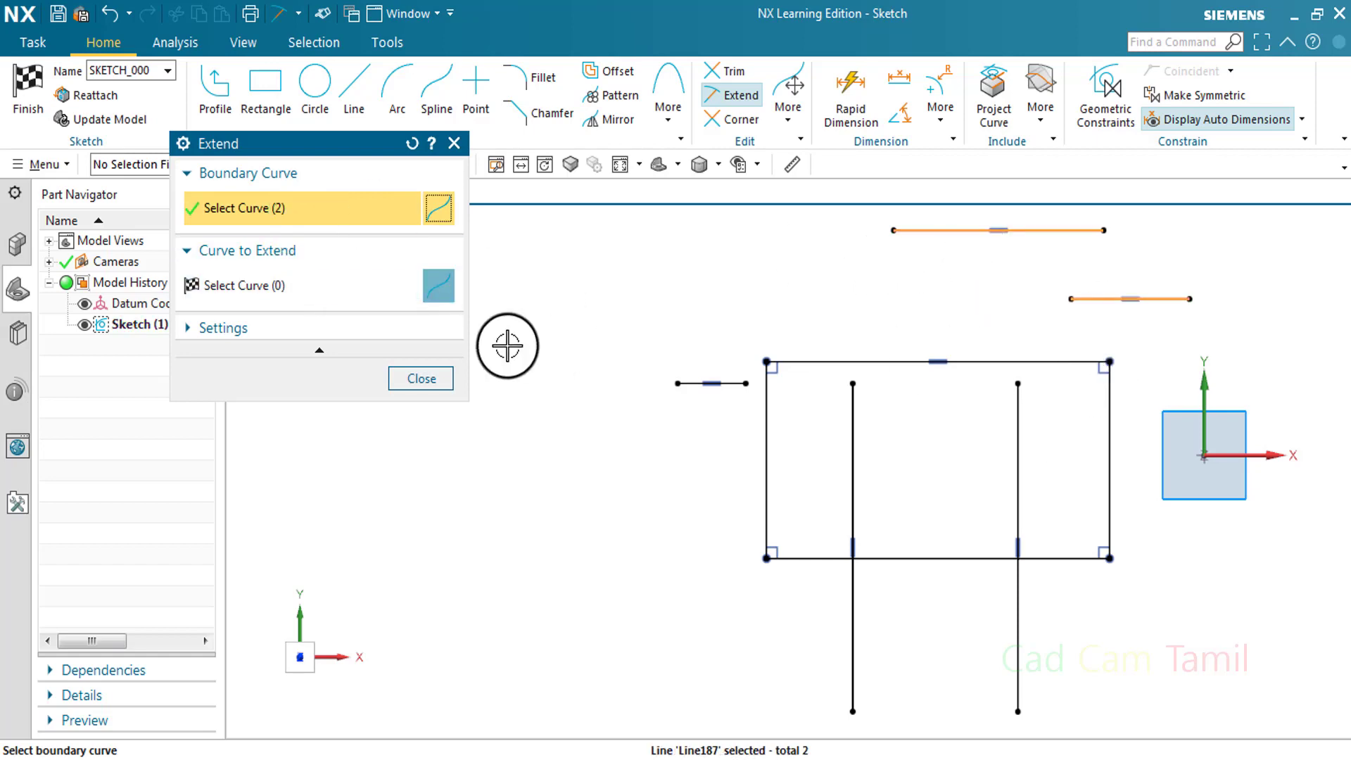
pyautogui.click(315, 303)
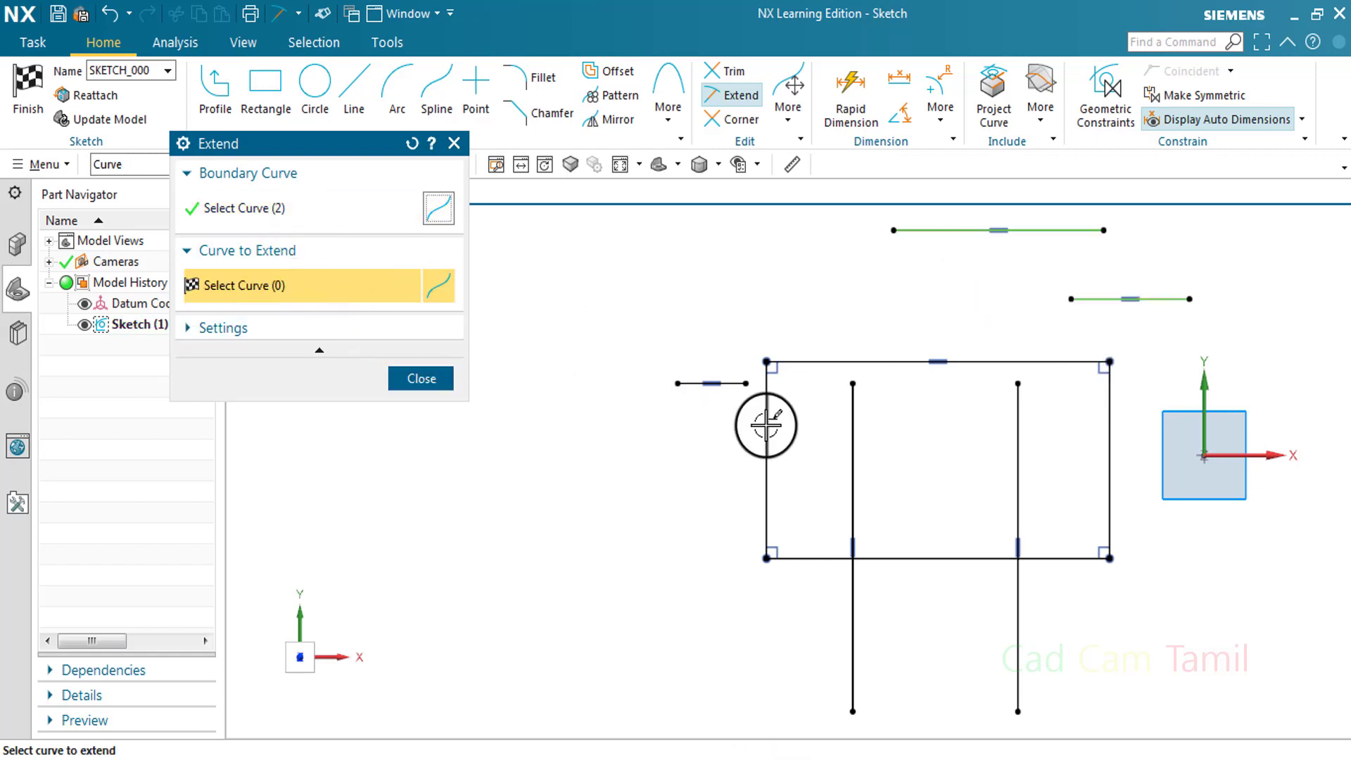
pyautogui.click(1024, 479)
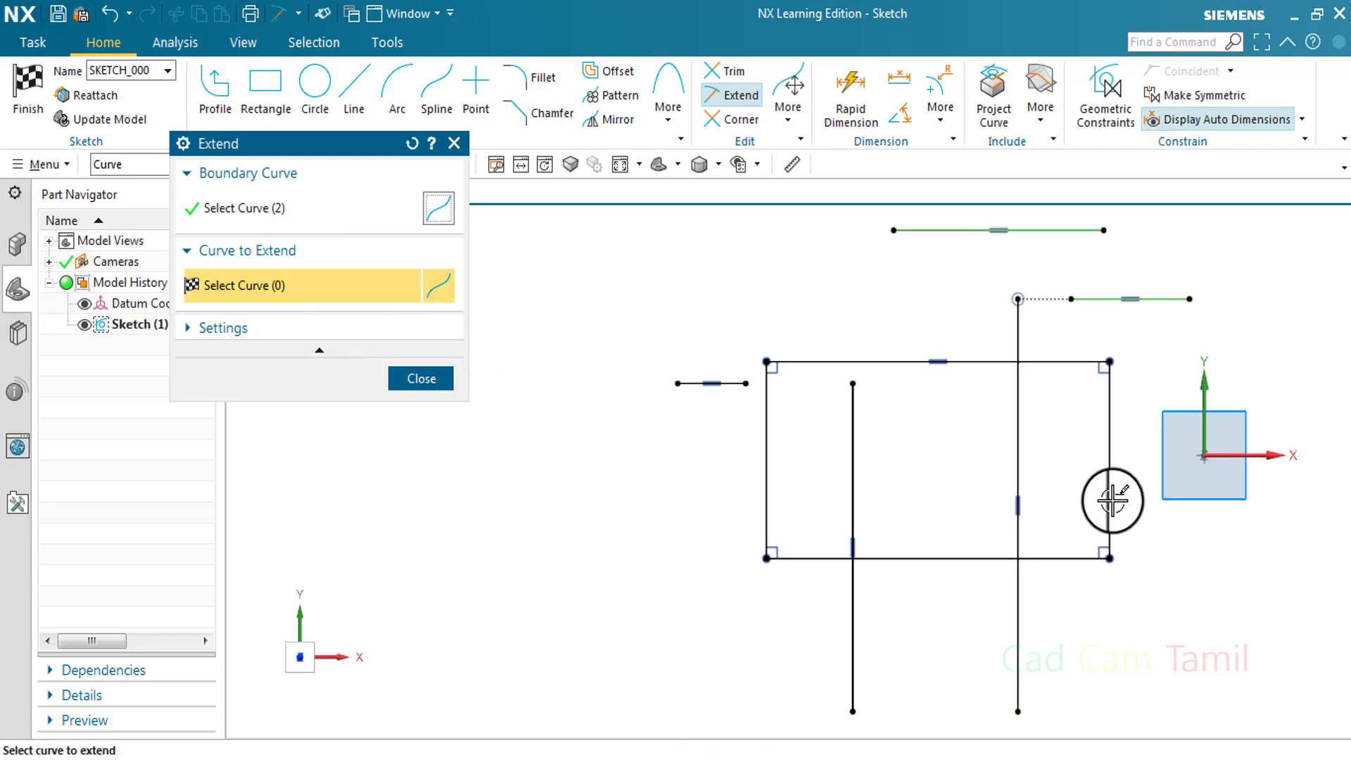
pyautogui.click(1018, 439)
pyautogui.click(1042, 228)
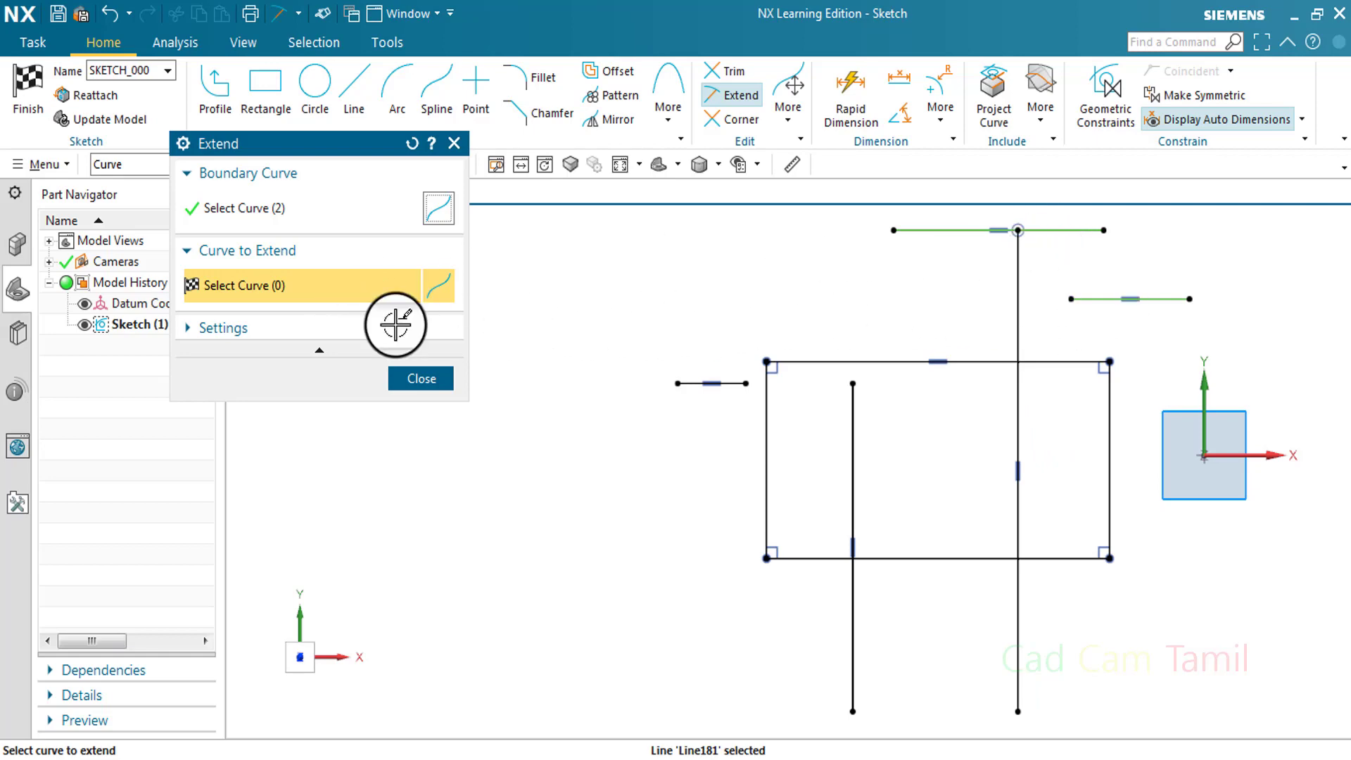
pyautogui.click(296, 329)
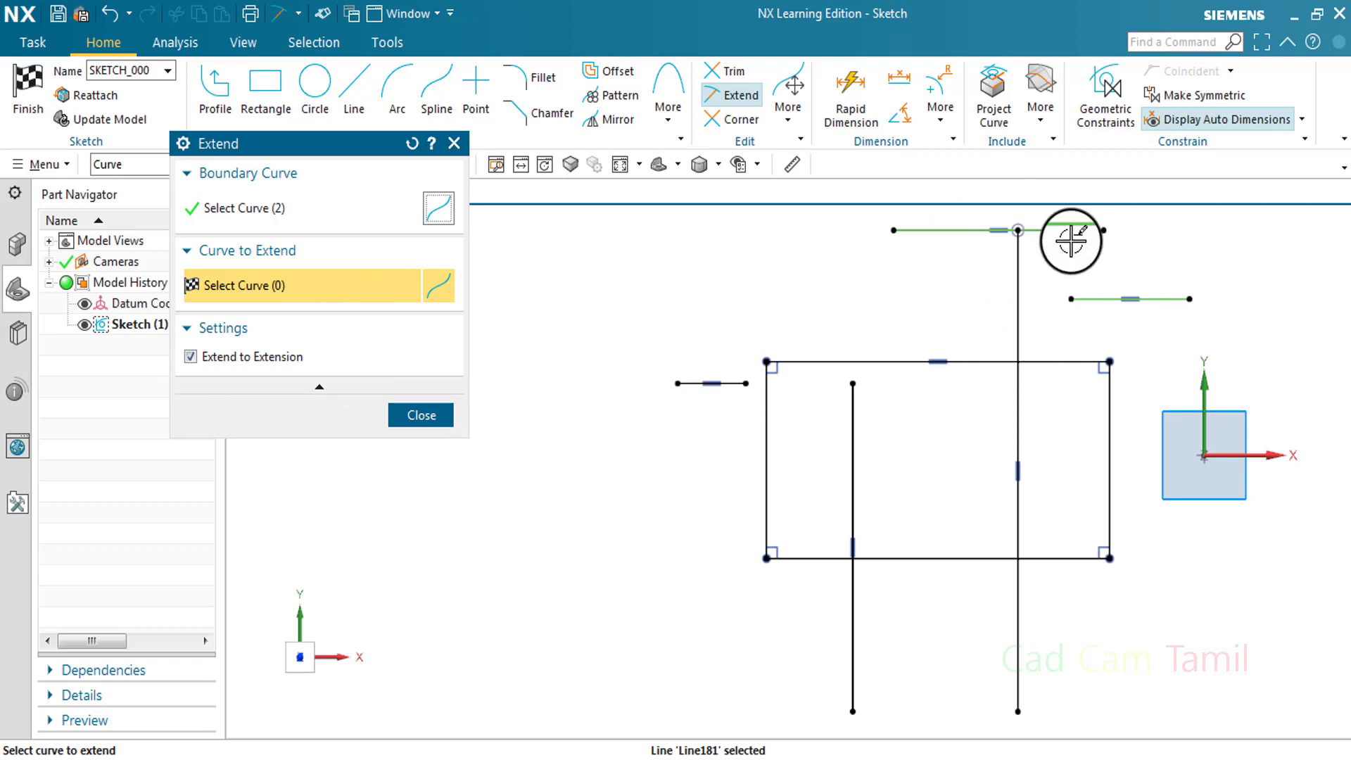
pyautogui.middleClick(356, 363)
# Extend the left inner vertical line to the top line's extension with Extend to Extension on, then close Extend.
pyautogui.click(742, 99)
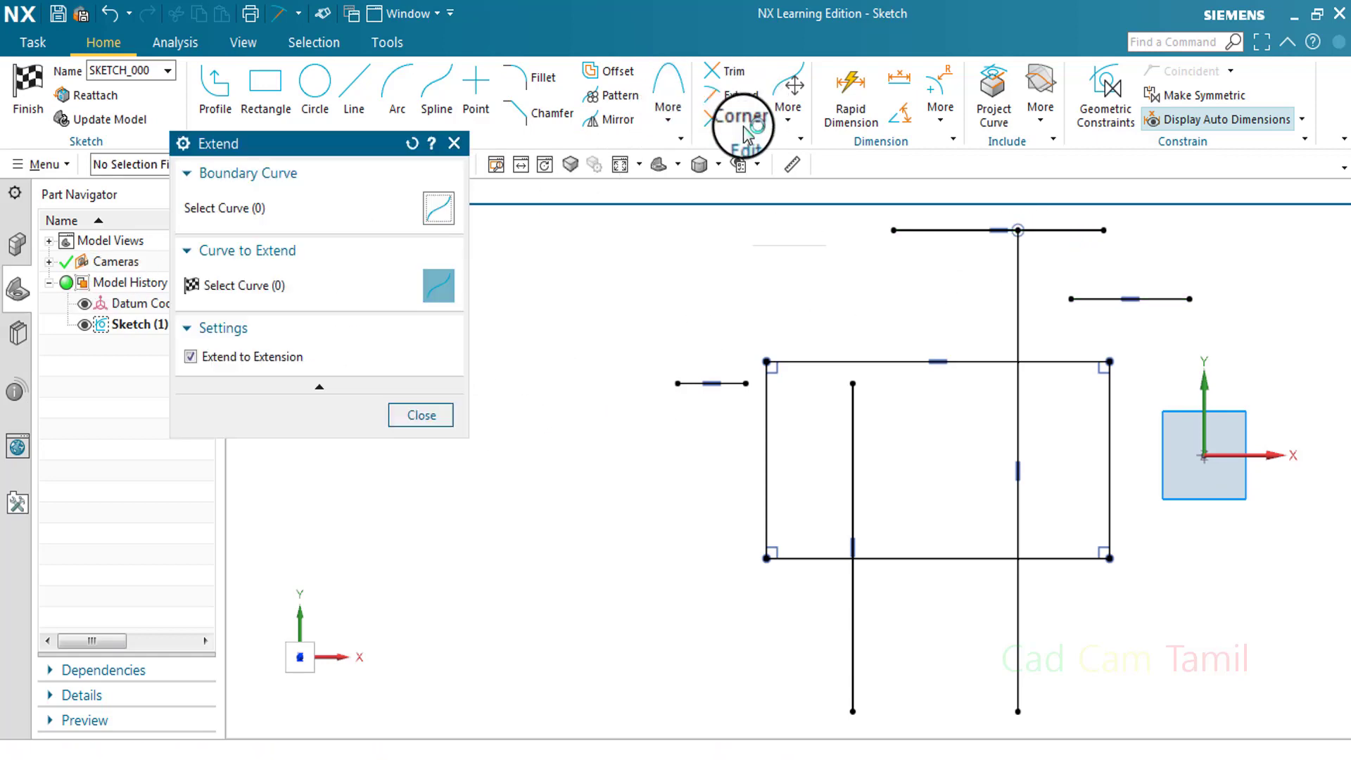
pyautogui.click(211, 356)
pyautogui.click(293, 211)
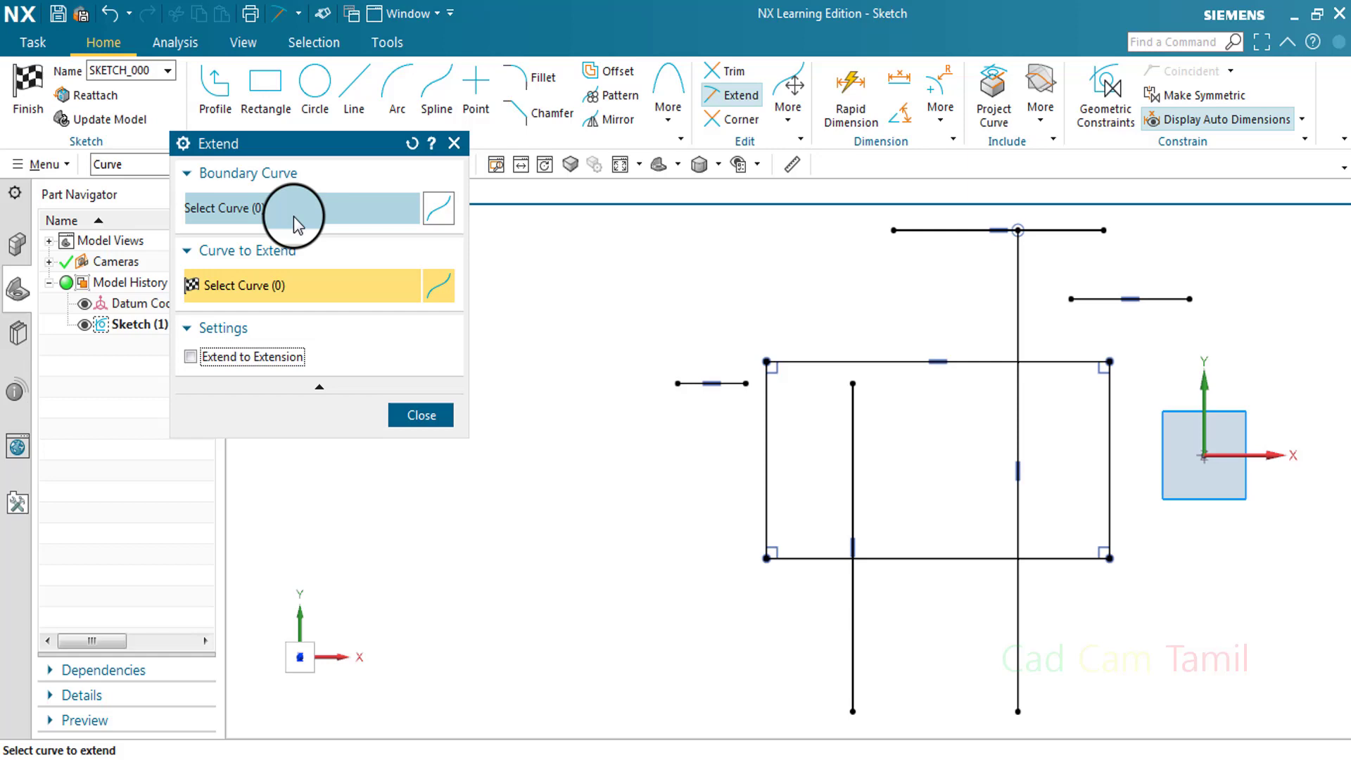
pyautogui.click(1091, 300)
pyautogui.click(1059, 229)
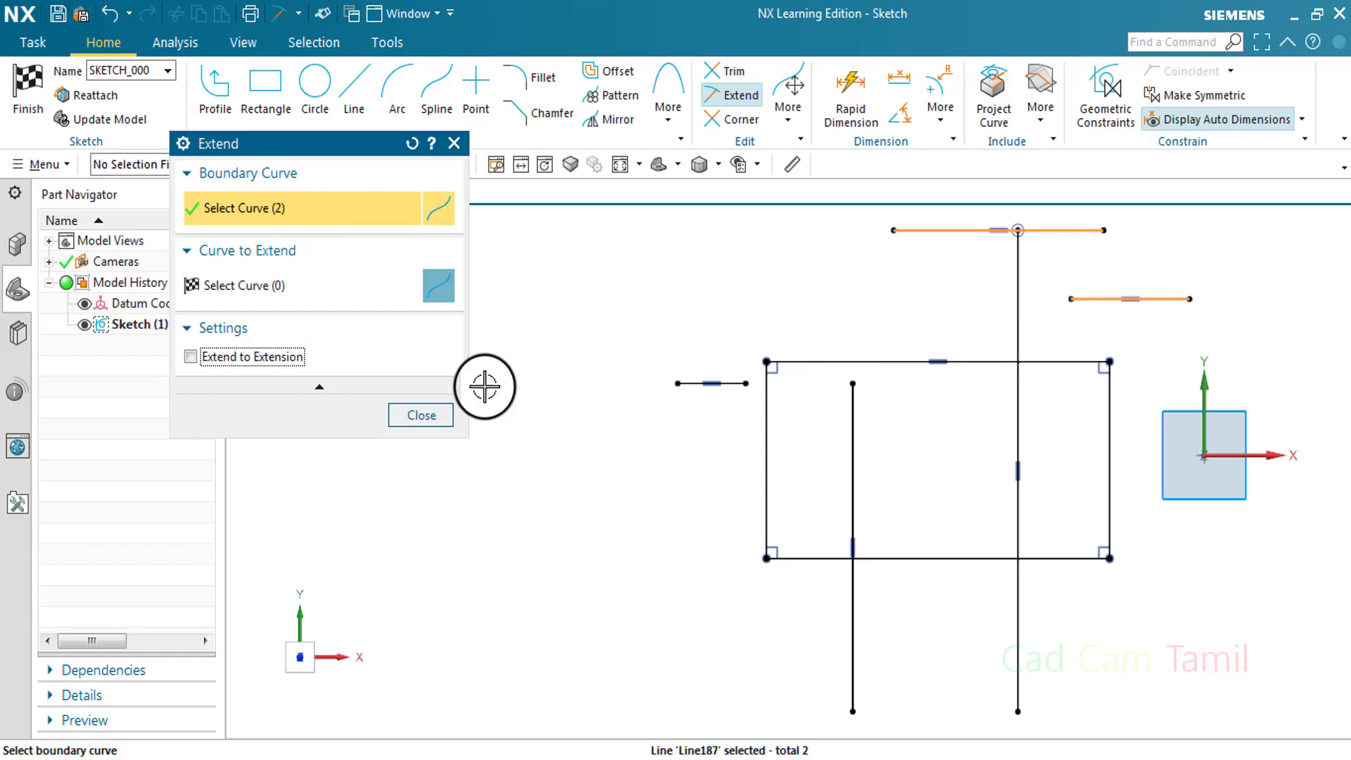
pyautogui.click(241, 288)
pyautogui.click(856, 438)
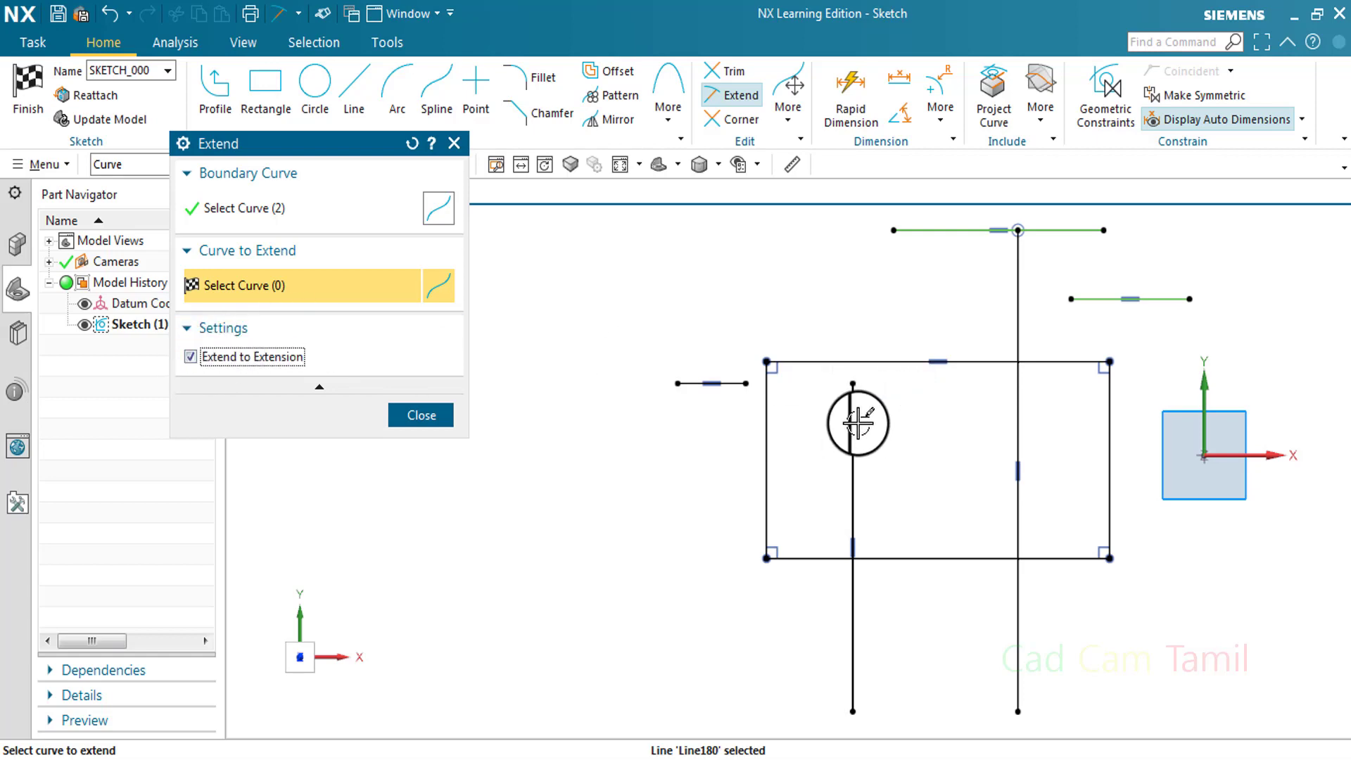
pyautogui.click(853, 341)
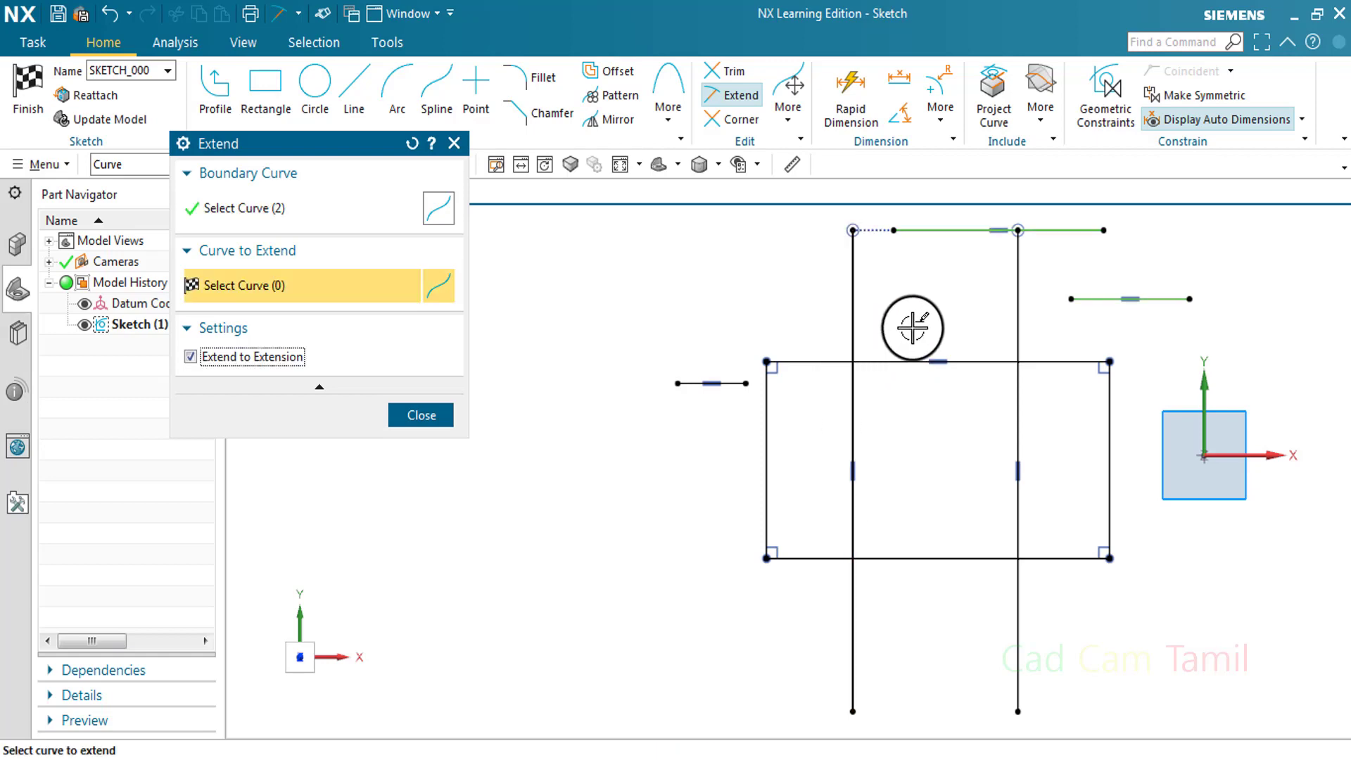
pyautogui.click(923, 232)
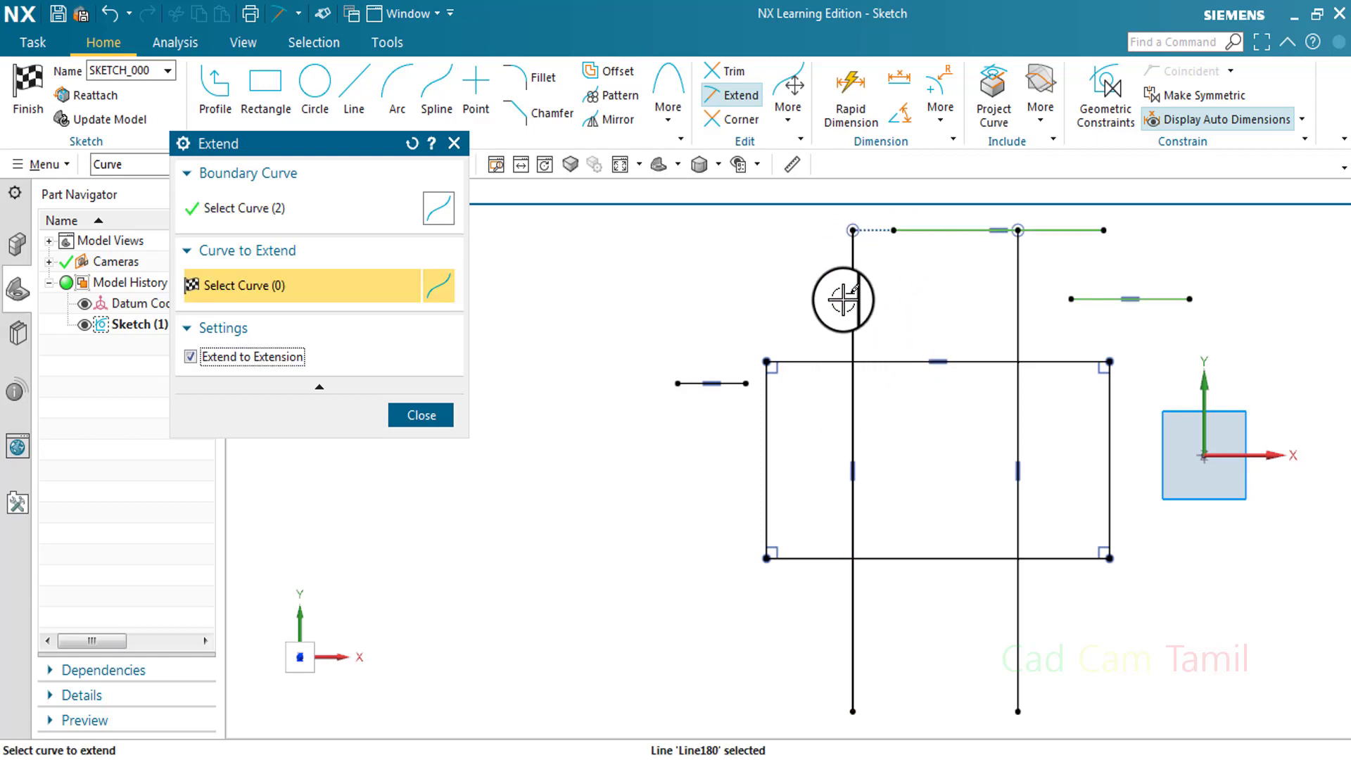
pyautogui.click(429, 420)
pyautogui.scroll(-1, 774, 368)
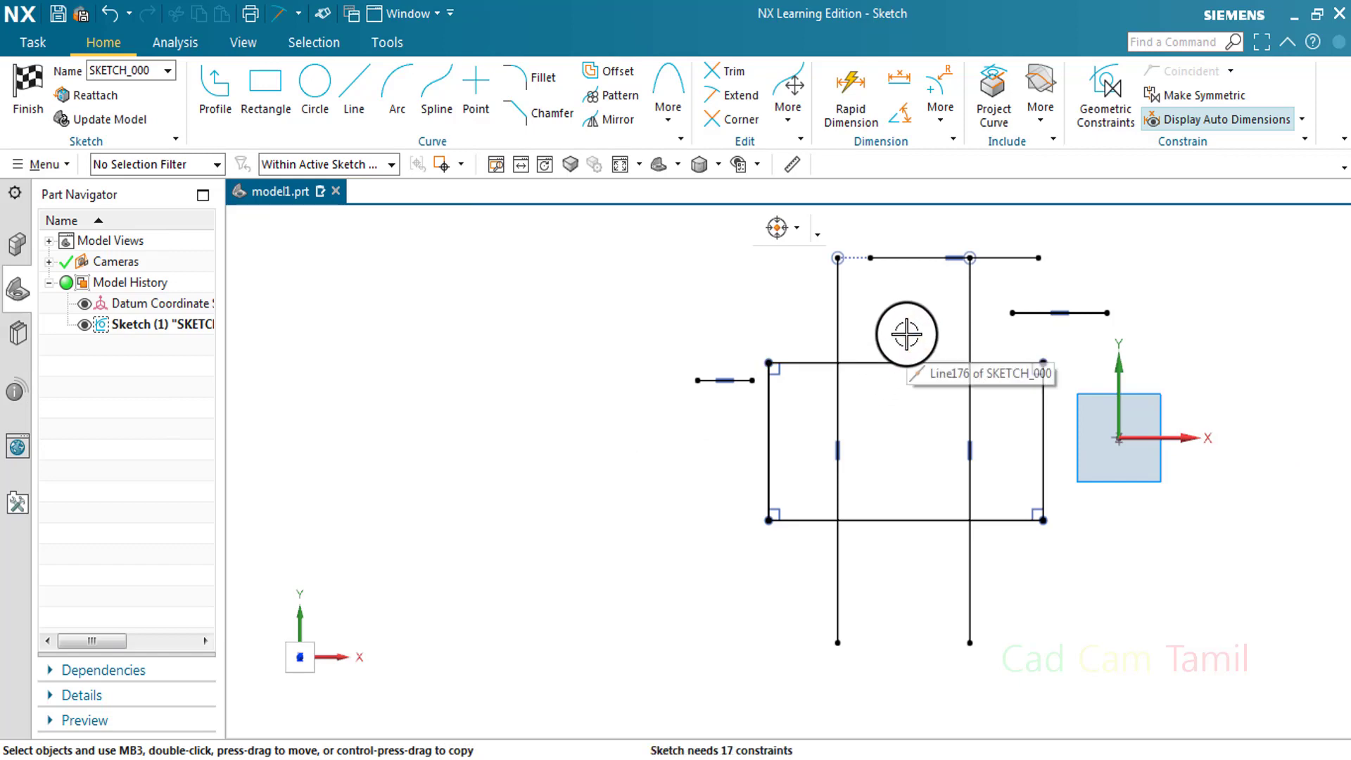
# Draw a 1500-long vertical line at 270° and a horizontal line crossing it beside the rectangle.
pyautogui.scroll(1, 906, 334)
pyautogui.scroll(-3, 771, 290)
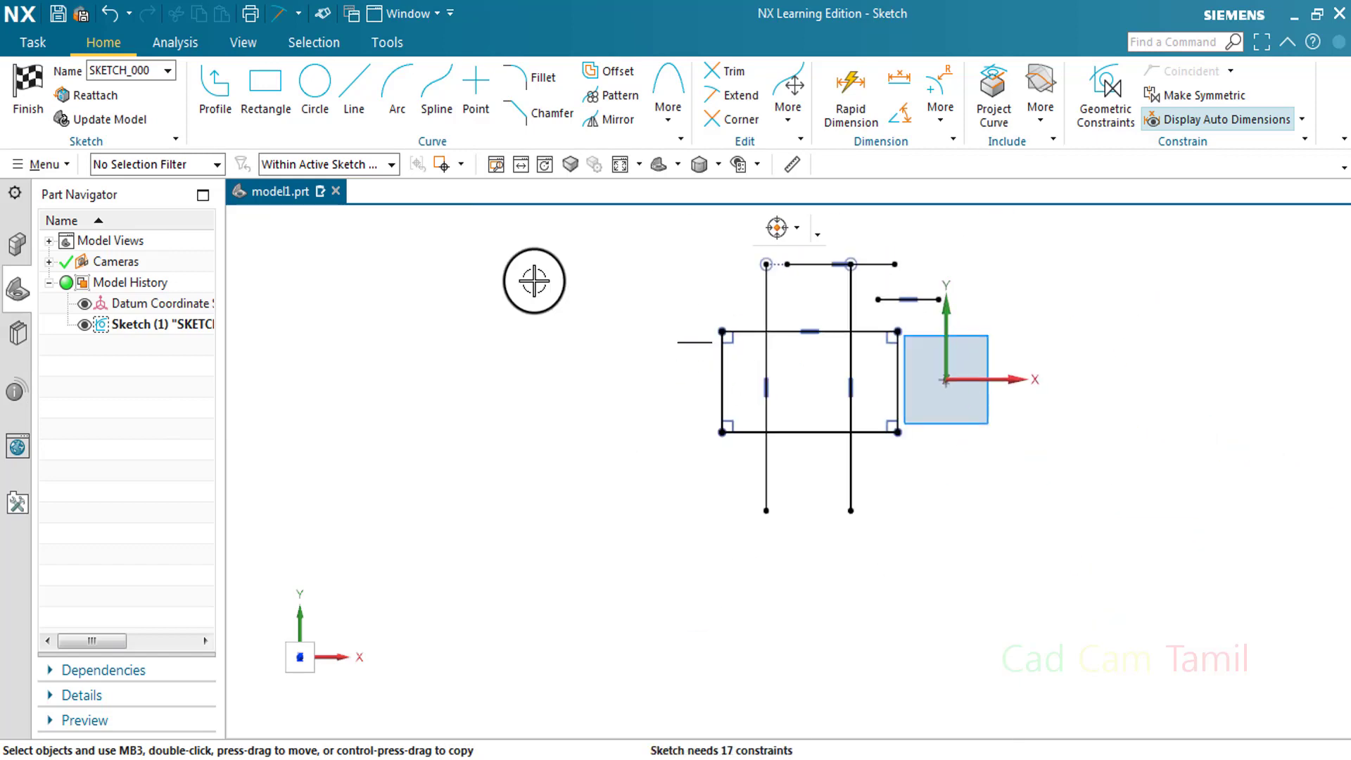
pyautogui.click(359, 86)
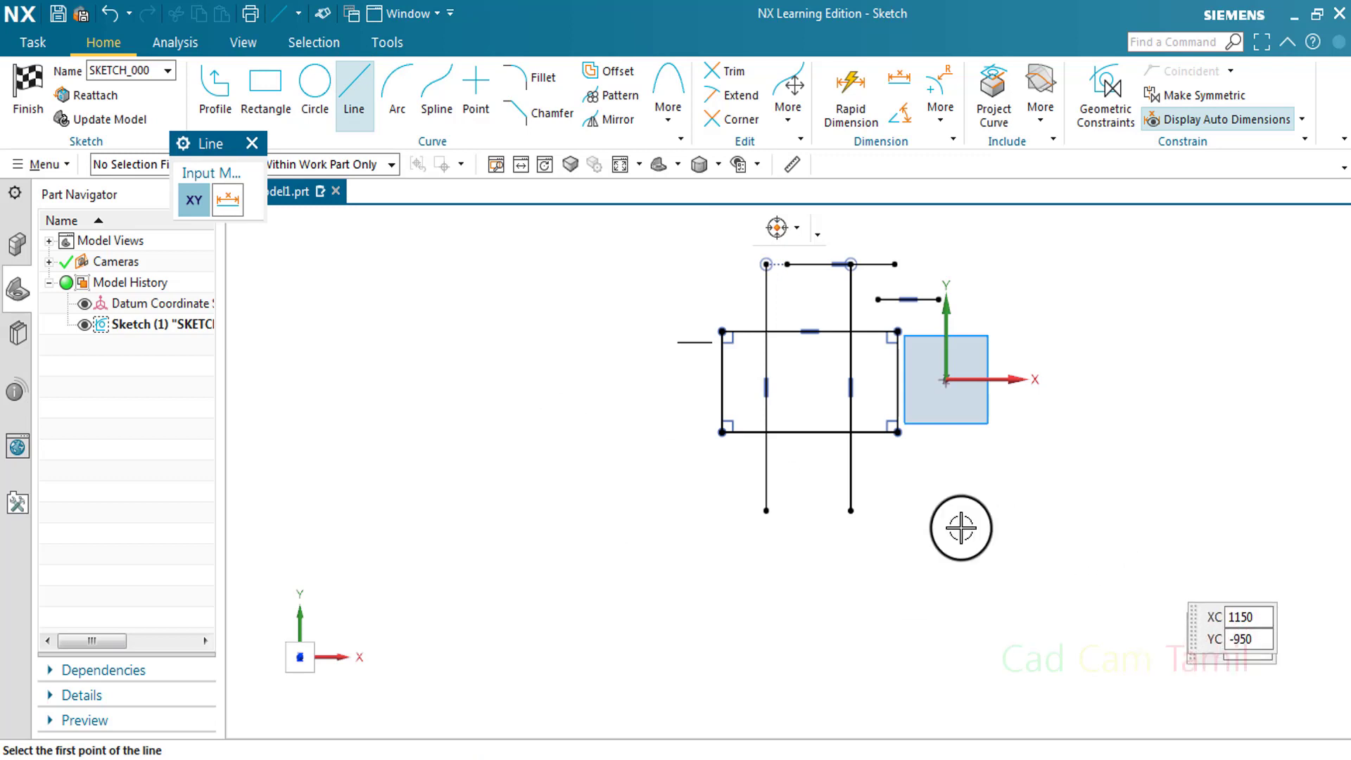
pyautogui.moveTo(606, 558)
pyautogui.keyDown('shift'); pyautogui.mouseDown(button='middle')
pyautogui.moveTo(910, 429)
pyautogui.moveTo(634, 528)
pyautogui.mouseUp(button='middle'); pyautogui.keyUp('shift')
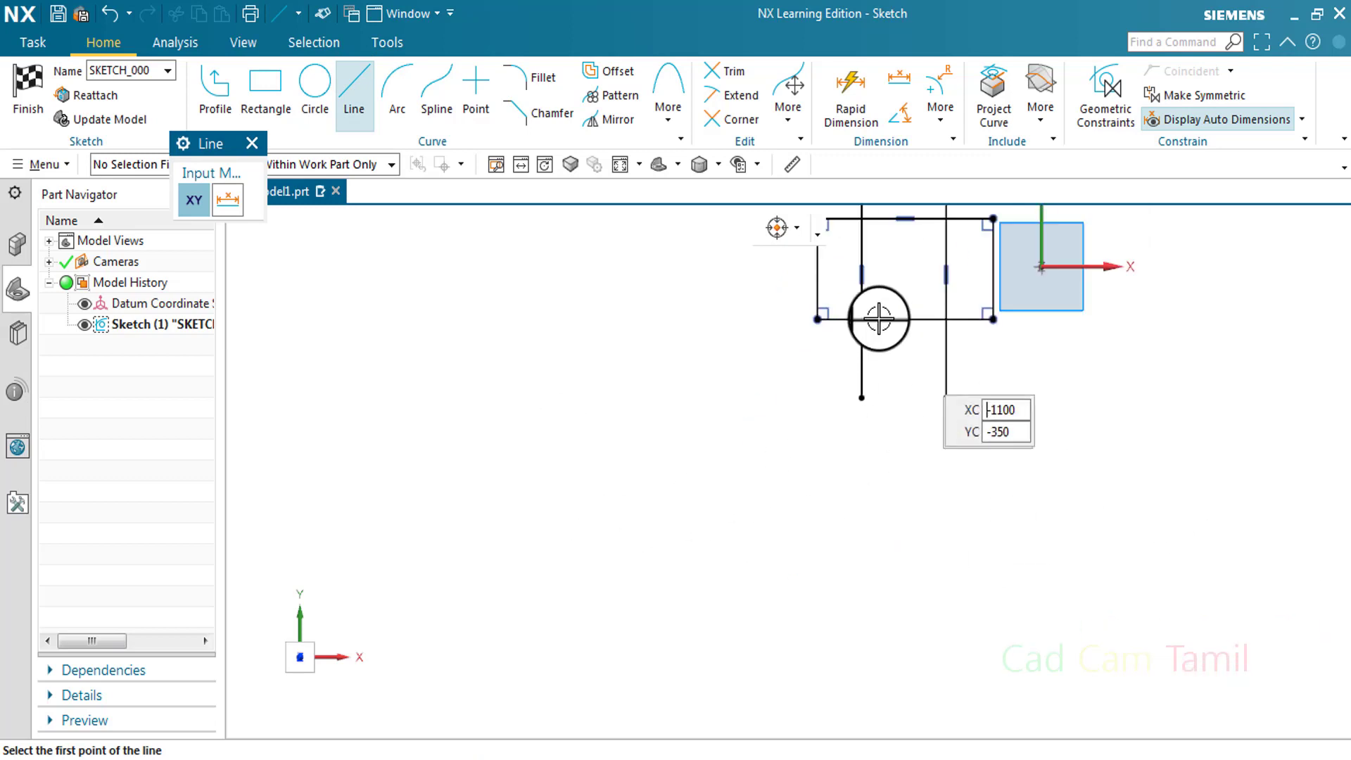
pyautogui.moveTo(878, 320)
pyautogui.keyDown('shift'); pyautogui.mouseDown(button='middle')
pyautogui.moveTo(732, 418)
pyautogui.moveTo(552, 443)
pyautogui.mouseUp(button='middle'); pyautogui.keyUp('shift')
pyautogui.click(553, 382)
pyautogui.click(553, 621)
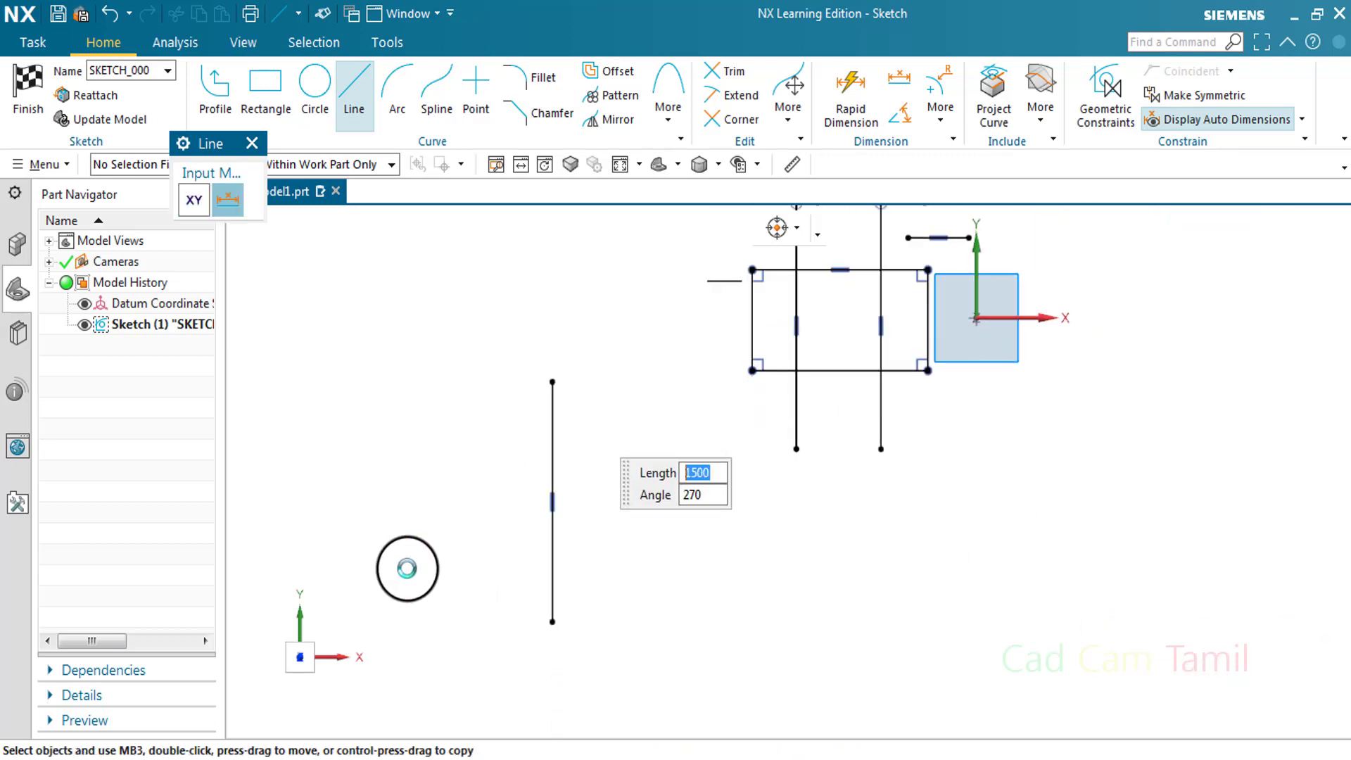
pyautogui.click(415, 501)
pyautogui.click(703, 502)
pyautogui.press('Escape')
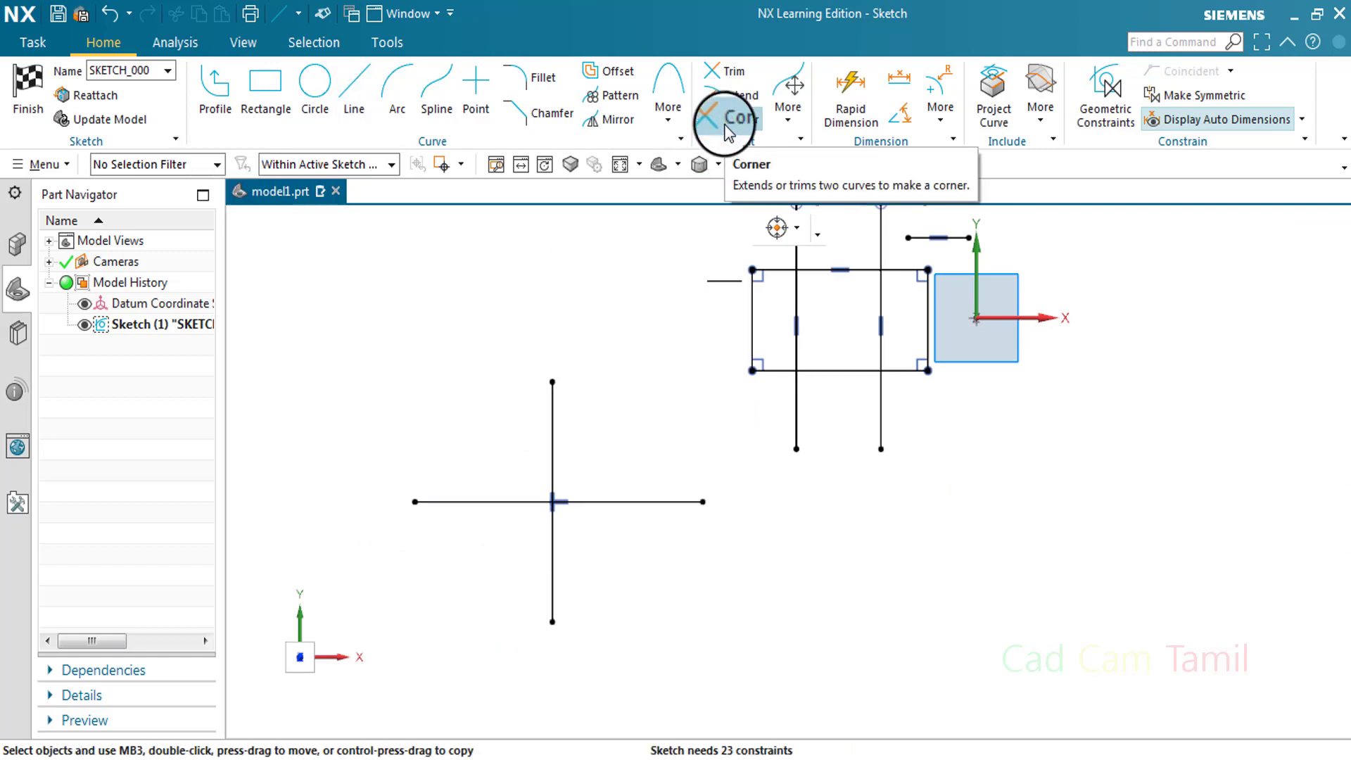
# Use Corner on the cross, picking the vertical line then the horizontal line's left part.
pyautogui.click(723, 124)
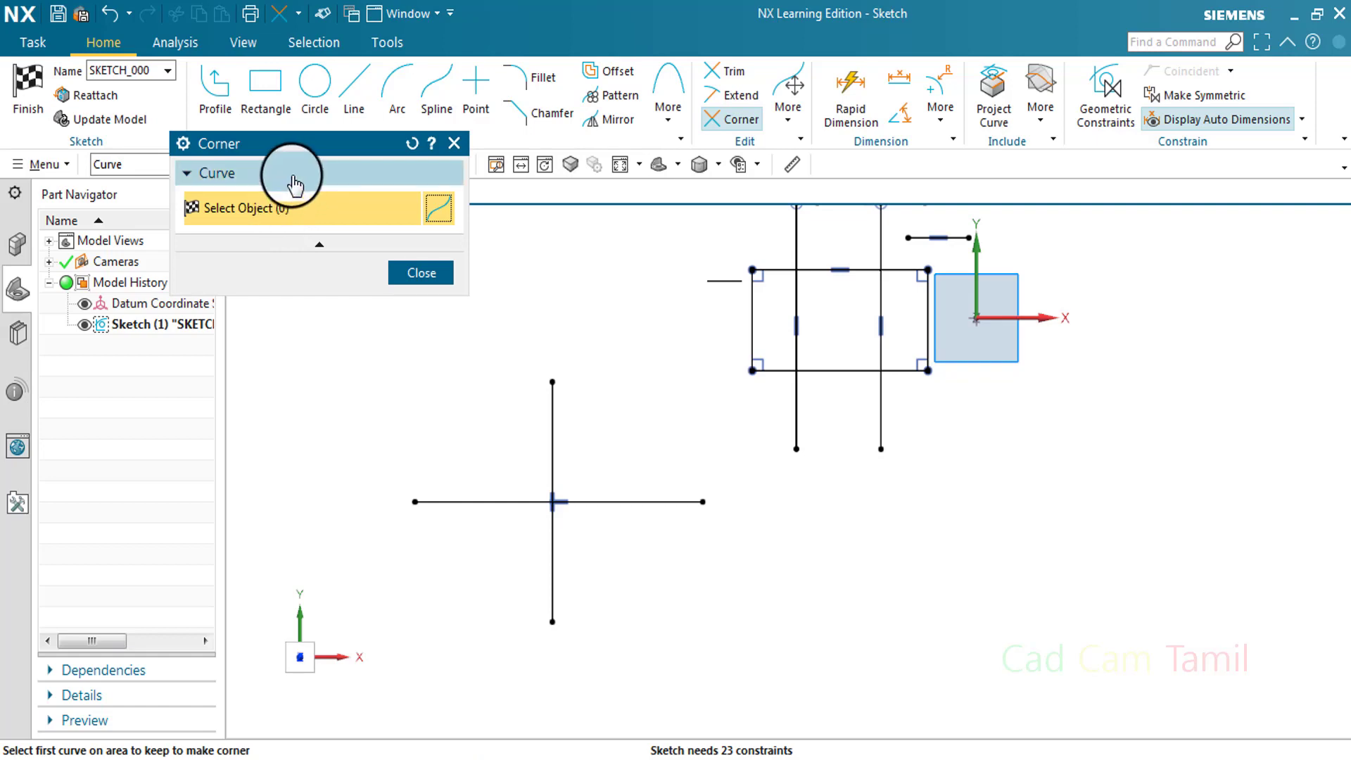
pyautogui.click(301, 177)
pyautogui.click(301, 177)
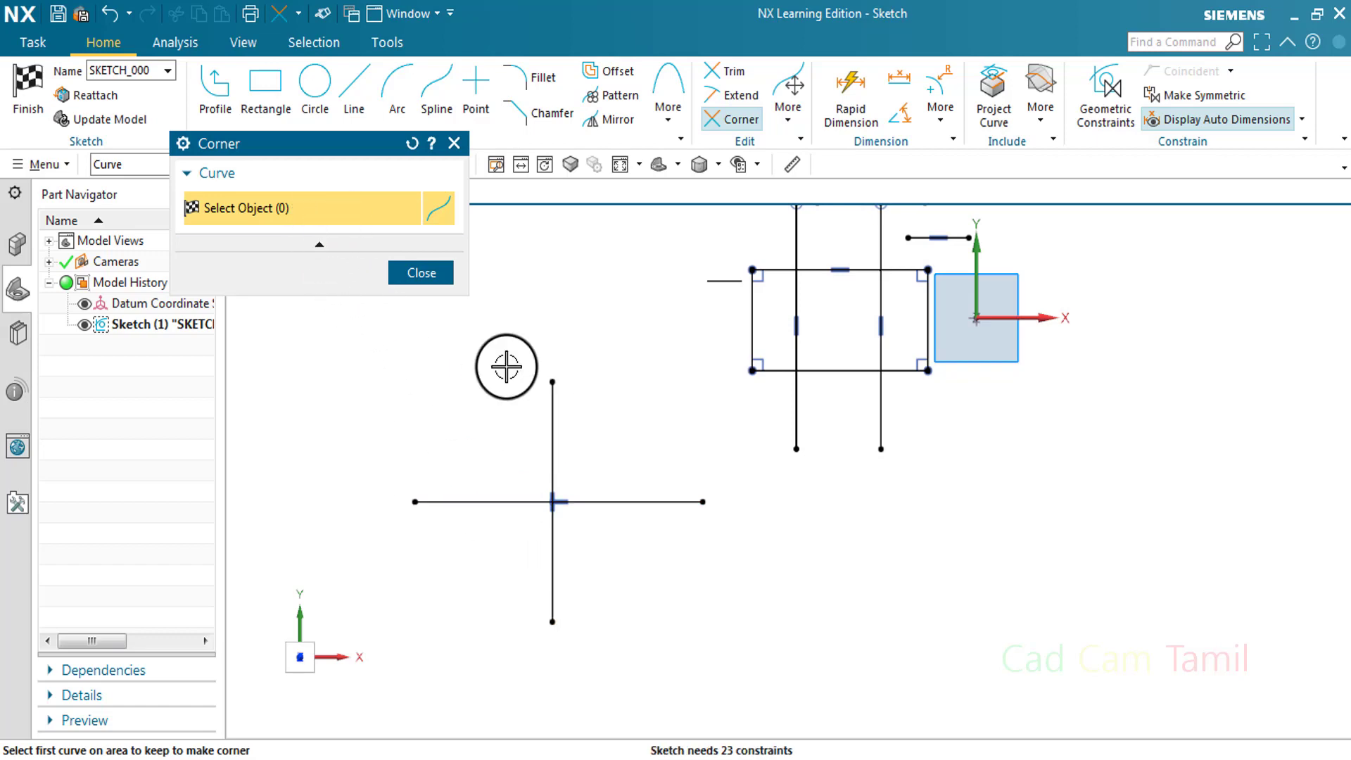
pyautogui.click(553, 422)
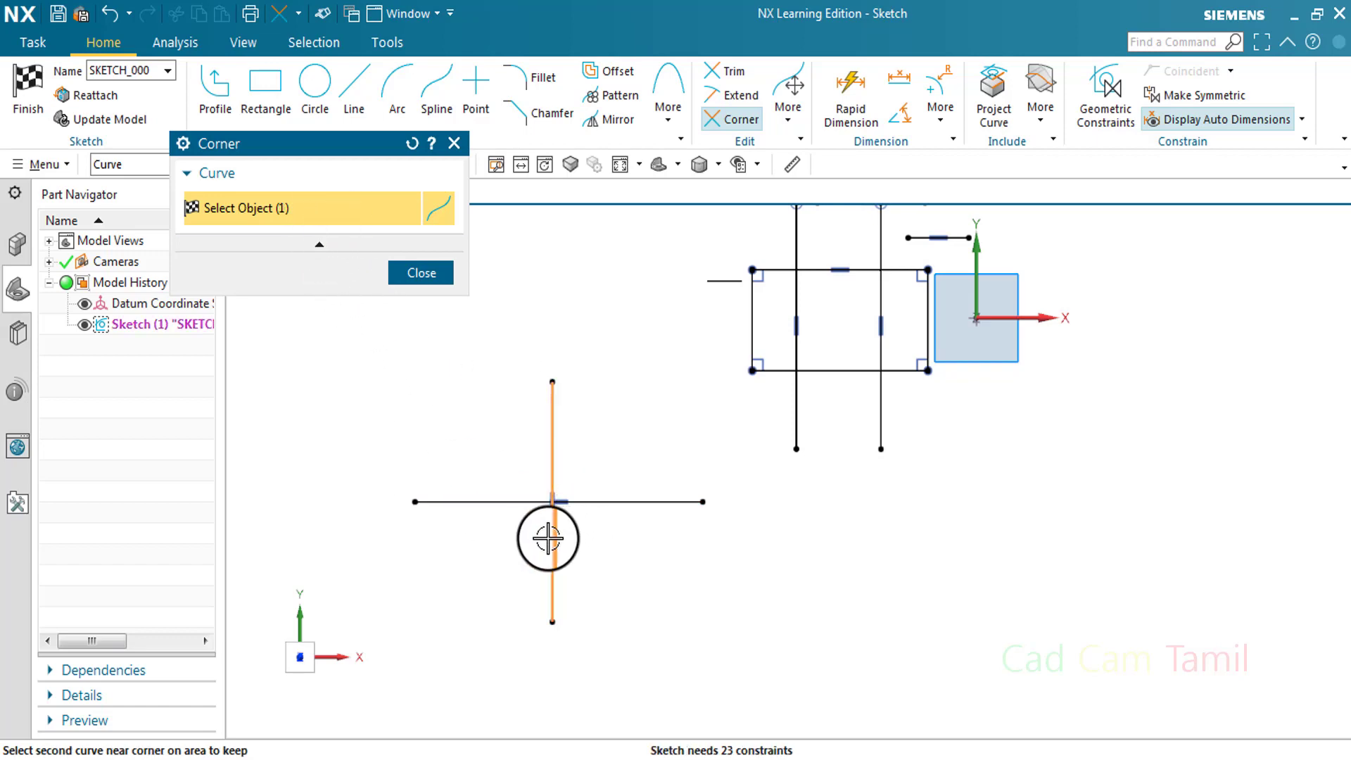
pyautogui.click(483, 502)
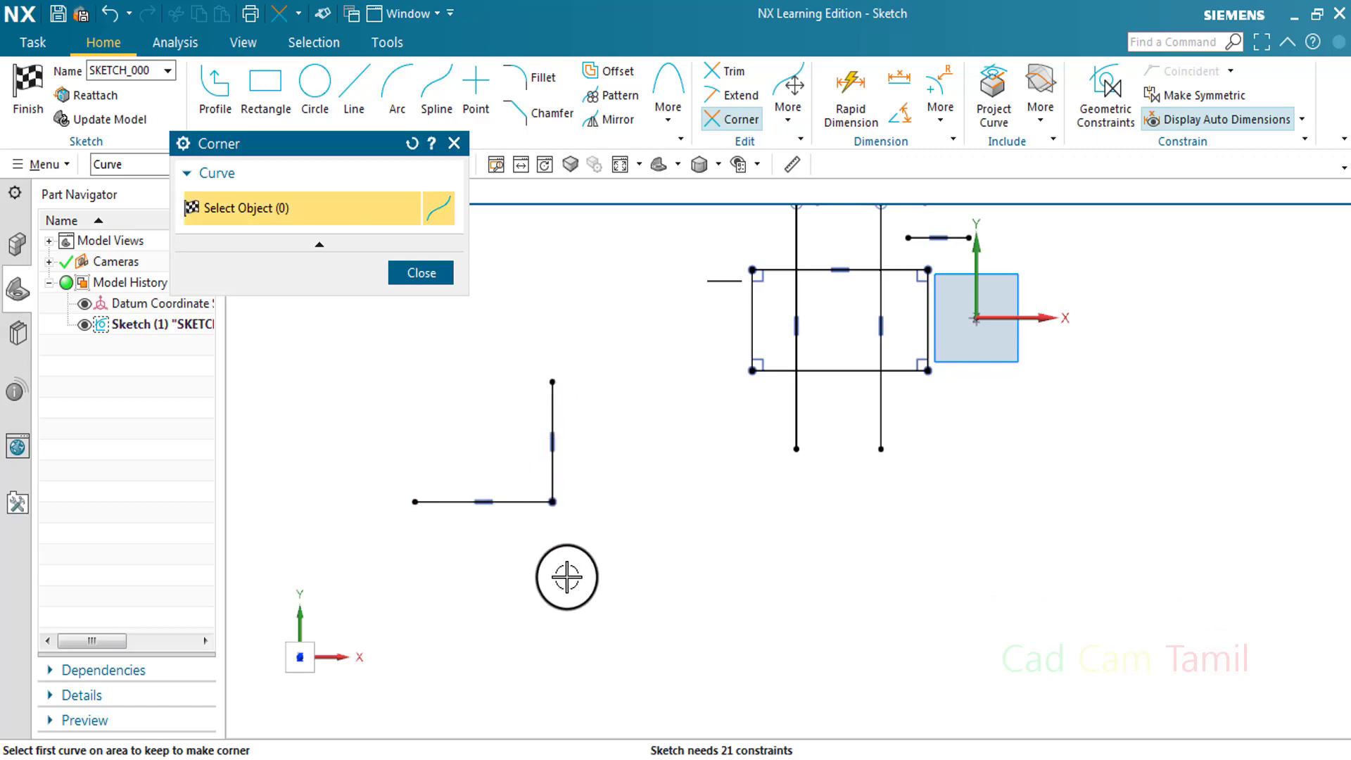
pyautogui.click(431, 277)
# Undo the corner and retry Corner with the vertical line and the horizontal line's right part.
pyautogui.hotkey('ctrl', 'z')
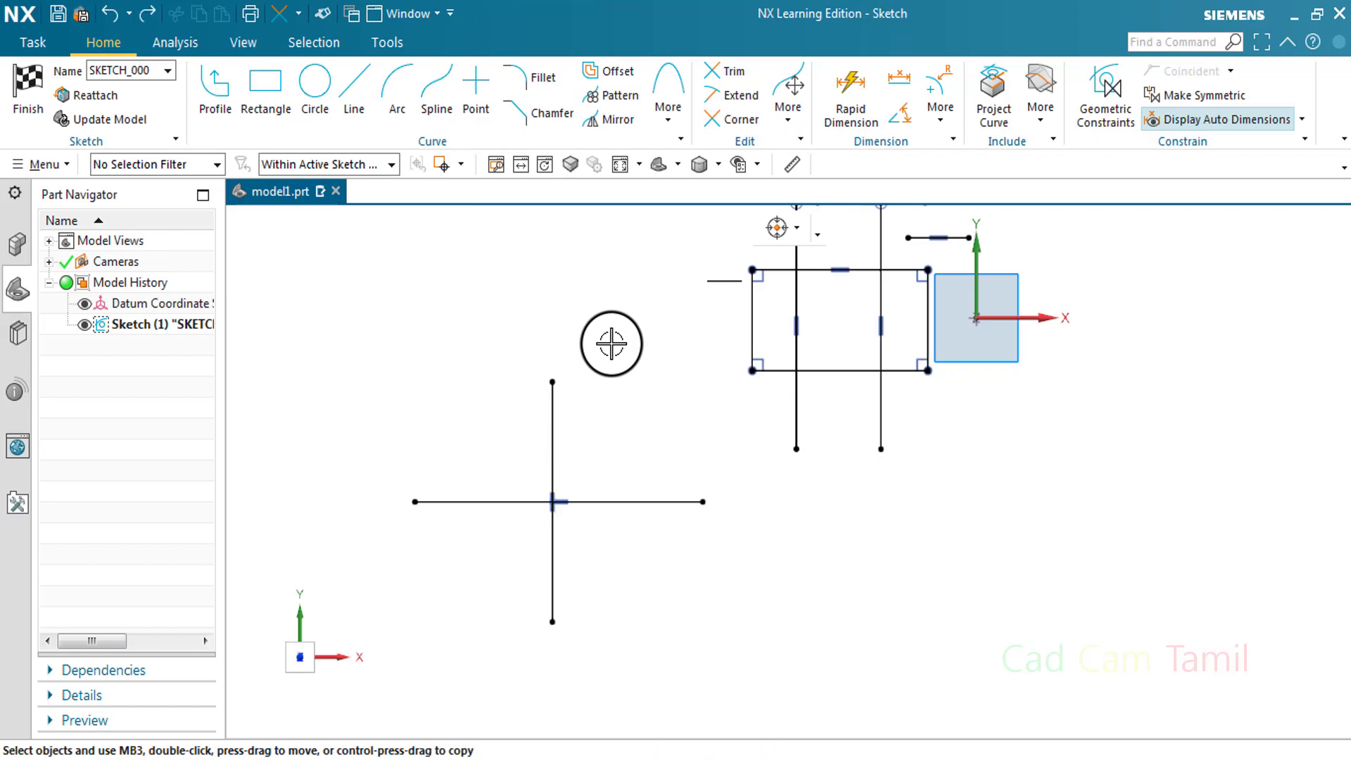
pyautogui.click(733, 117)
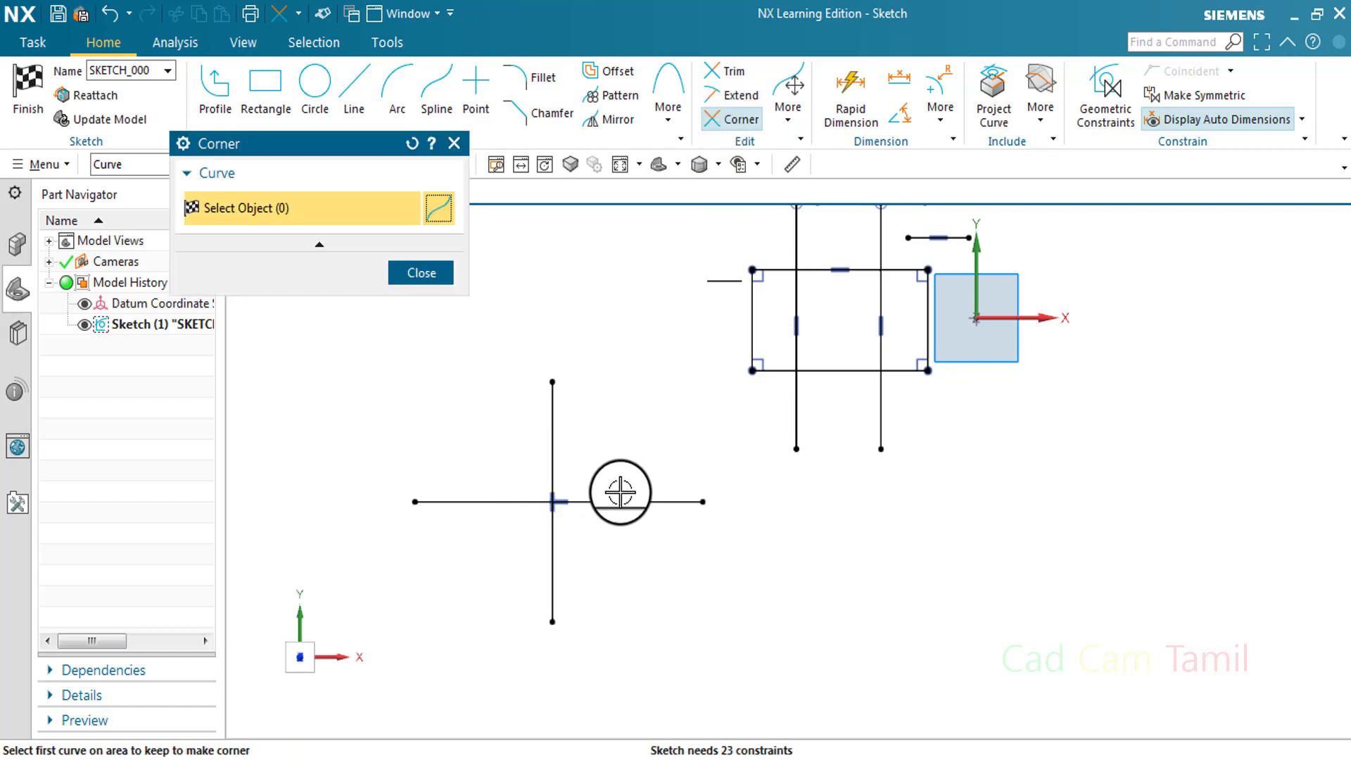
pyautogui.click(552, 420)
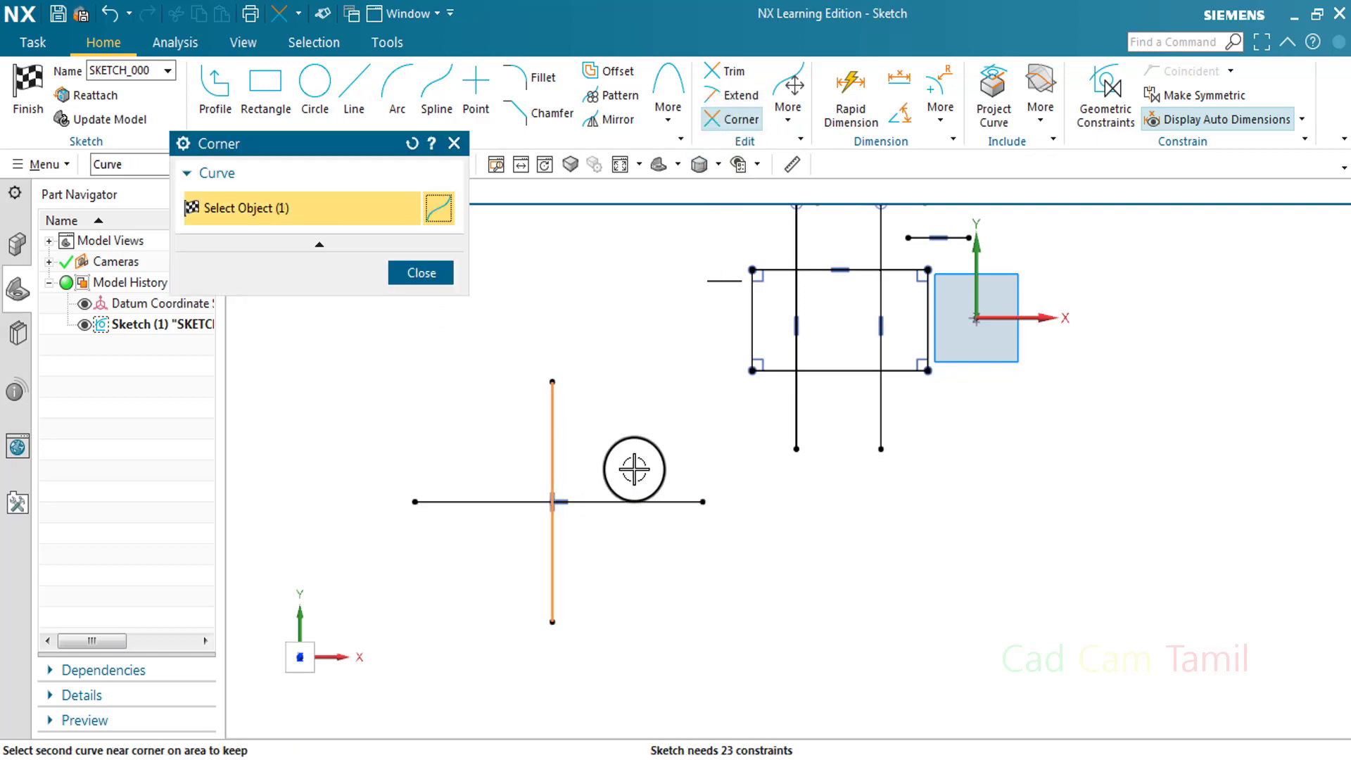
pyautogui.click(667, 501)
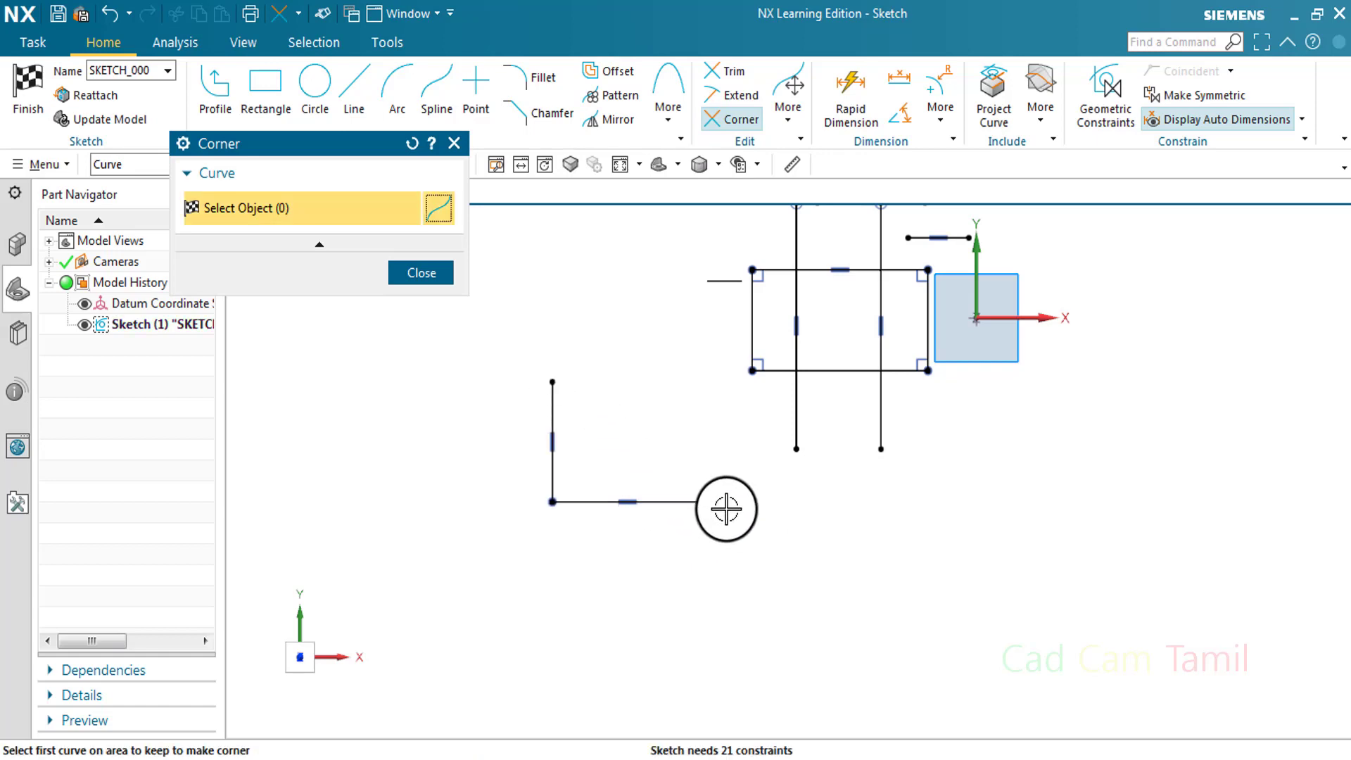
pyautogui.click(439, 272)
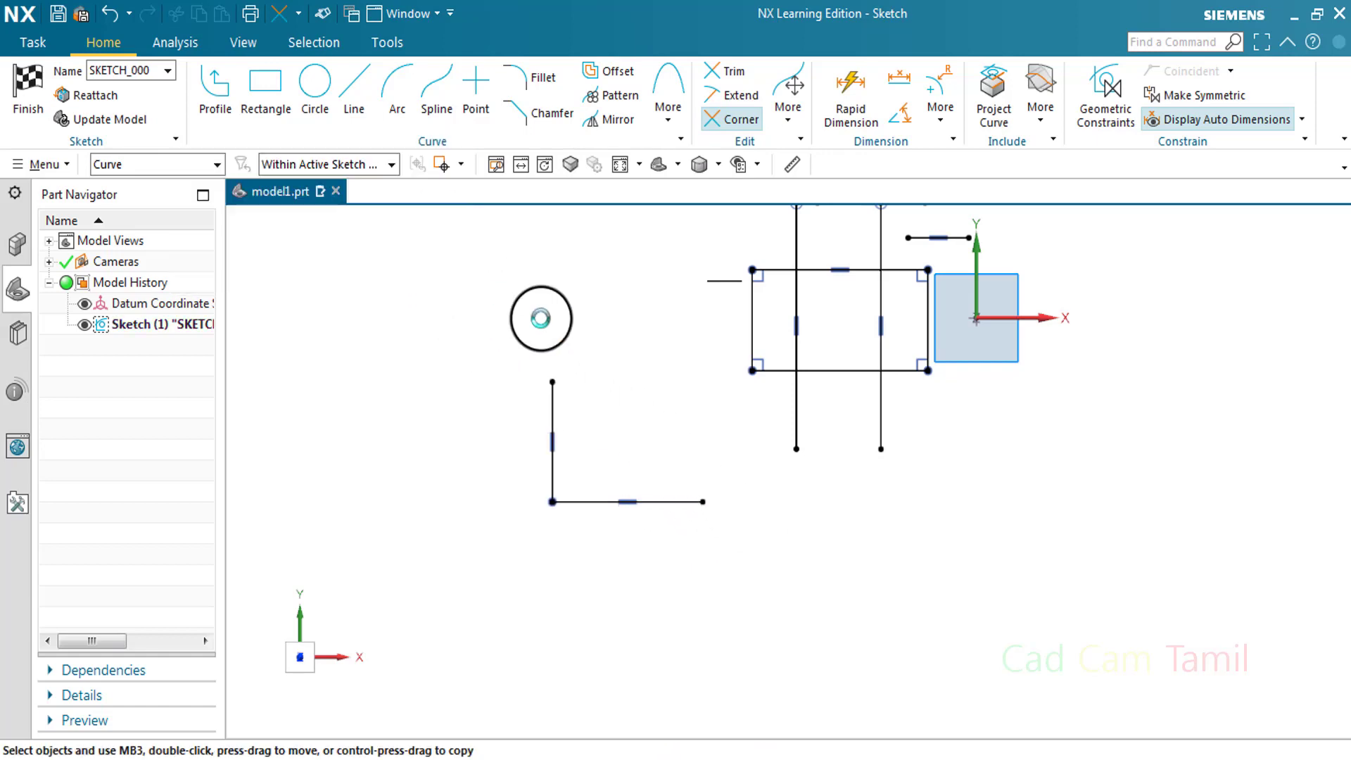
# Undo again and corner the horizontal line's left part with the vertical line's lower part.
pyautogui.hotkey('ctrl', 'z')
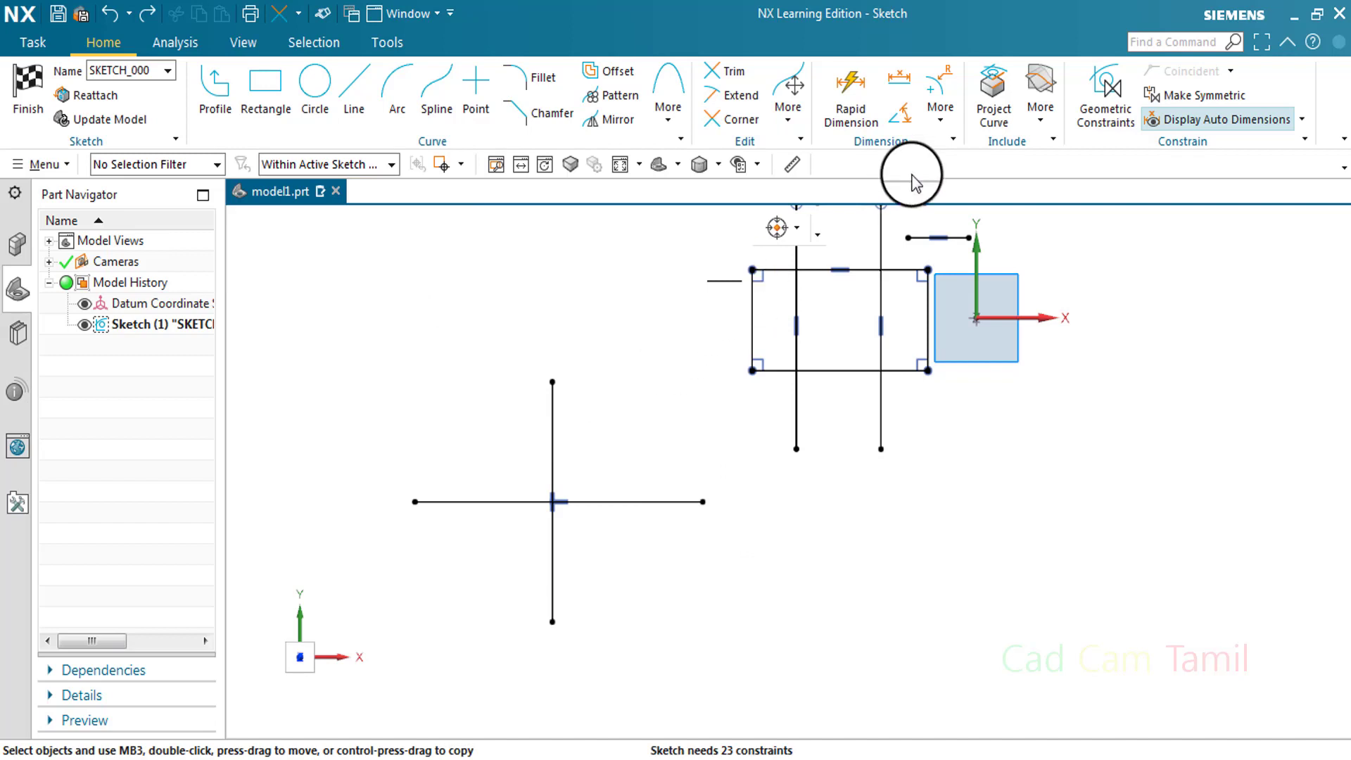
pyautogui.click(732, 119)
pyautogui.click(475, 502)
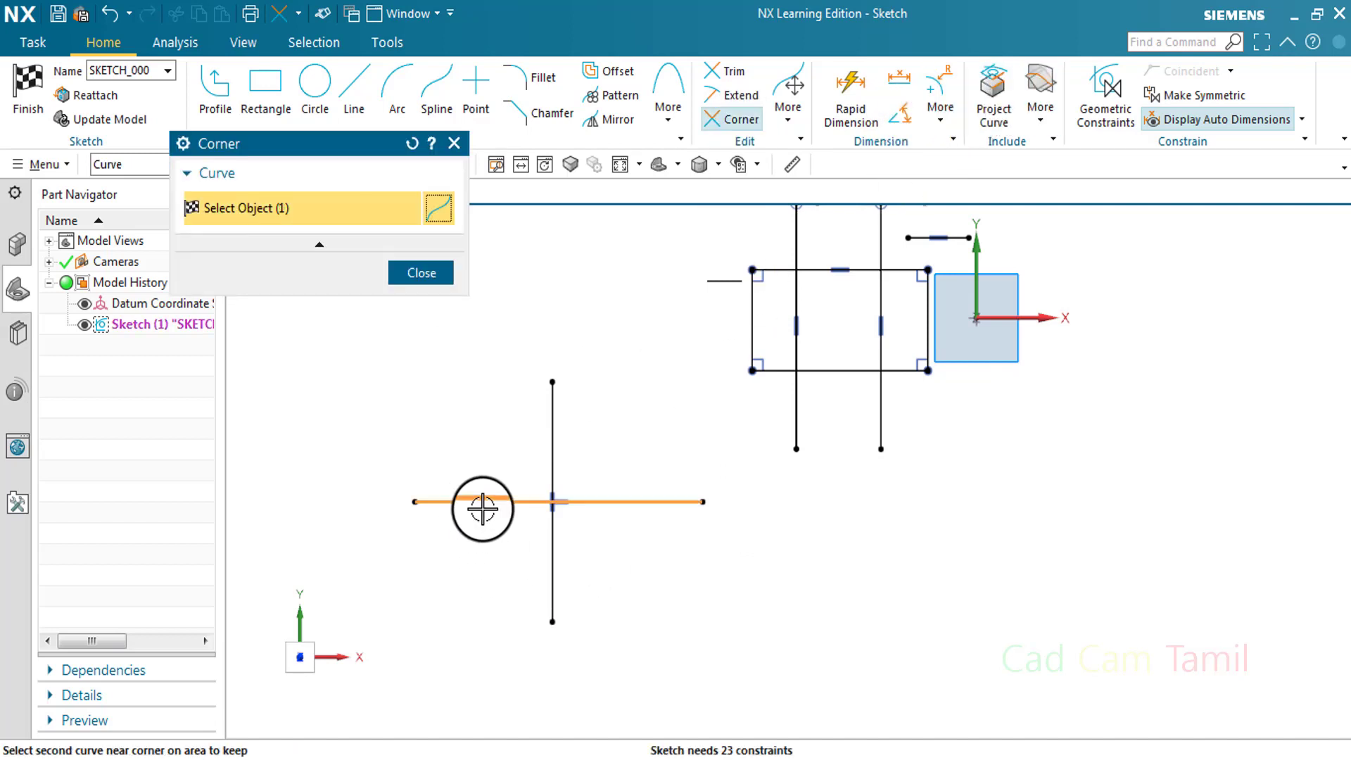
pyautogui.click(549, 583)
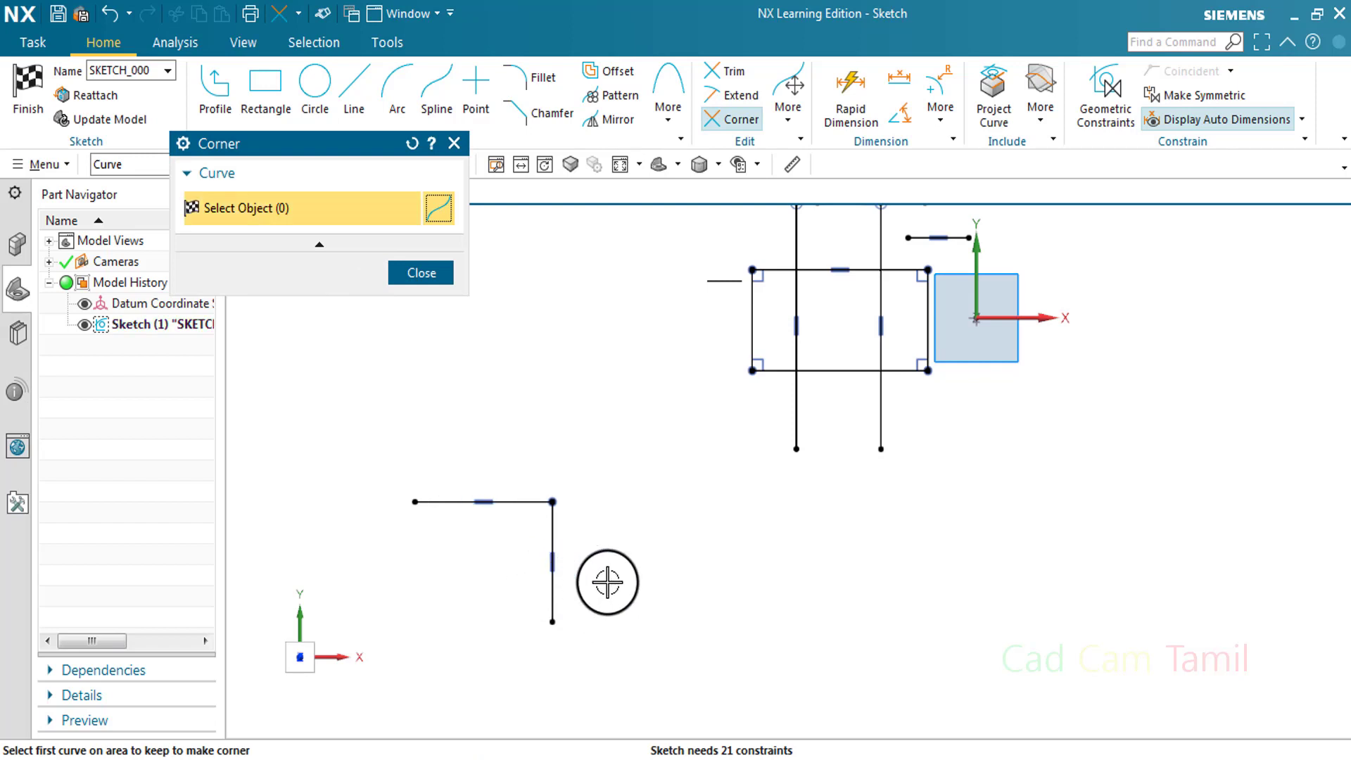
pyautogui.click(420, 276)
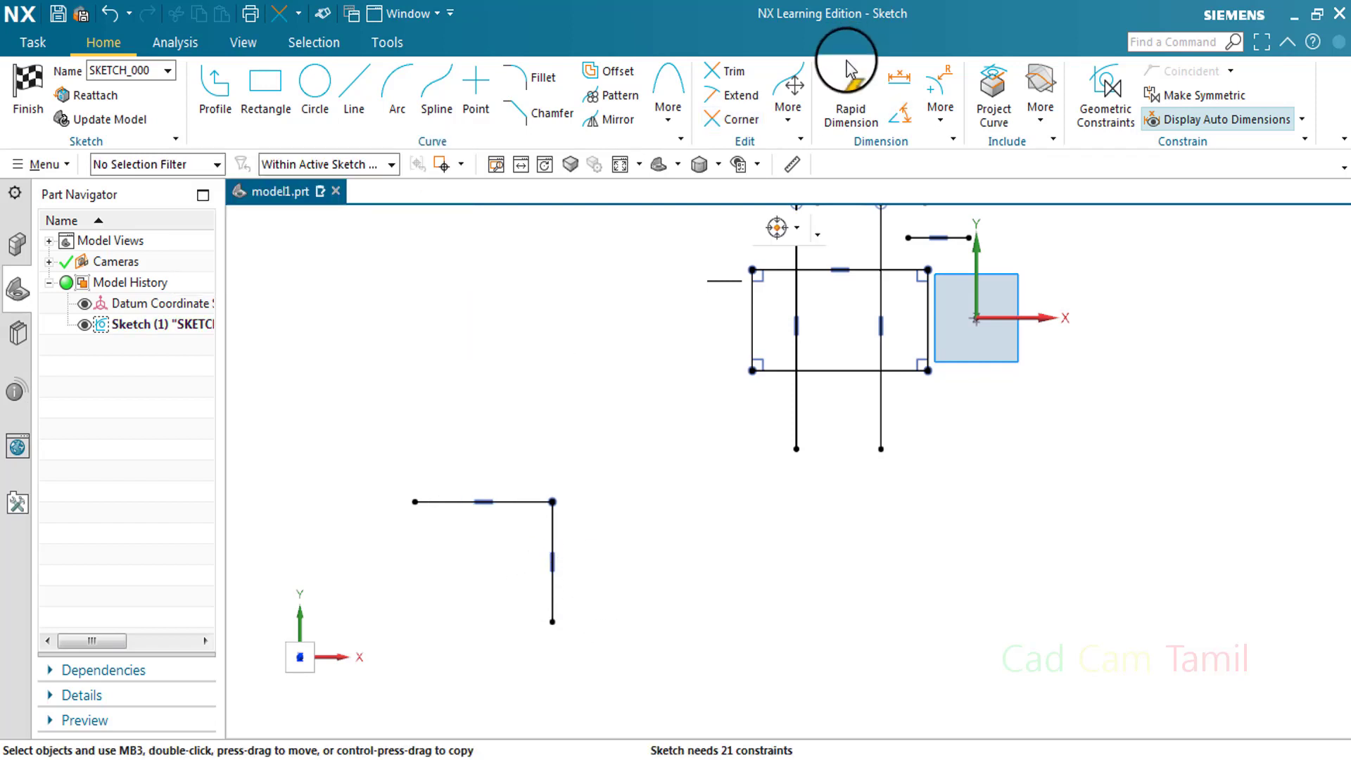